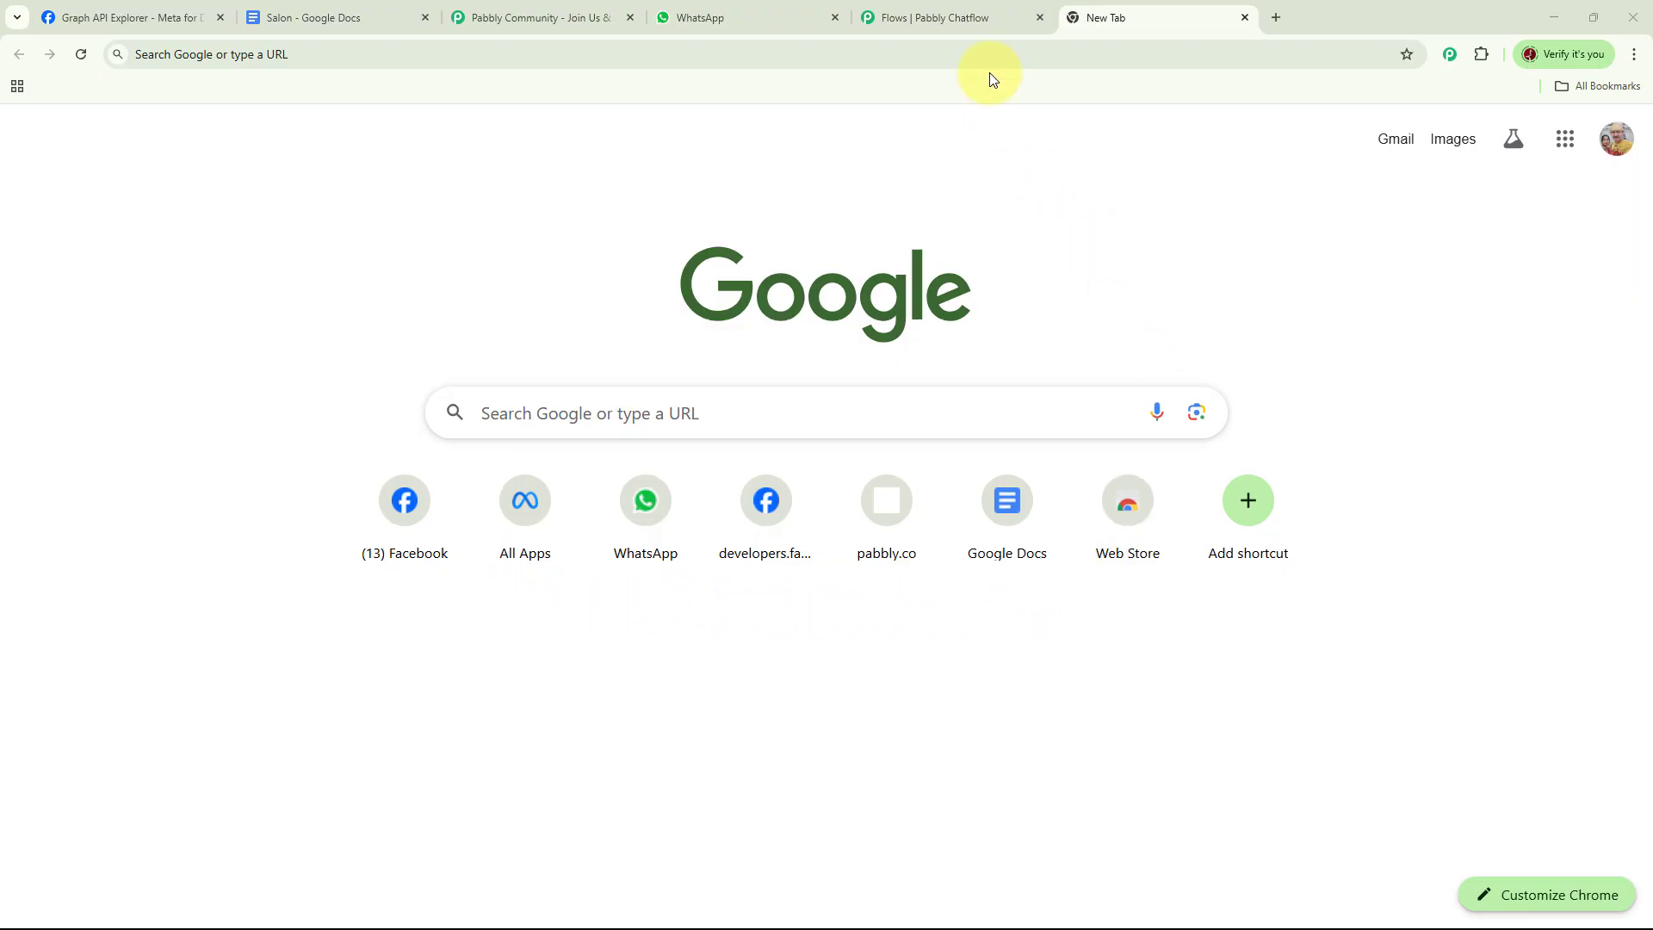
# Switch to the WhatsApp chat with Future Glow Salon and send "Book Appointment" to trigger the booking flow
pyautogui.click(969, 23)
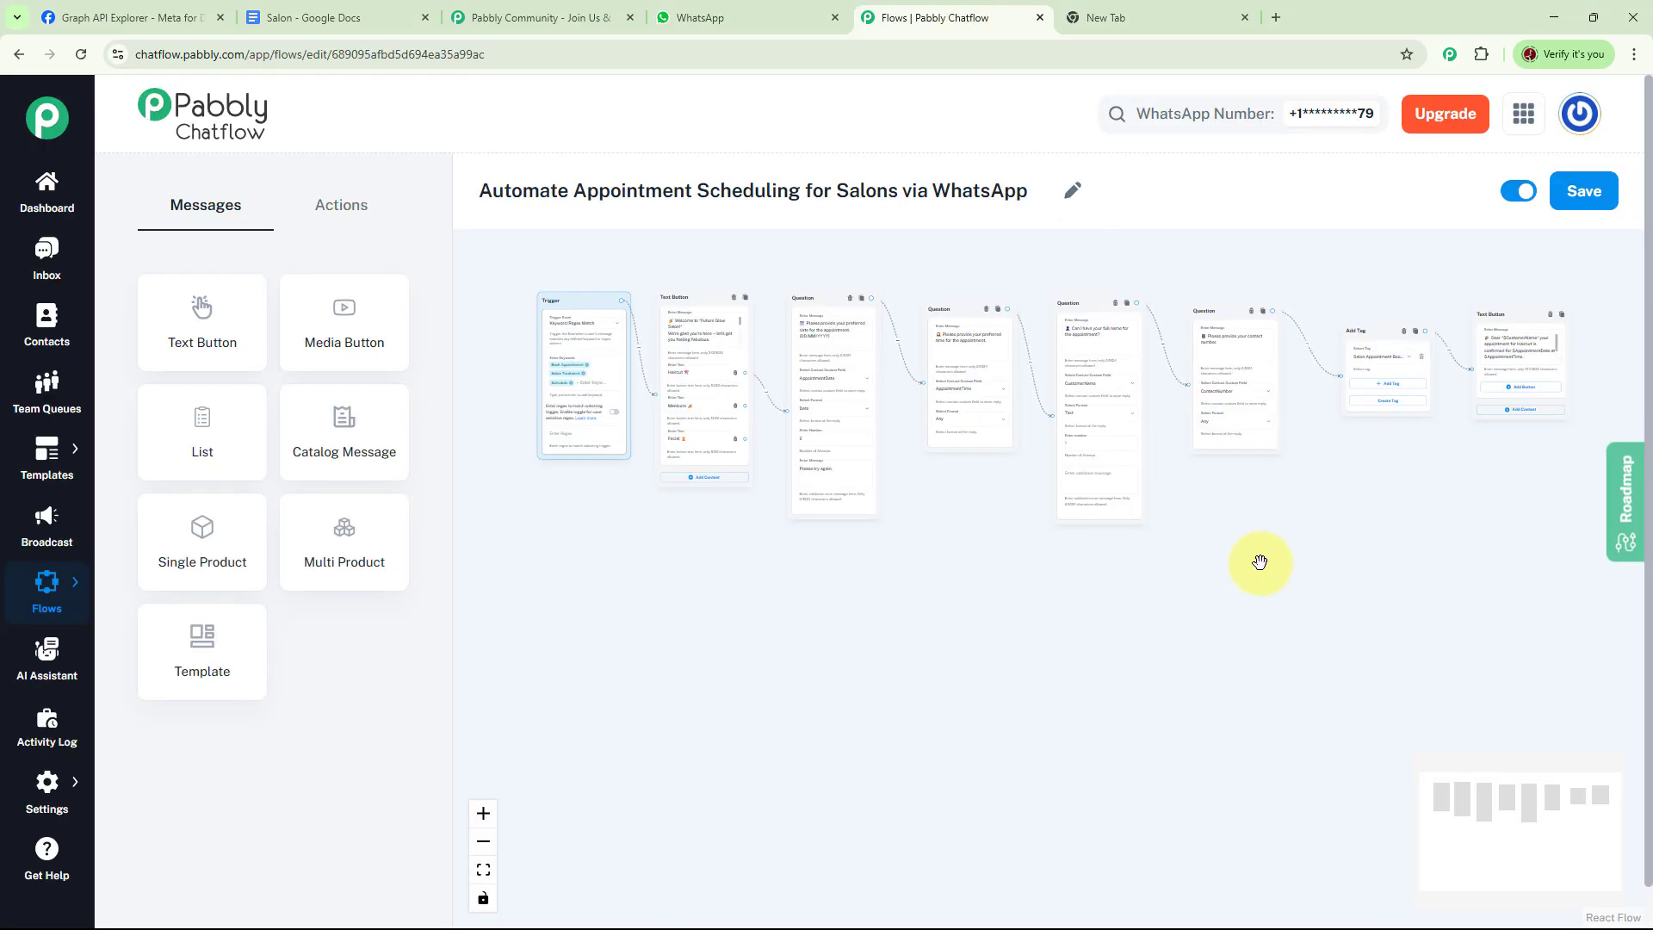
pyautogui.click(758, 17)
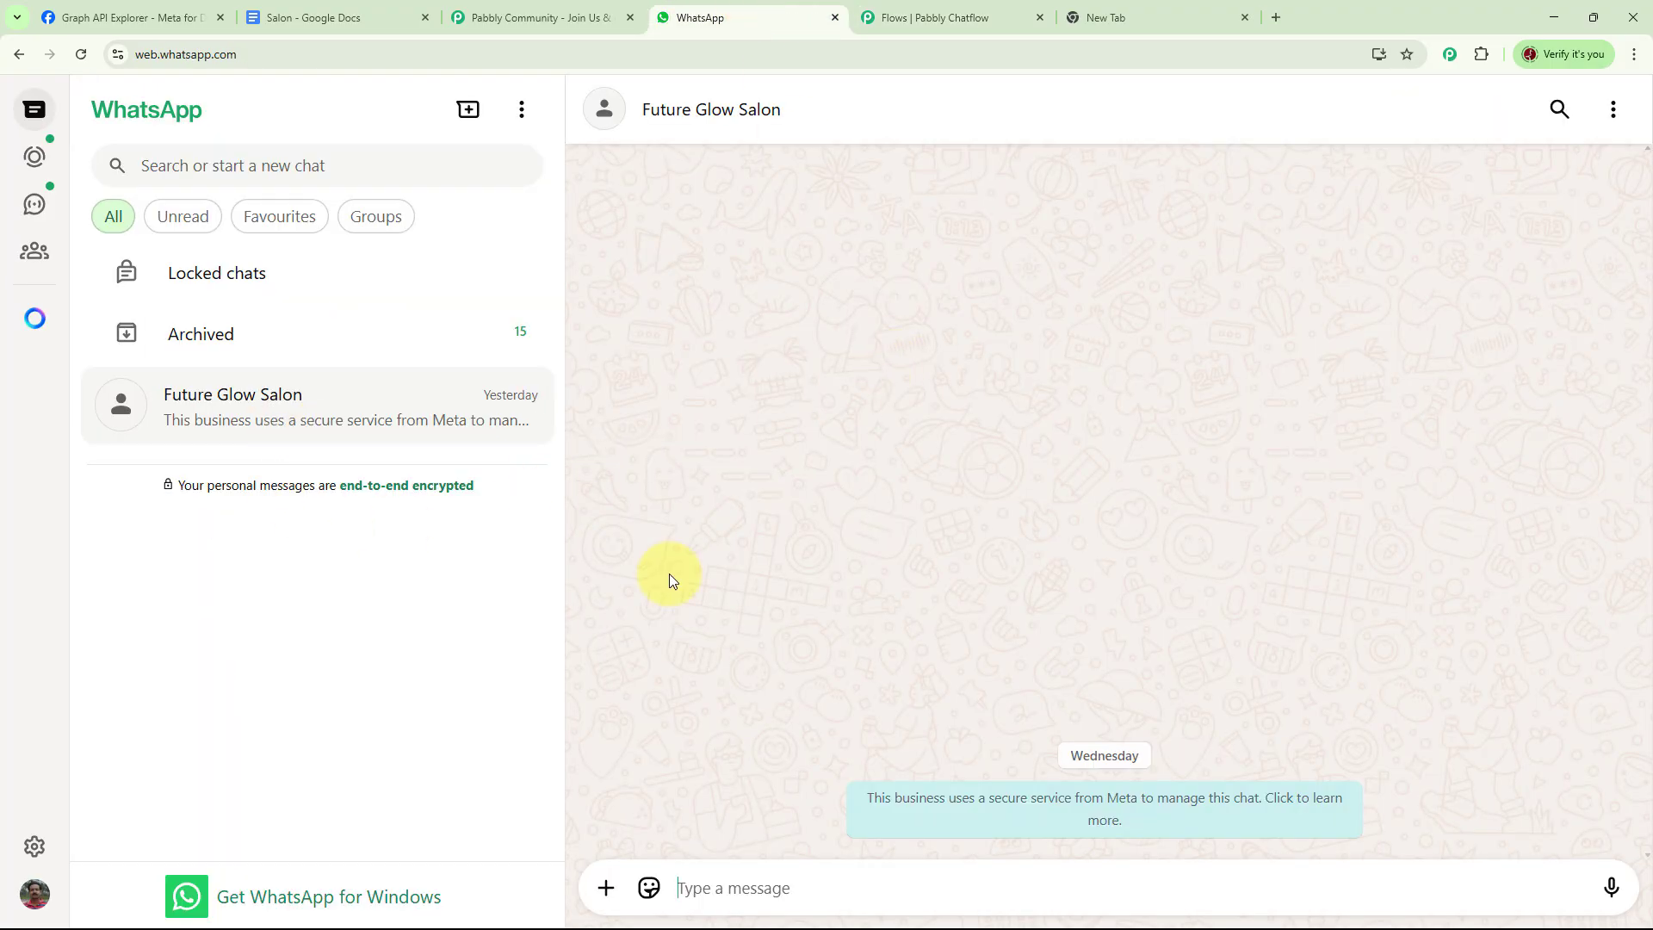
pyautogui.click(803, 879)
pyautogui.write('Book Appointment')
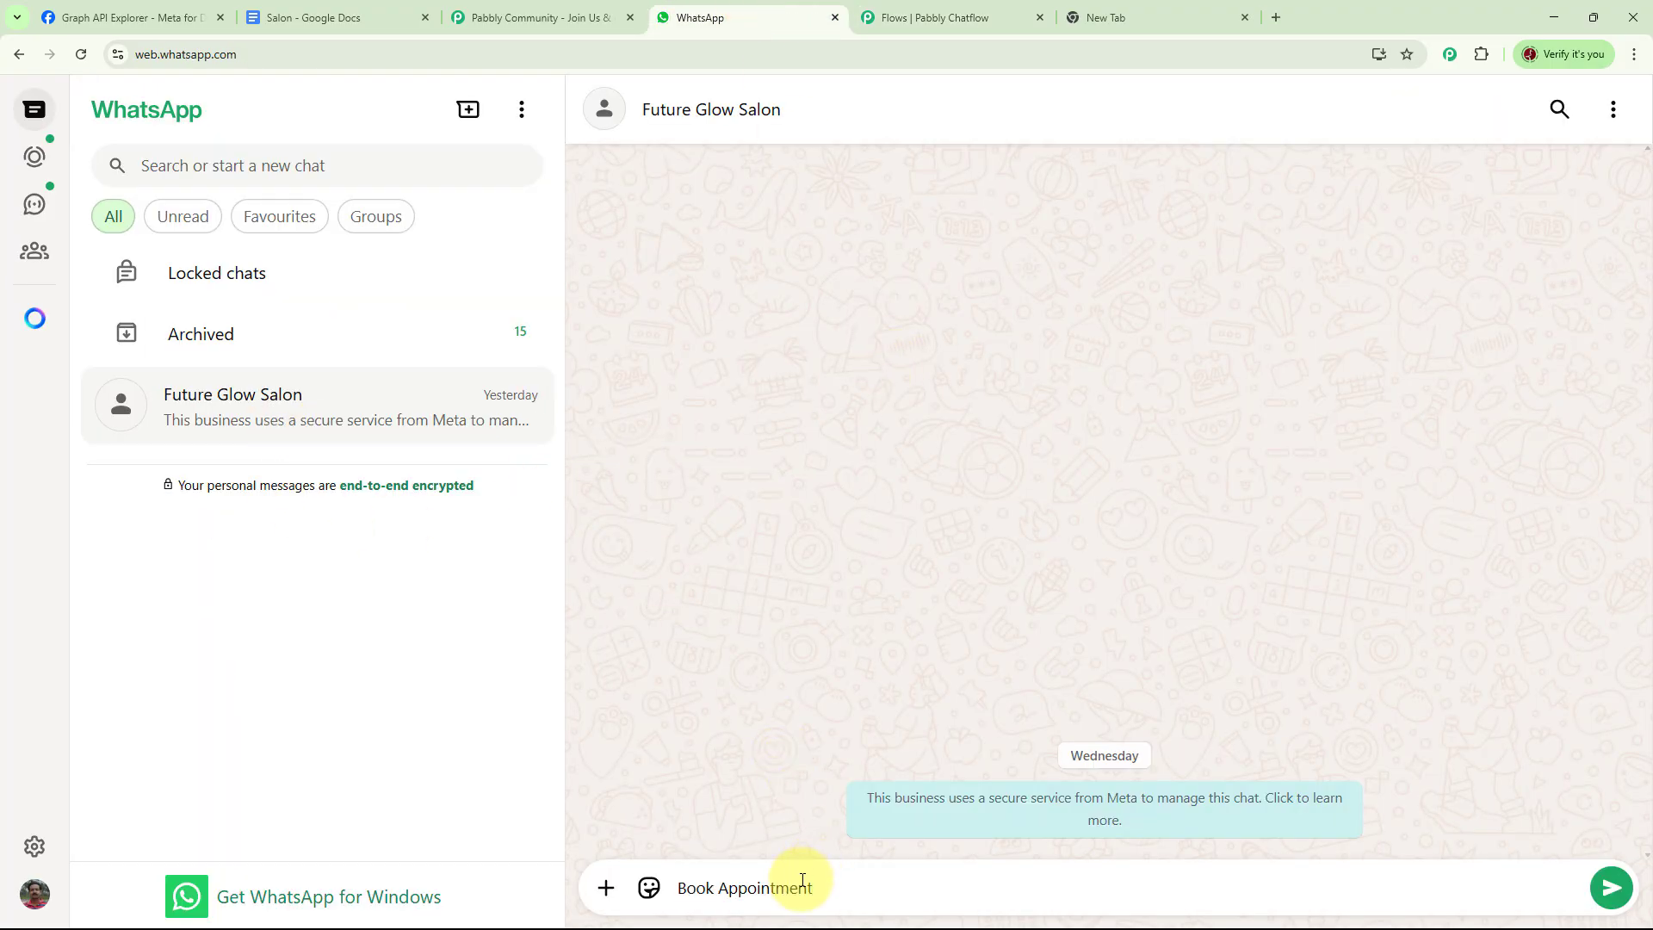
pyautogui.press('Return')
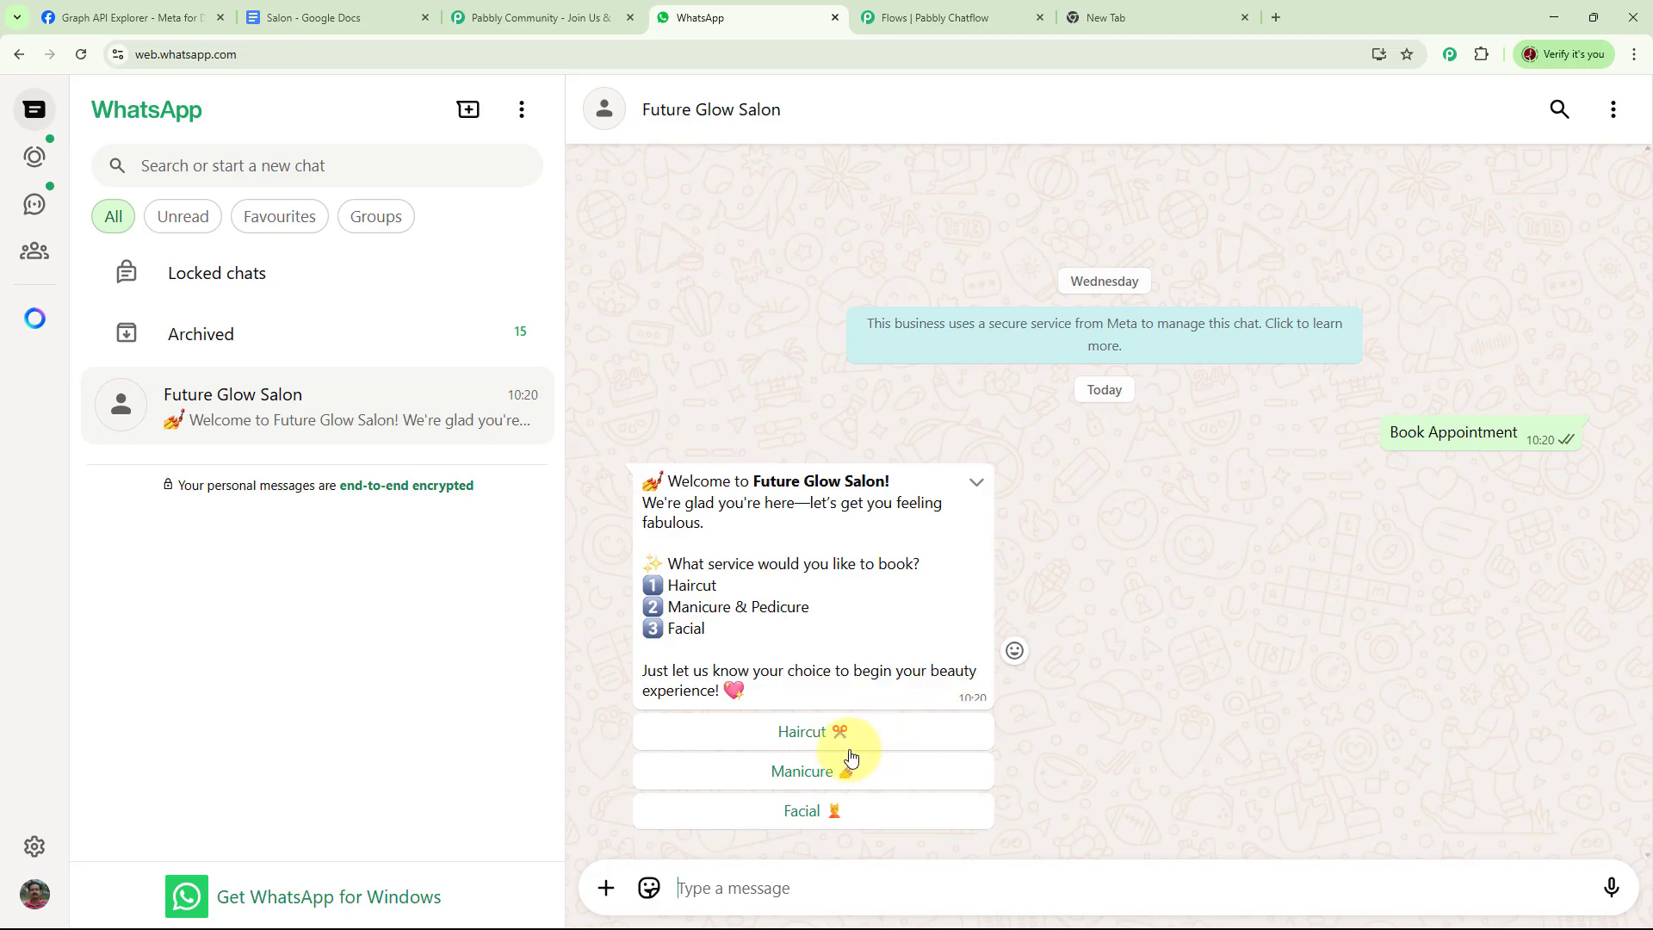
# Choose the Haircut service and reply with the preferred date 10/08/2025
pyautogui.click(813, 739)
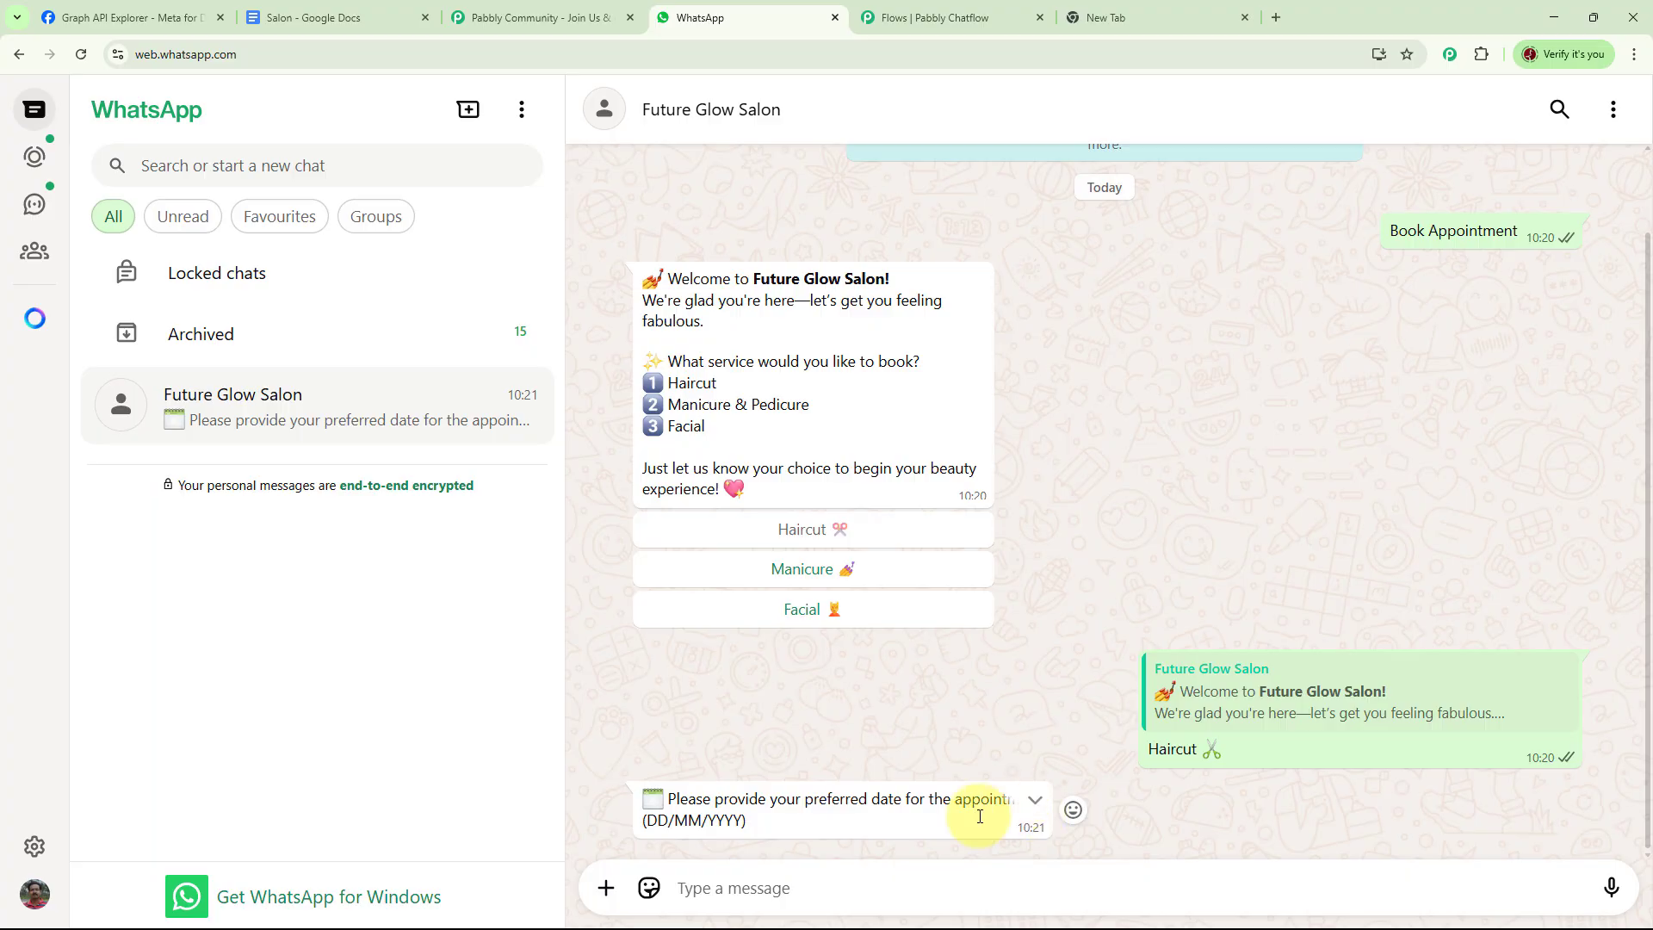
pyautogui.click(814, 895)
pyautogui.write('10/08/2025')
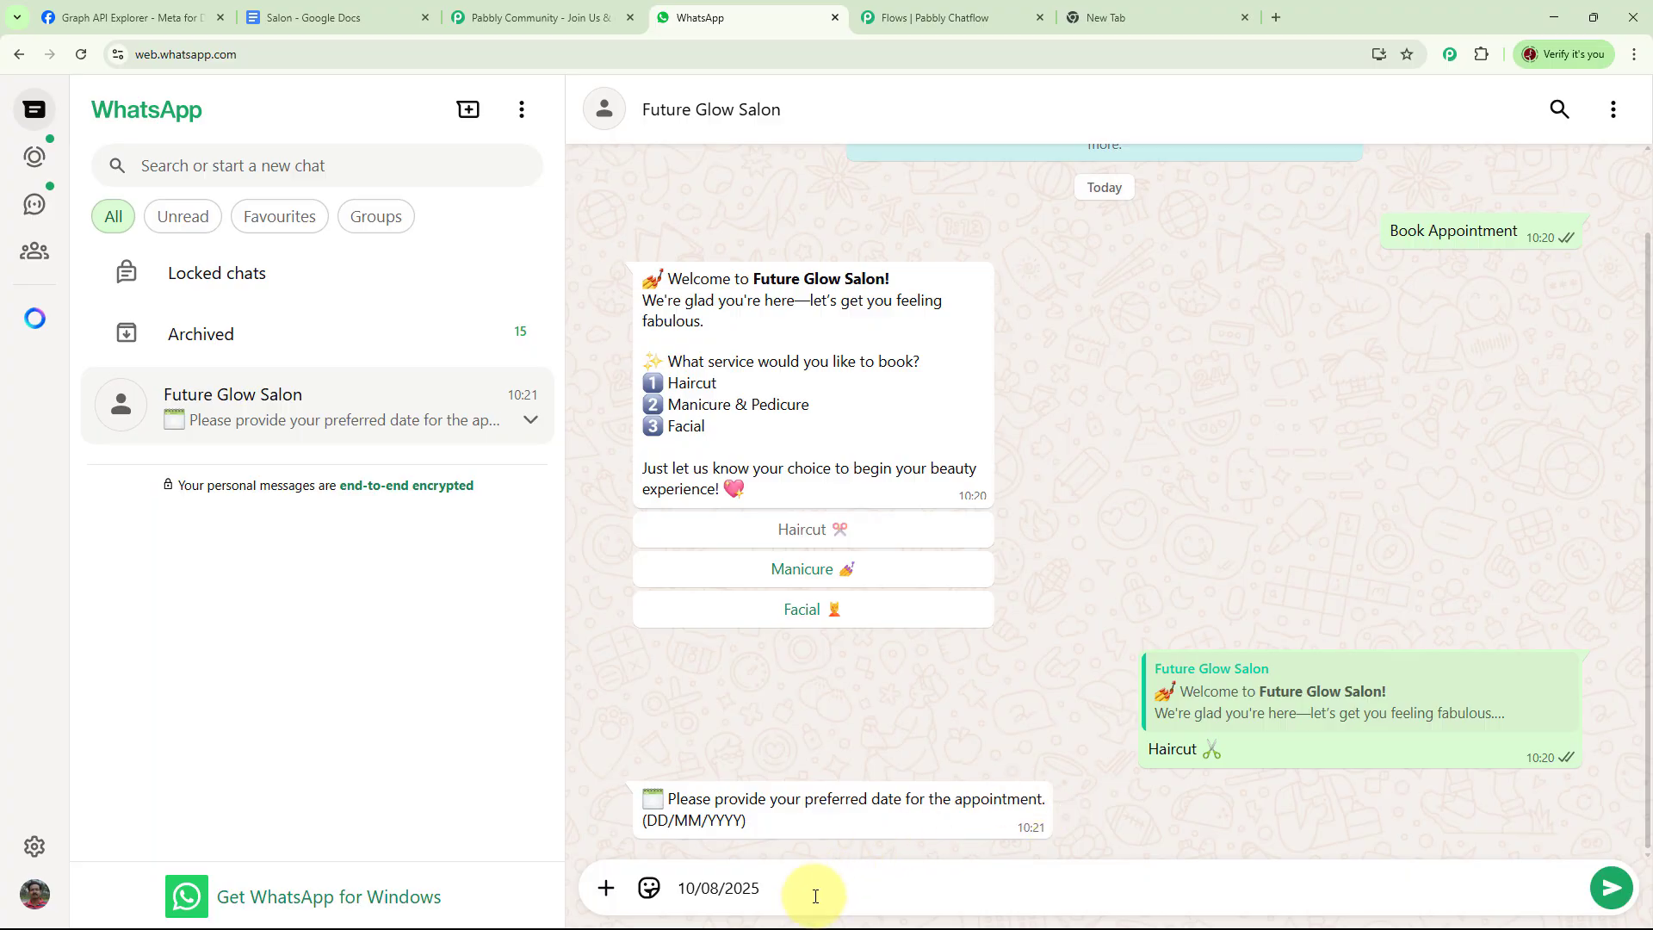
pyautogui.press('Return')
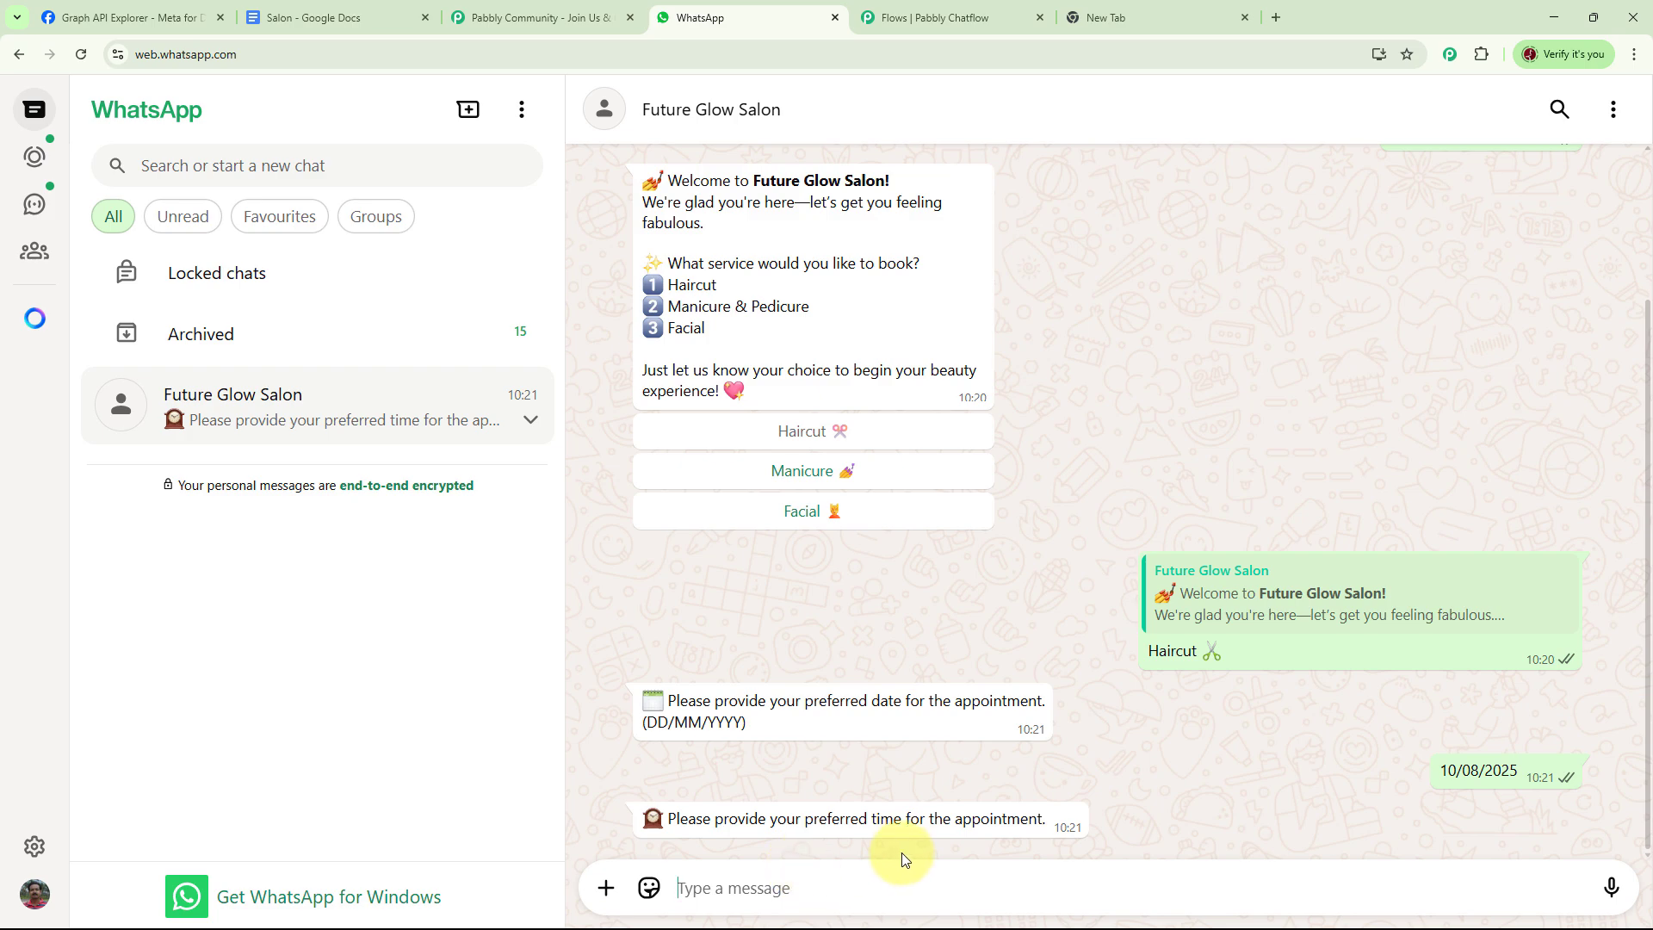
# Reply with the preferred time 9 AM and the full name Test User
pyautogui.write('9 AM')
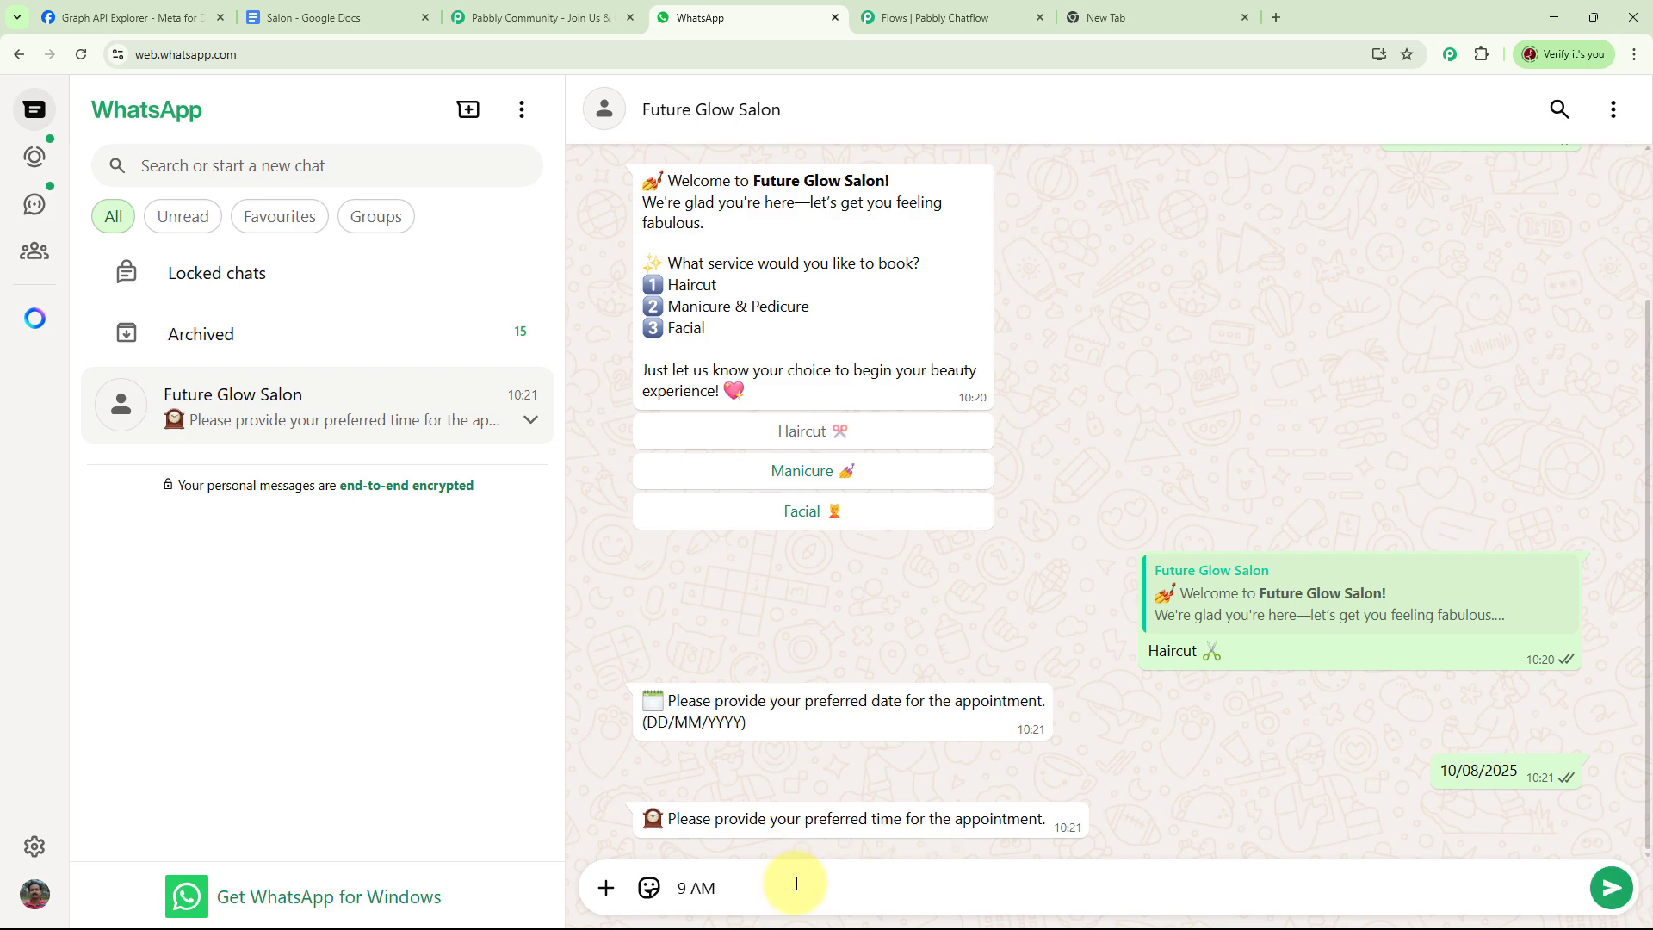
pyautogui.press('Return')
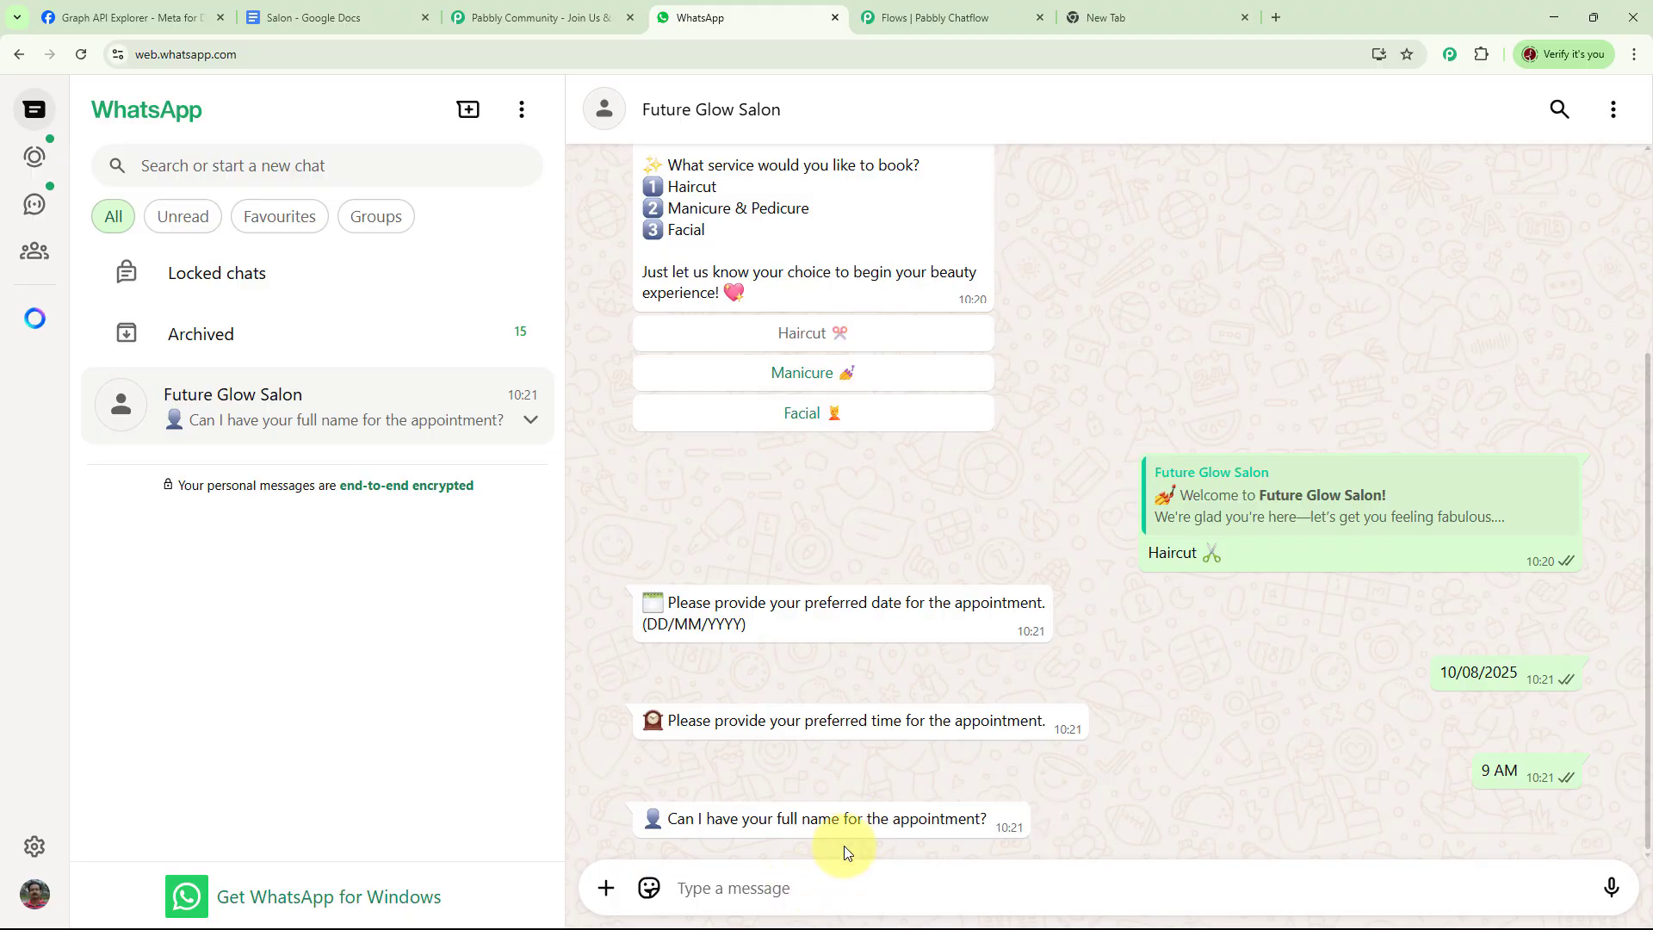
pyautogui.write('Test User')
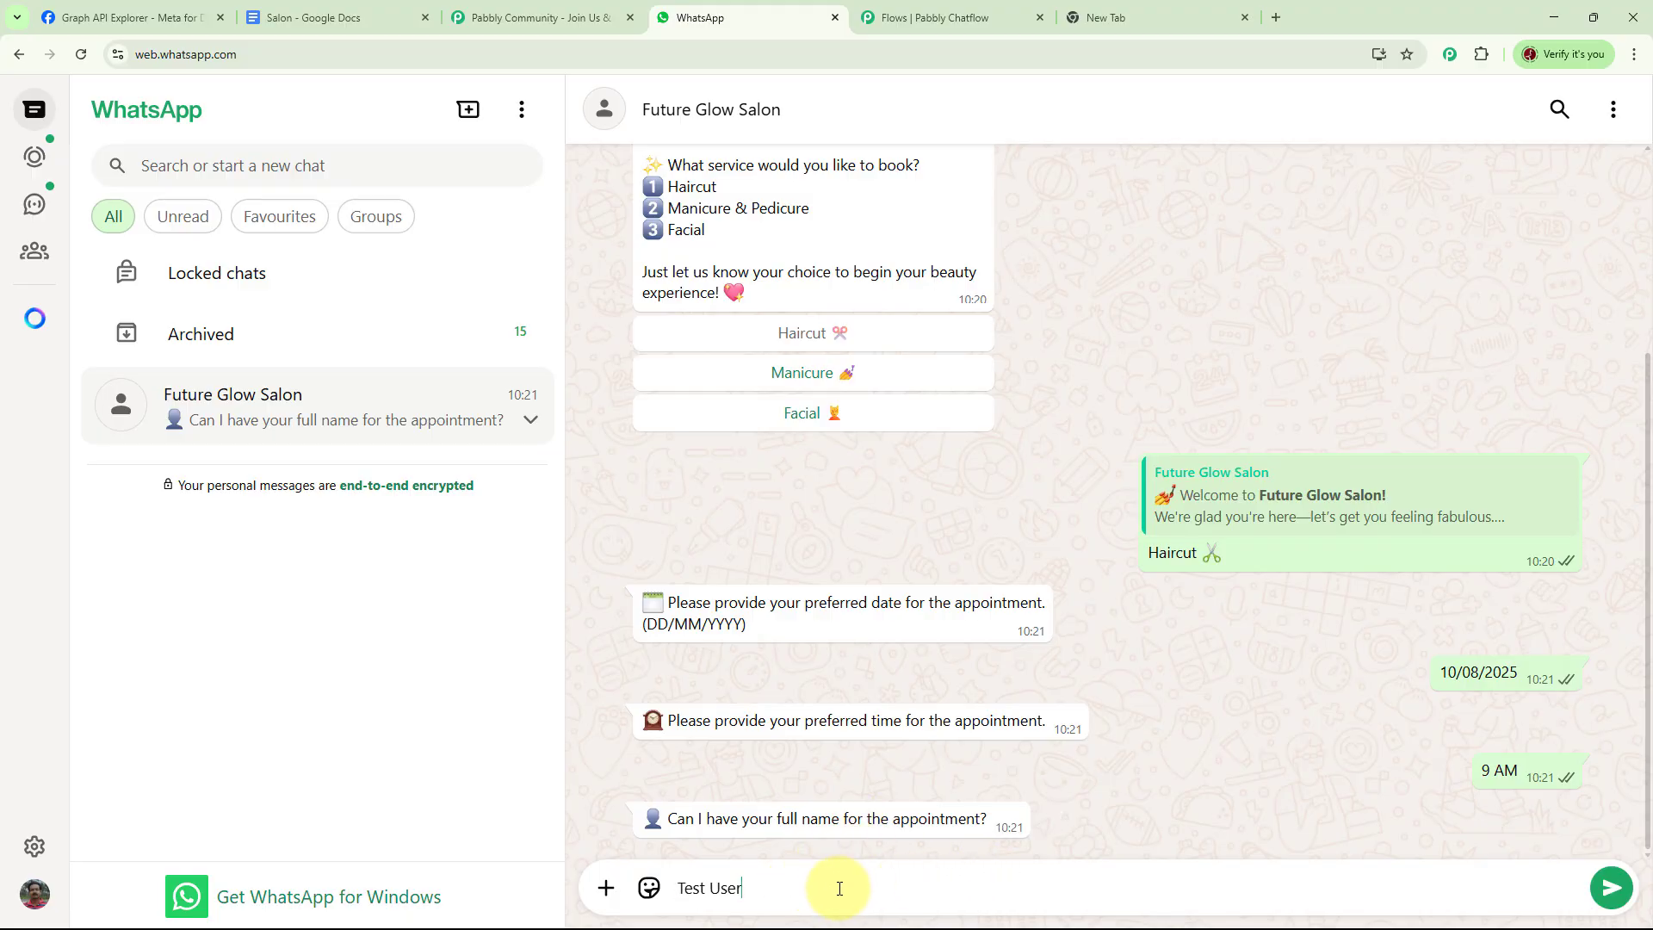
pyautogui.press('Return')
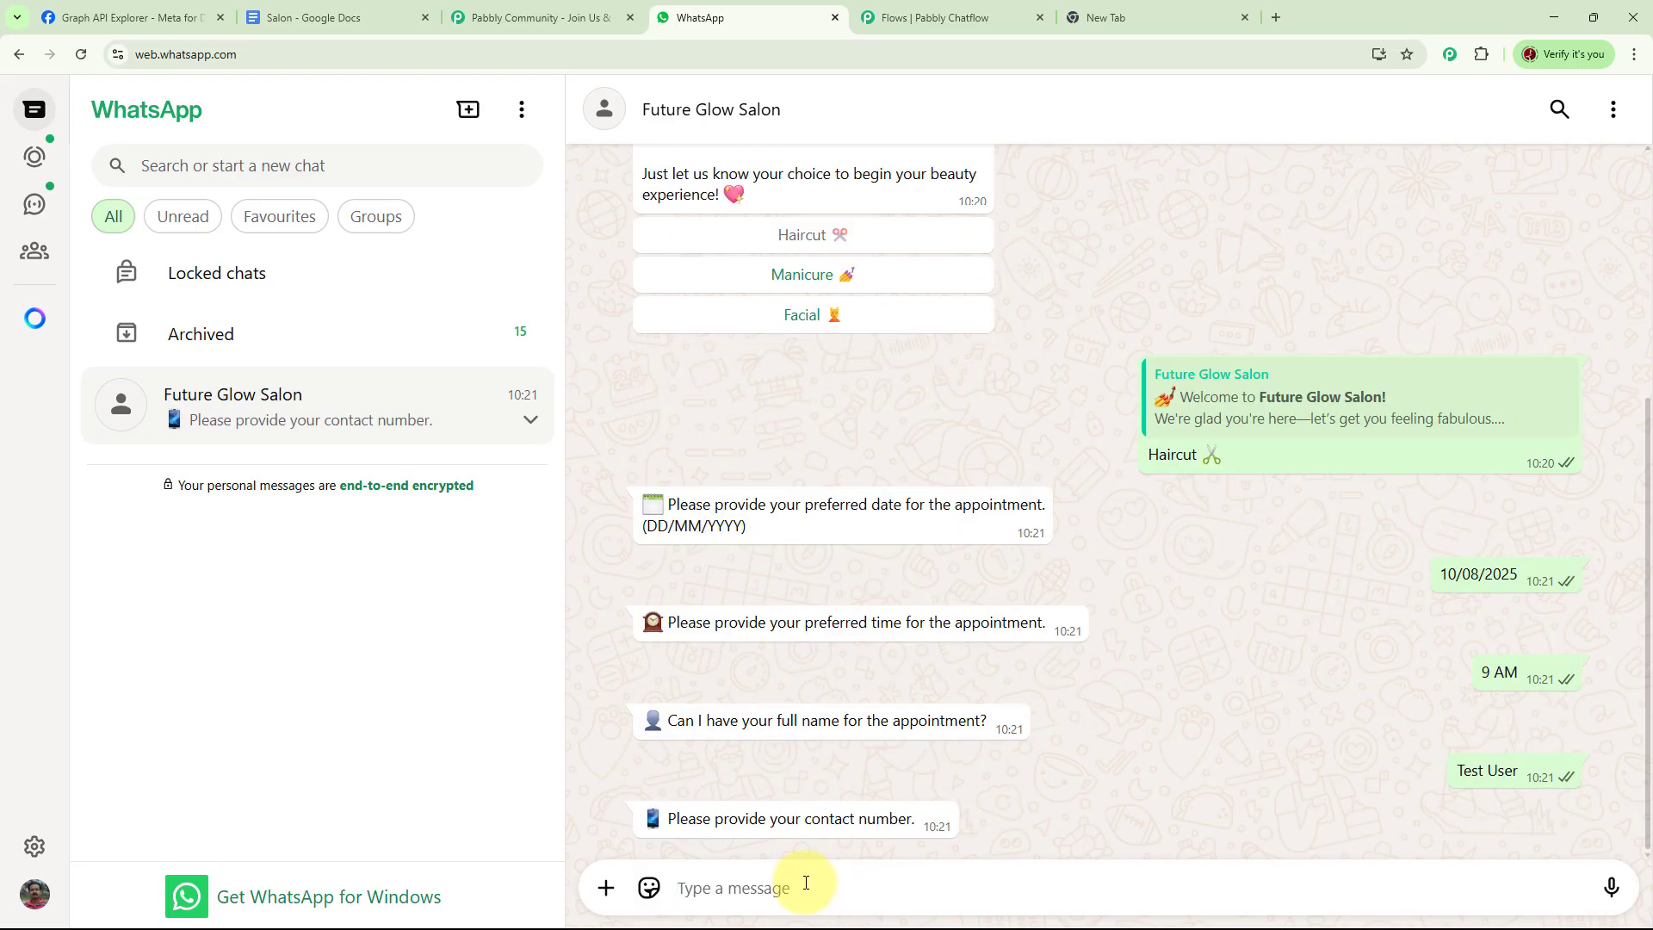
# Reply with the contact phone number to complete the booking
pyautogui.write('9000000000')
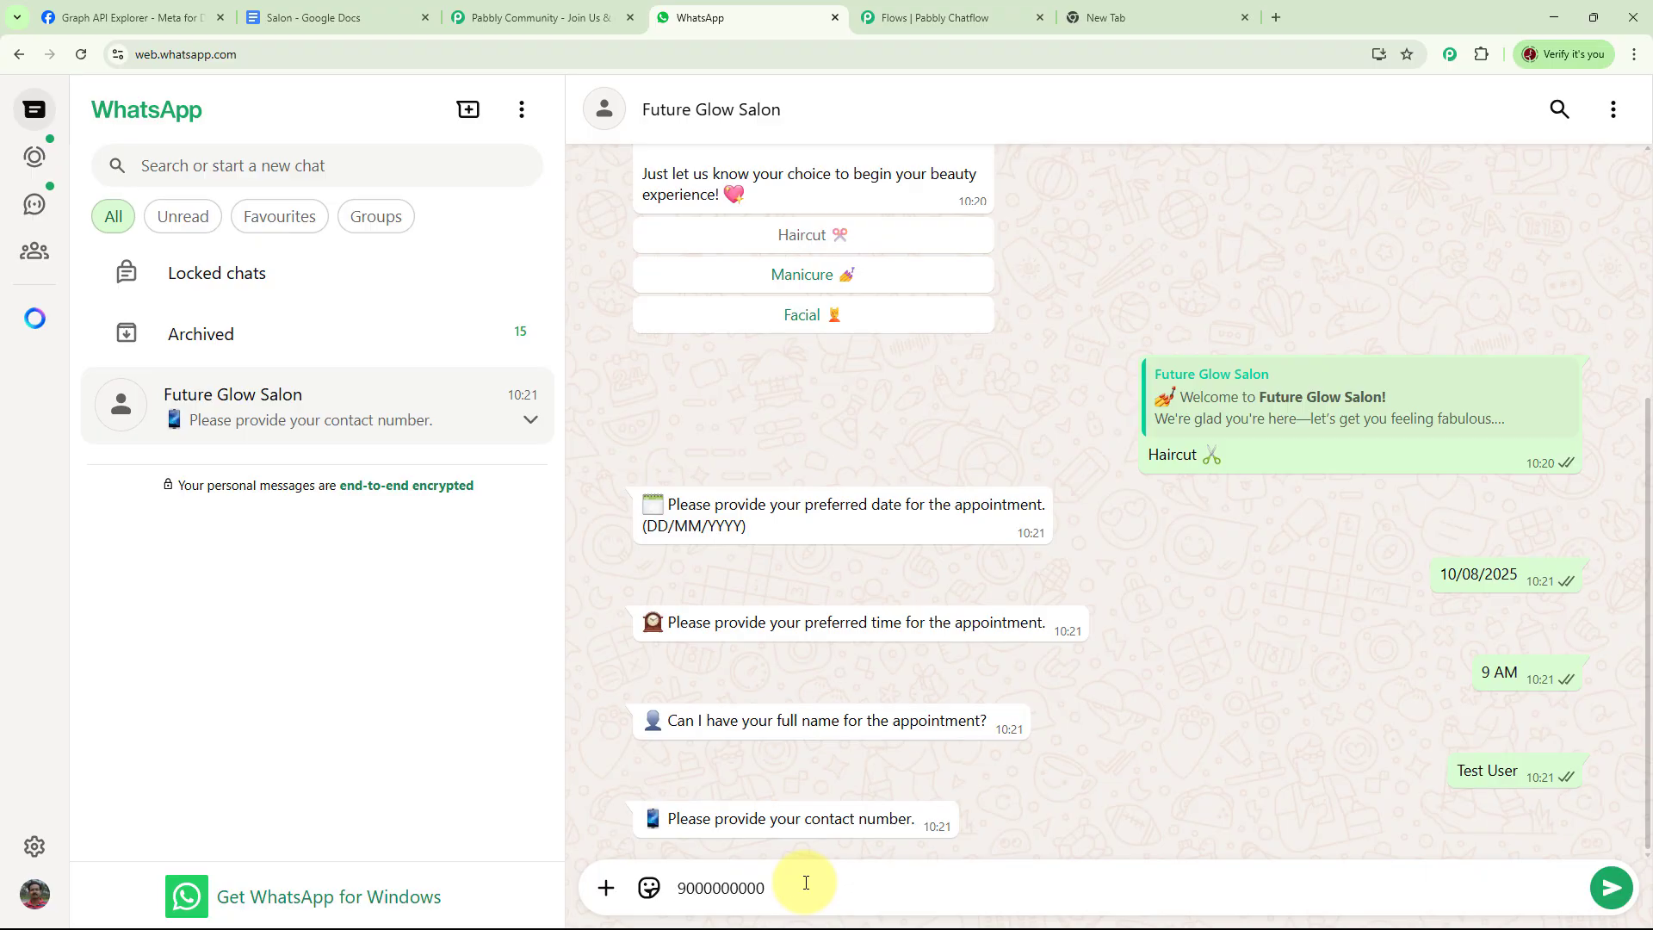
pyautogui.press('Return')
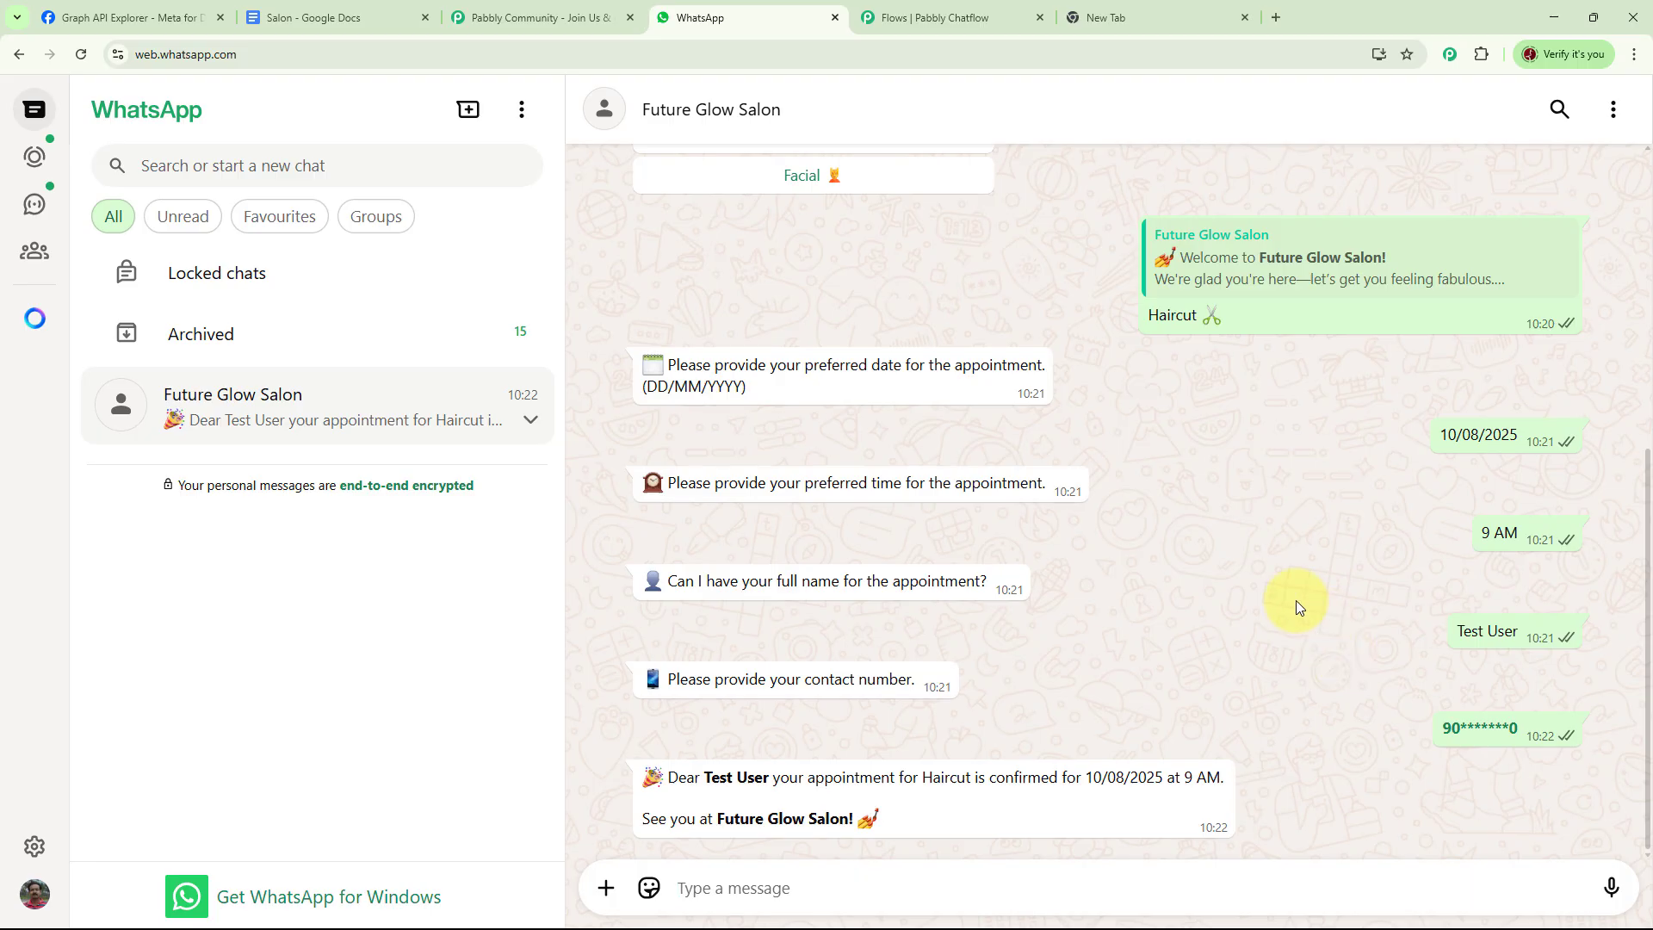
# Open pabbly.com/chatflow in the new browser tab
pyautogui.click(1122, 16)
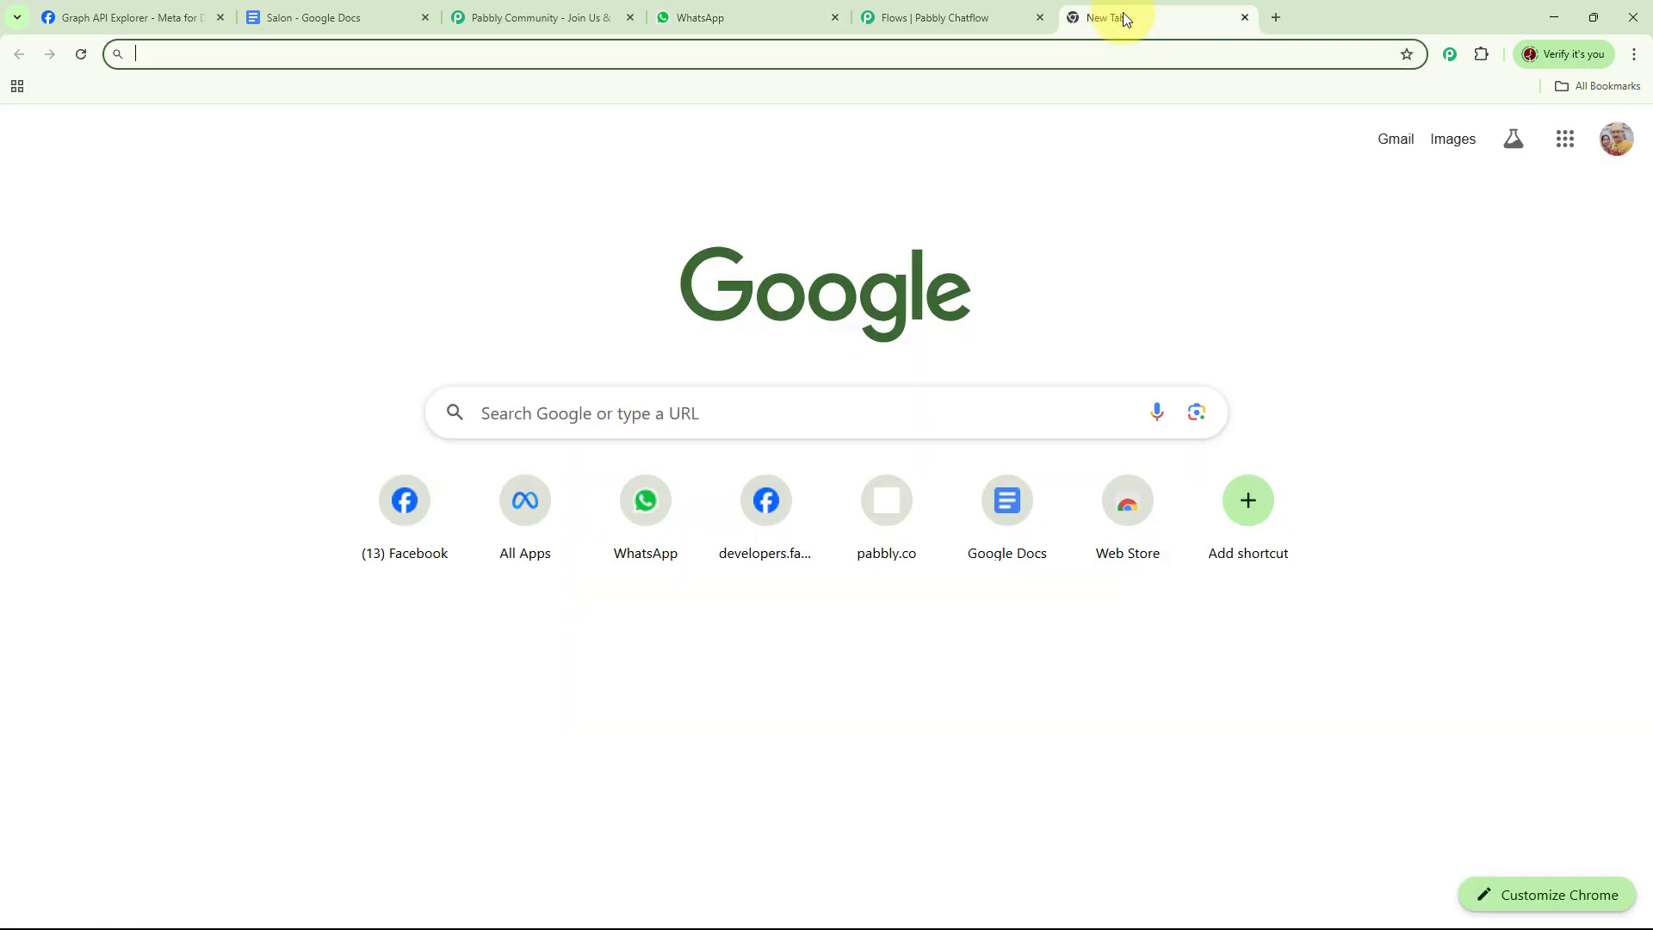
pyautogui.click(457, 58)
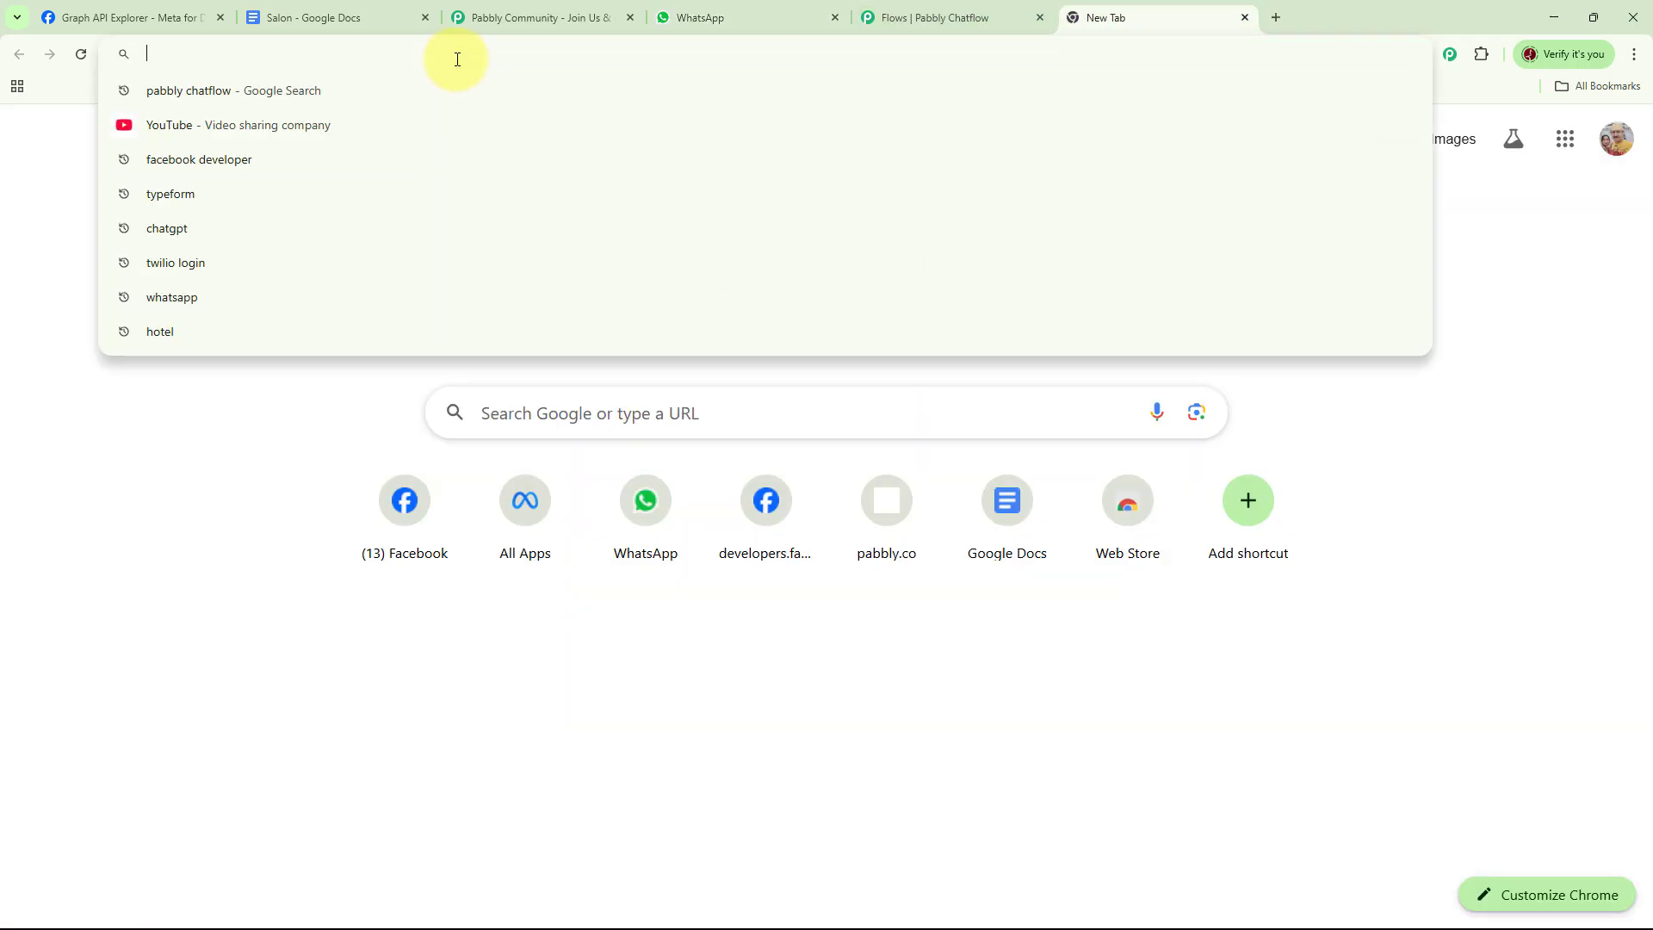
pyautogui.write('pabbly.com/chatflow')
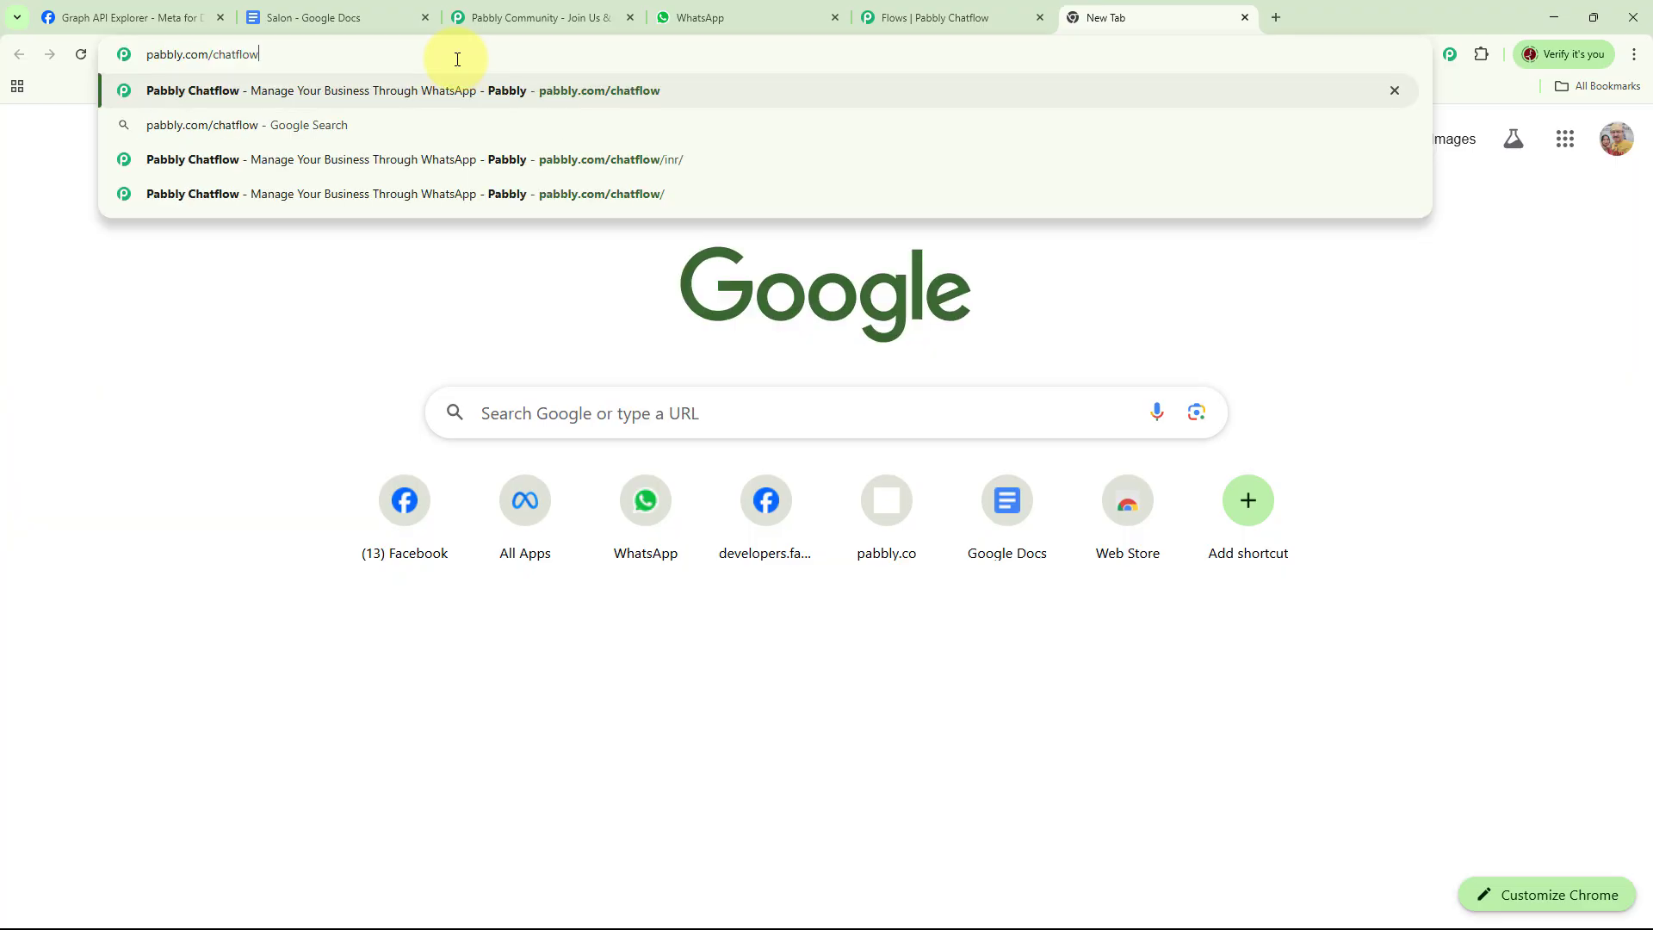
pyautogui.press('Return')
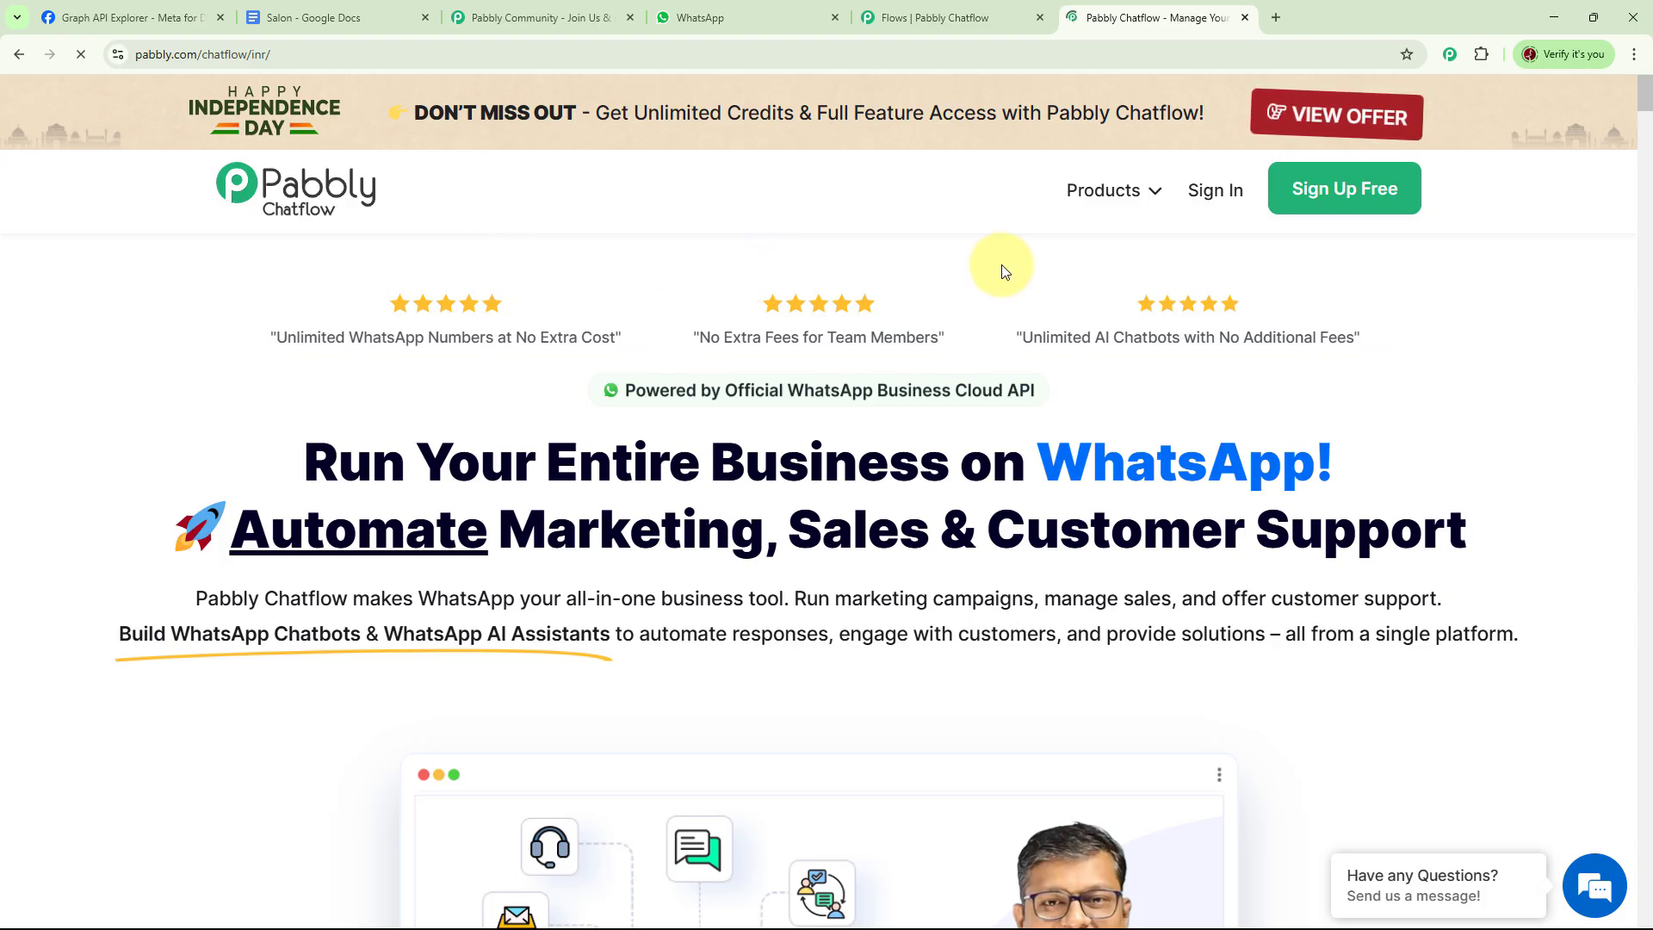
# Browse through the Pabbly Community page
pyautogui.click(542, 17)
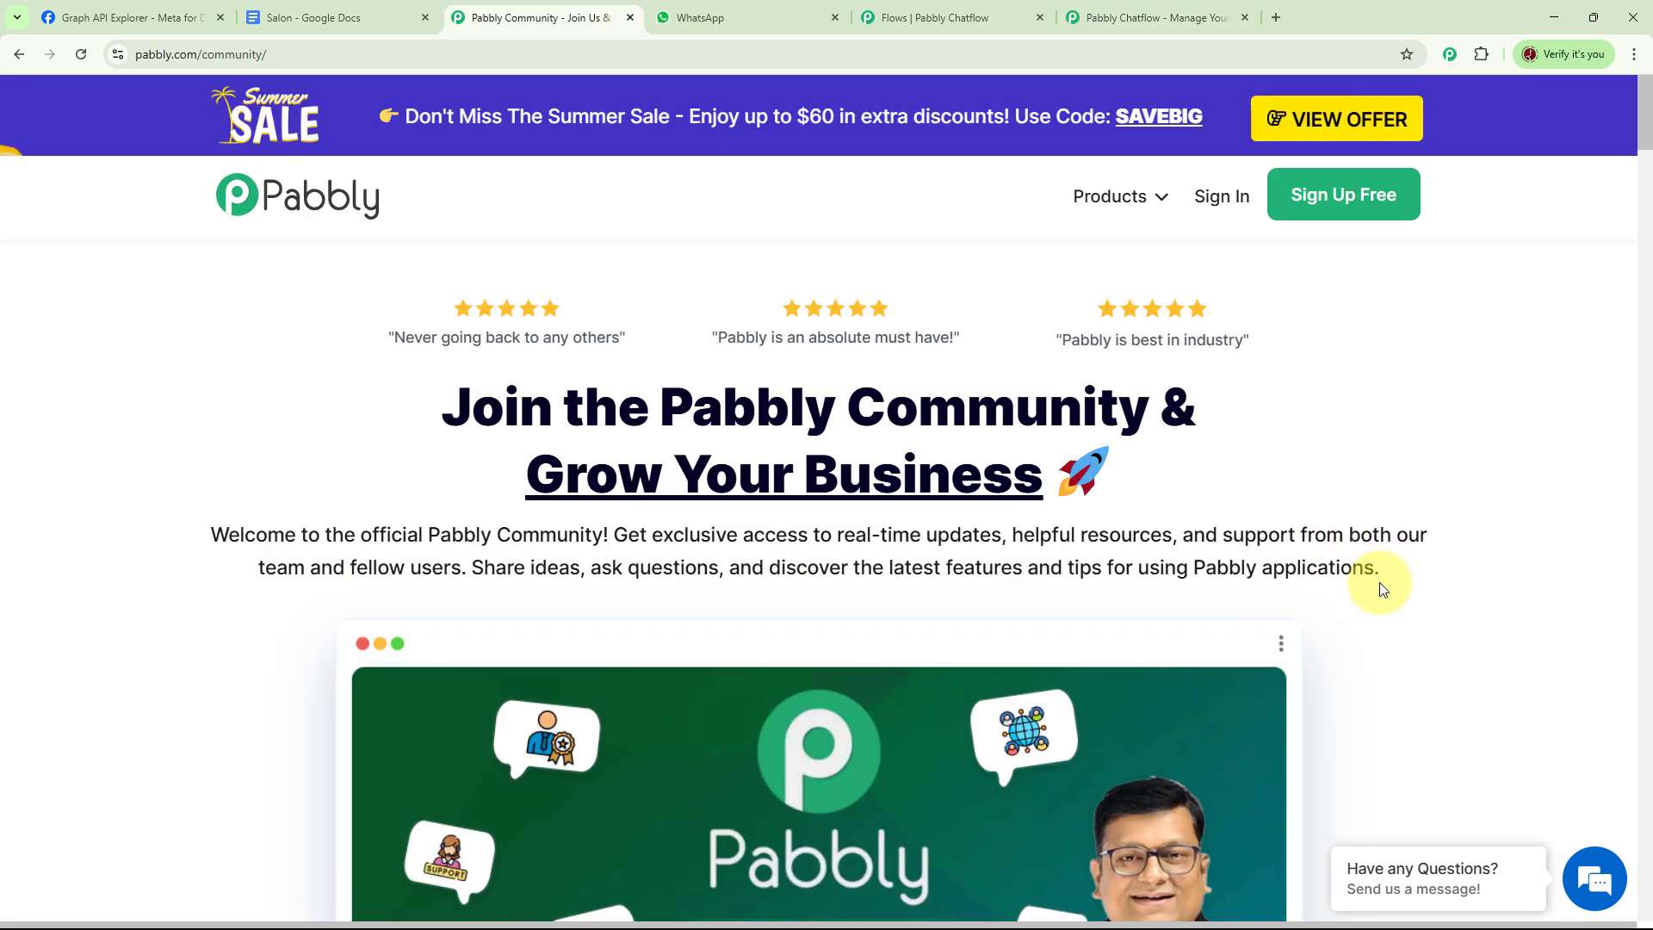
pyautogui.scroll(-5, 1381, 579)
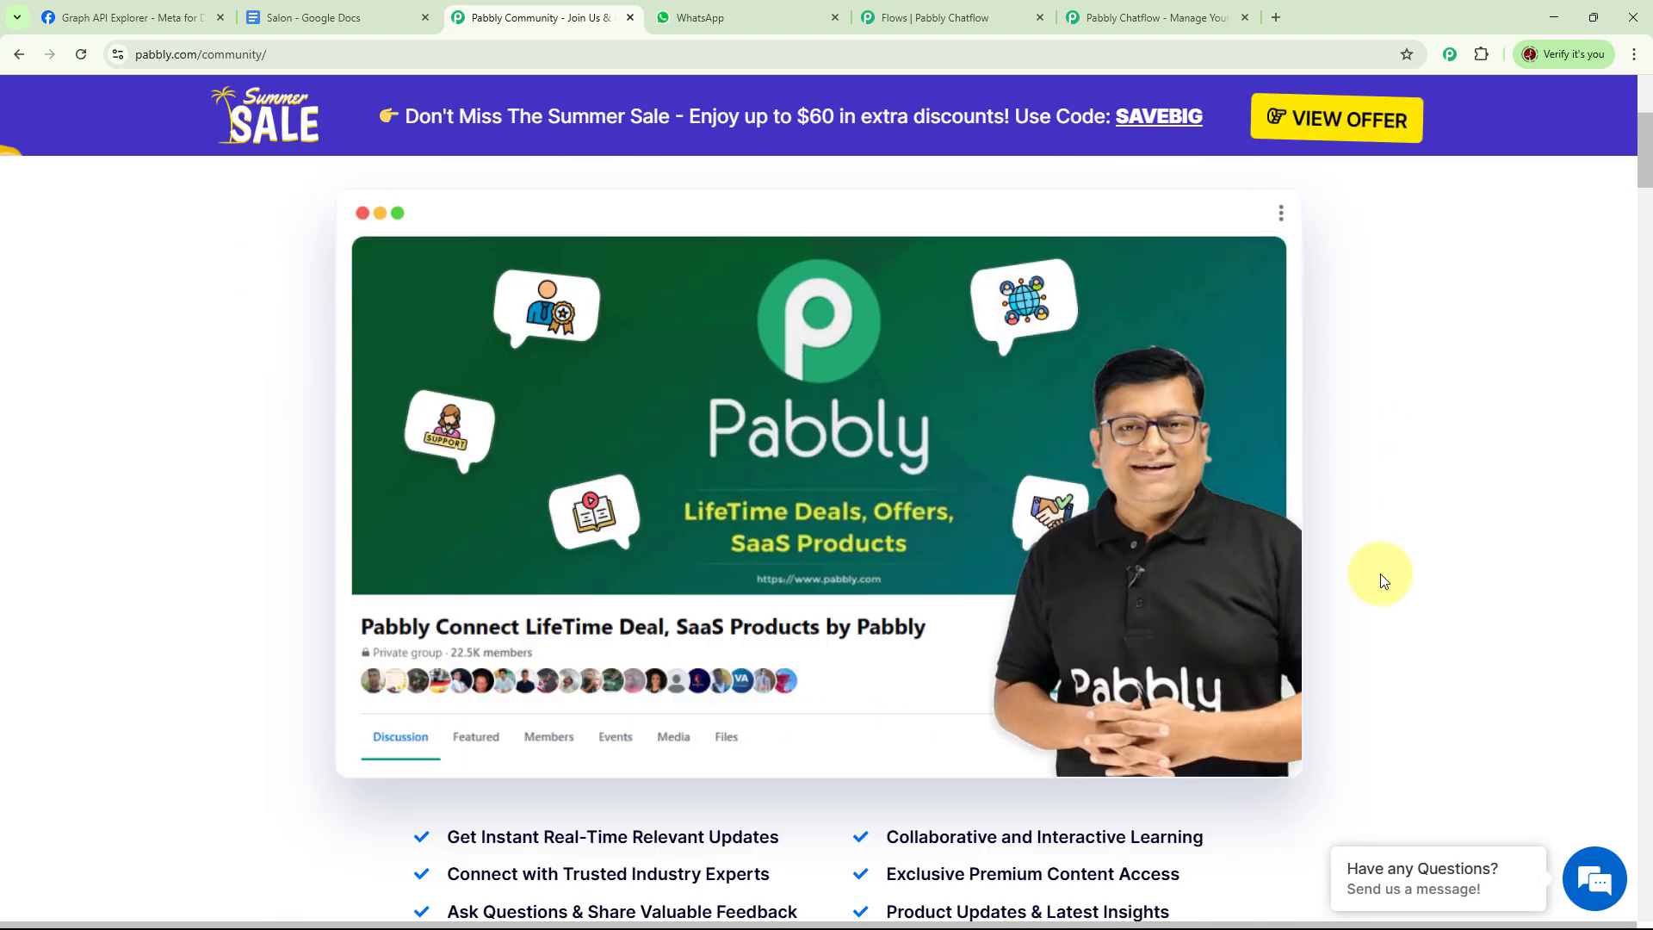
pyautogui.scroll(-13, 1381, 579)
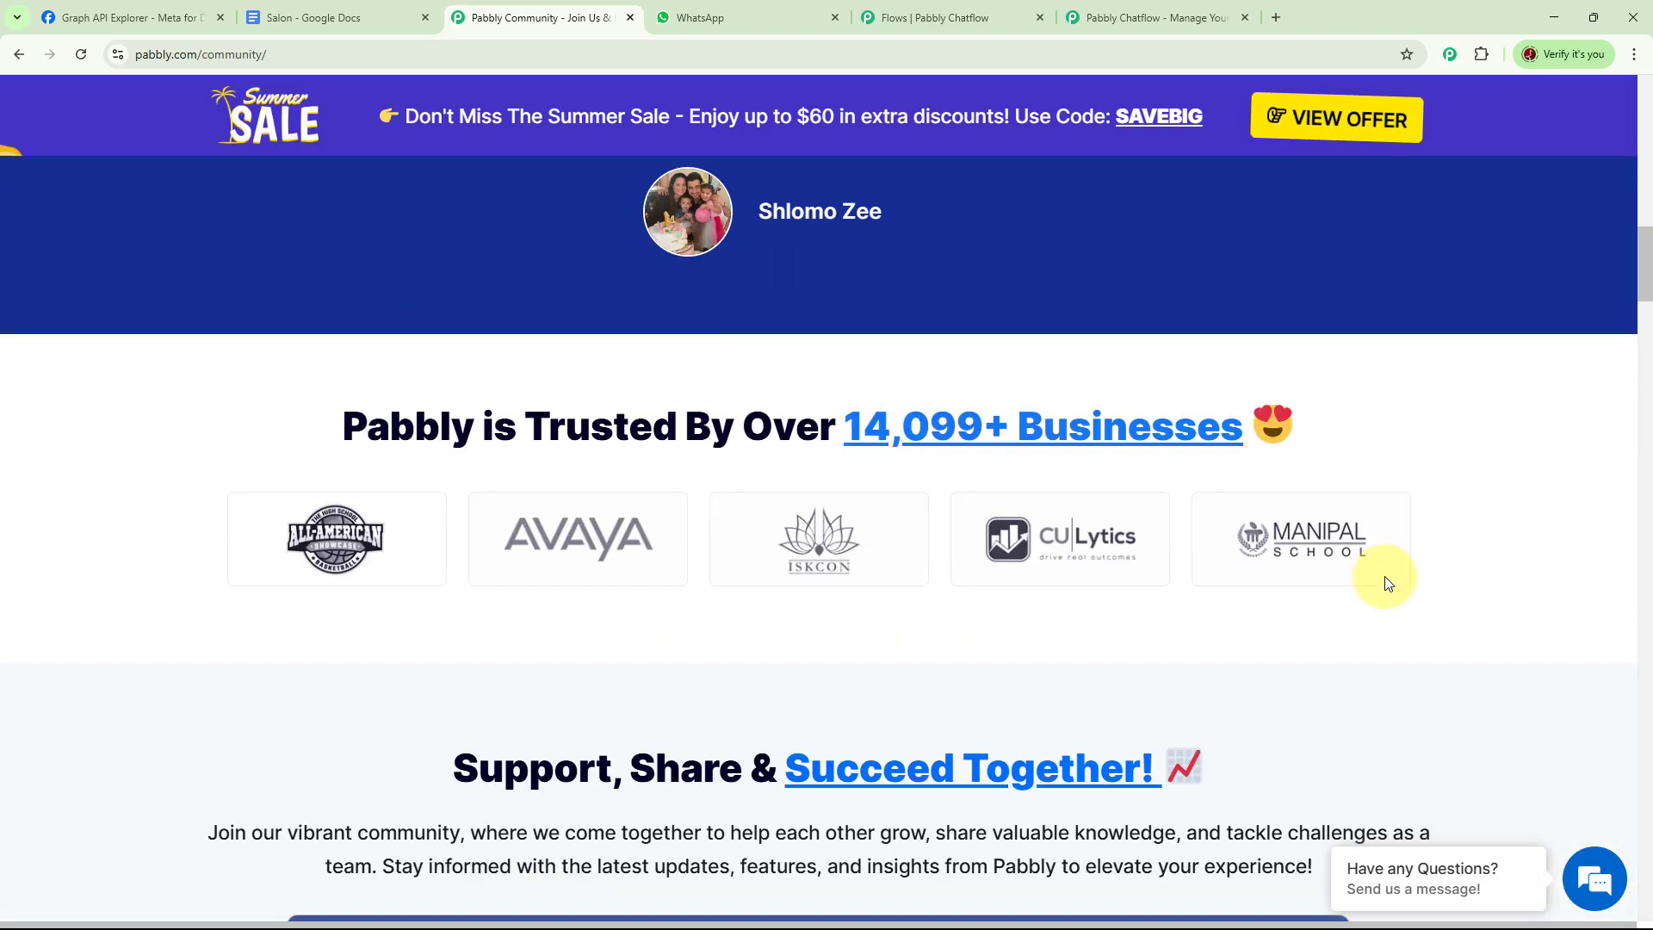
pyautogui.scroll(-9, 1388, 582)
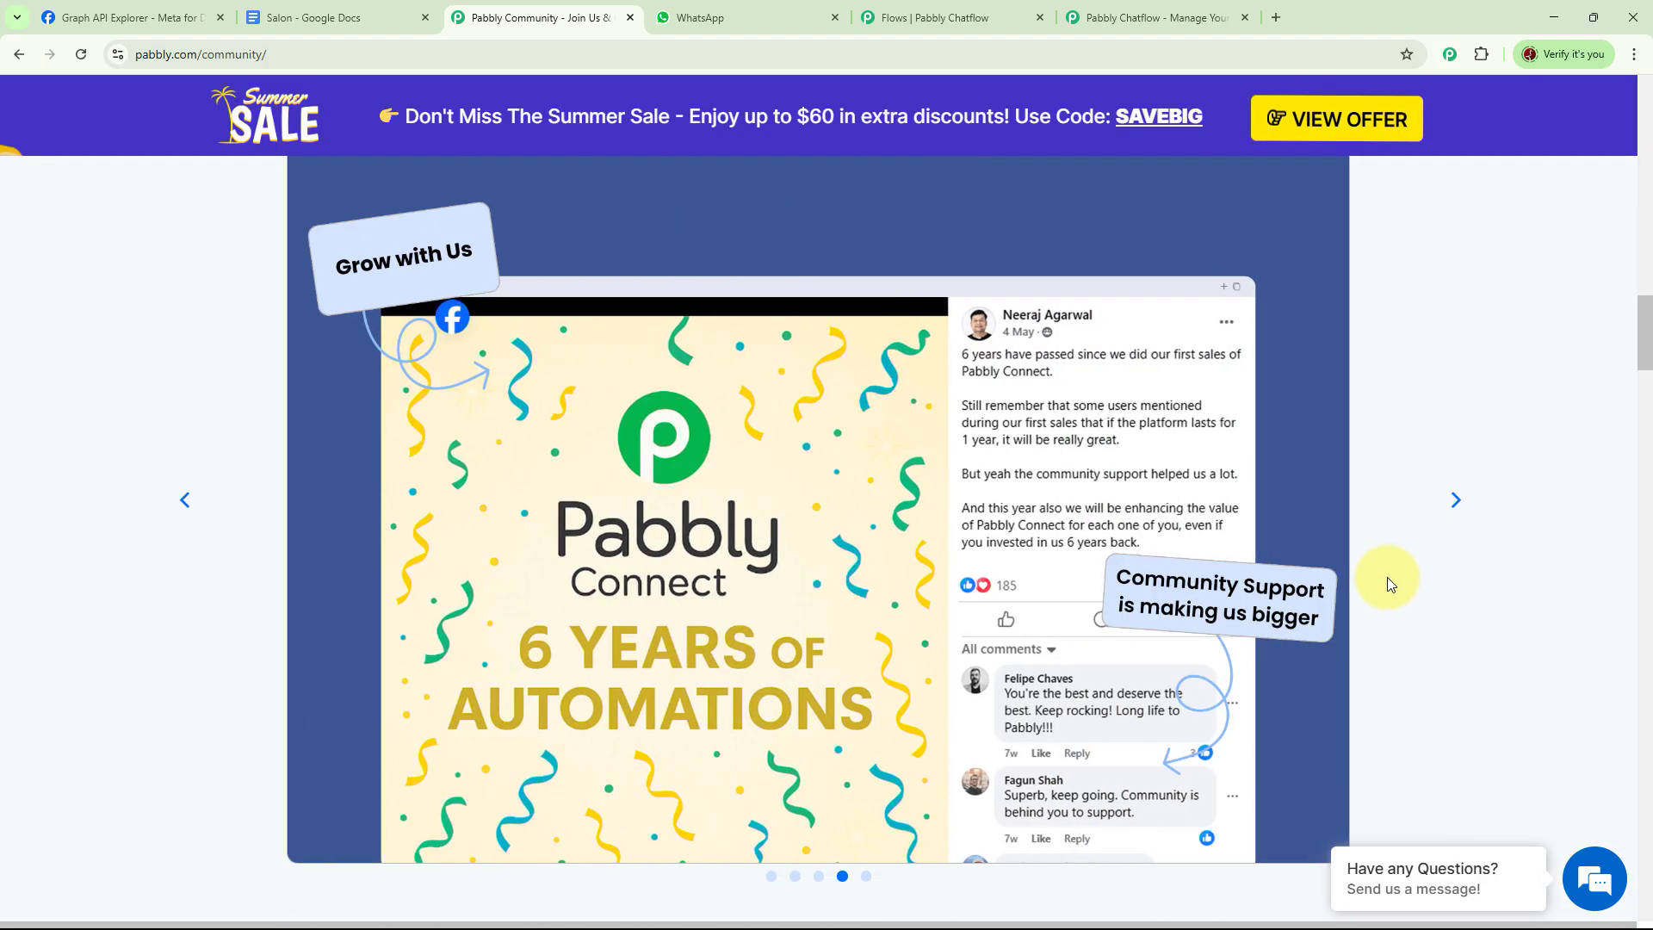
pyautogui.scroll(-10, 1386, 577)
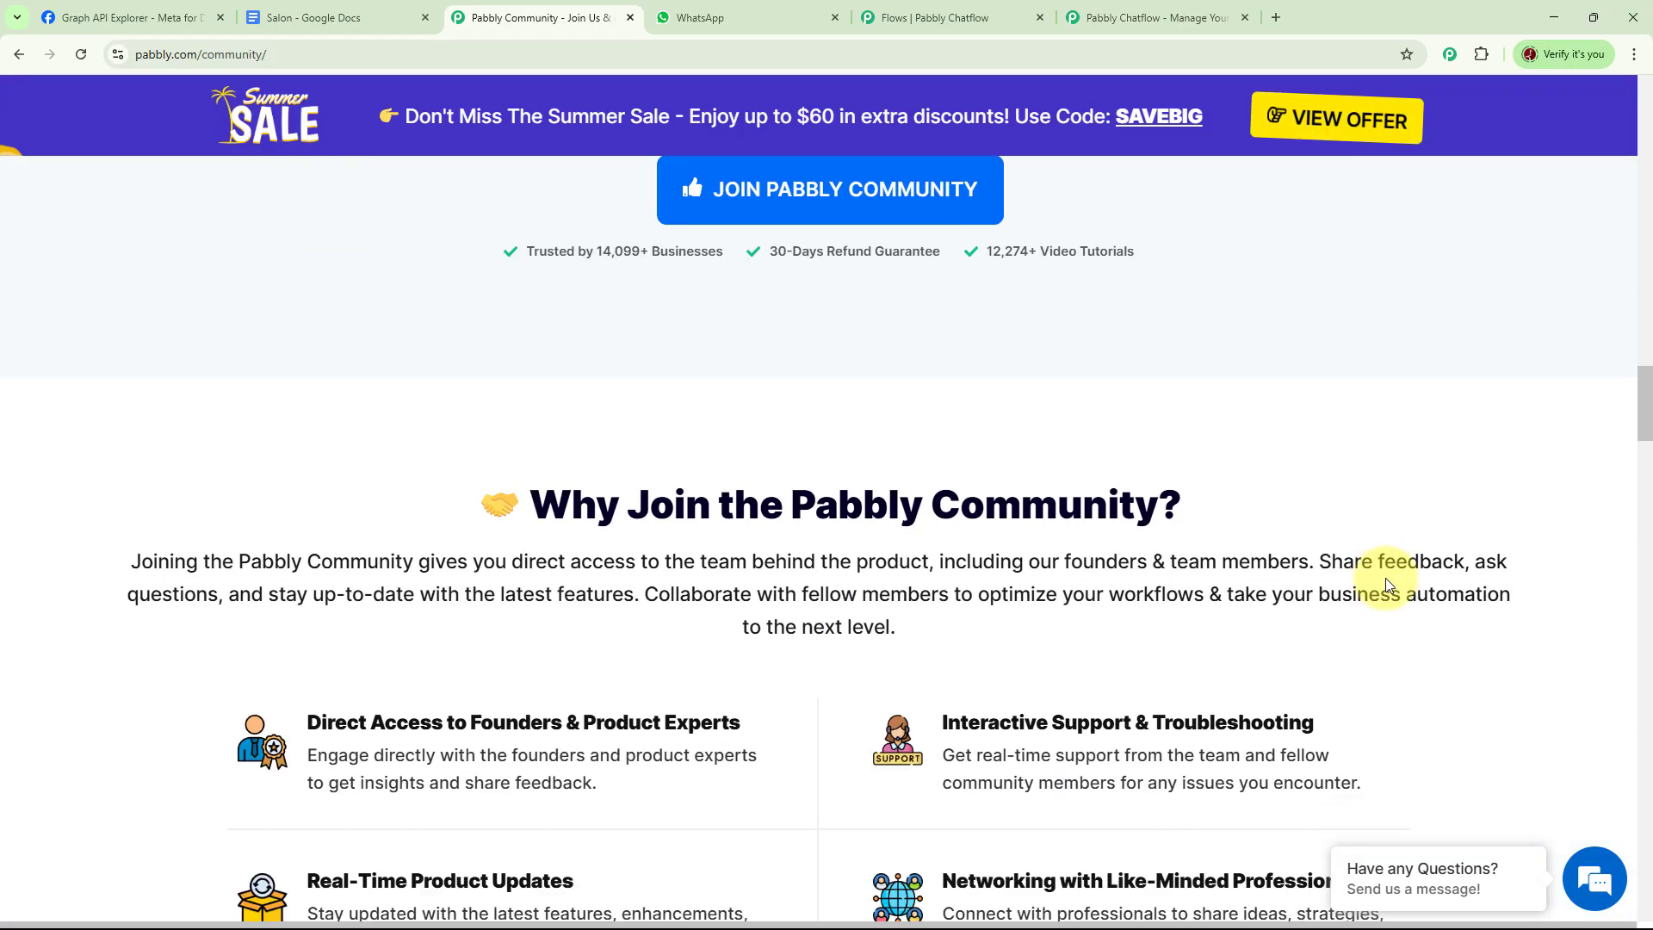
pyautogui.scroll(-6, 1386, 584)
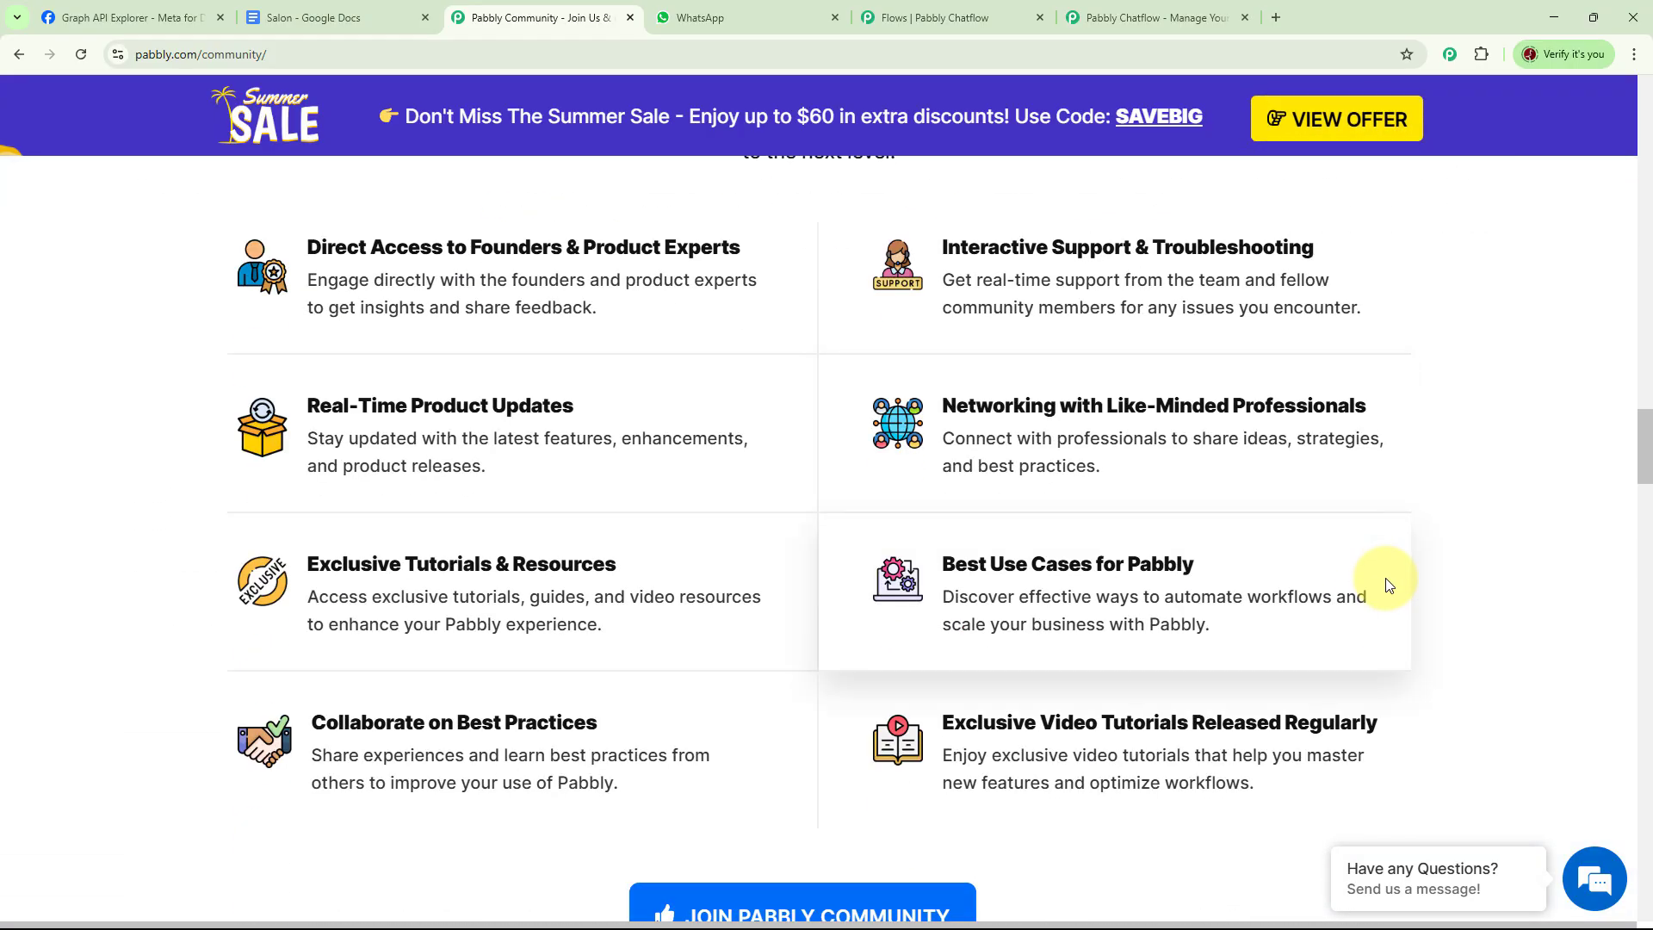
pyautogui.scroll(-12, 1385, 583)
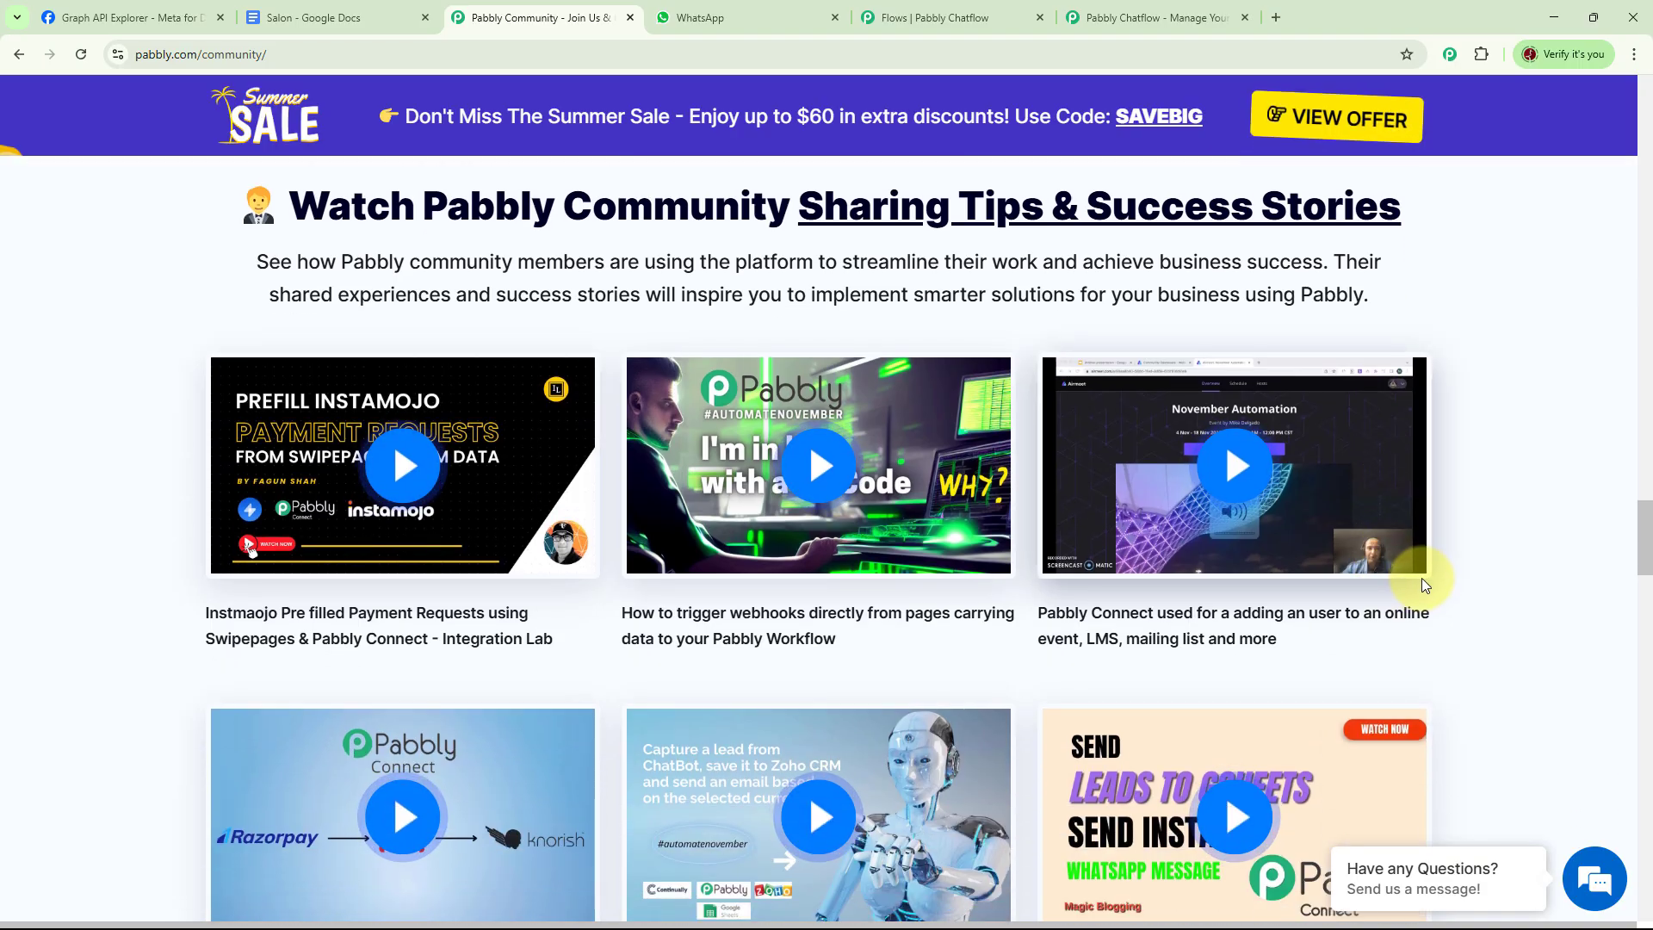
pyautogui.scroll(-2, 1422, 584)
pyautogui.scroll(-10, 1422, 585)
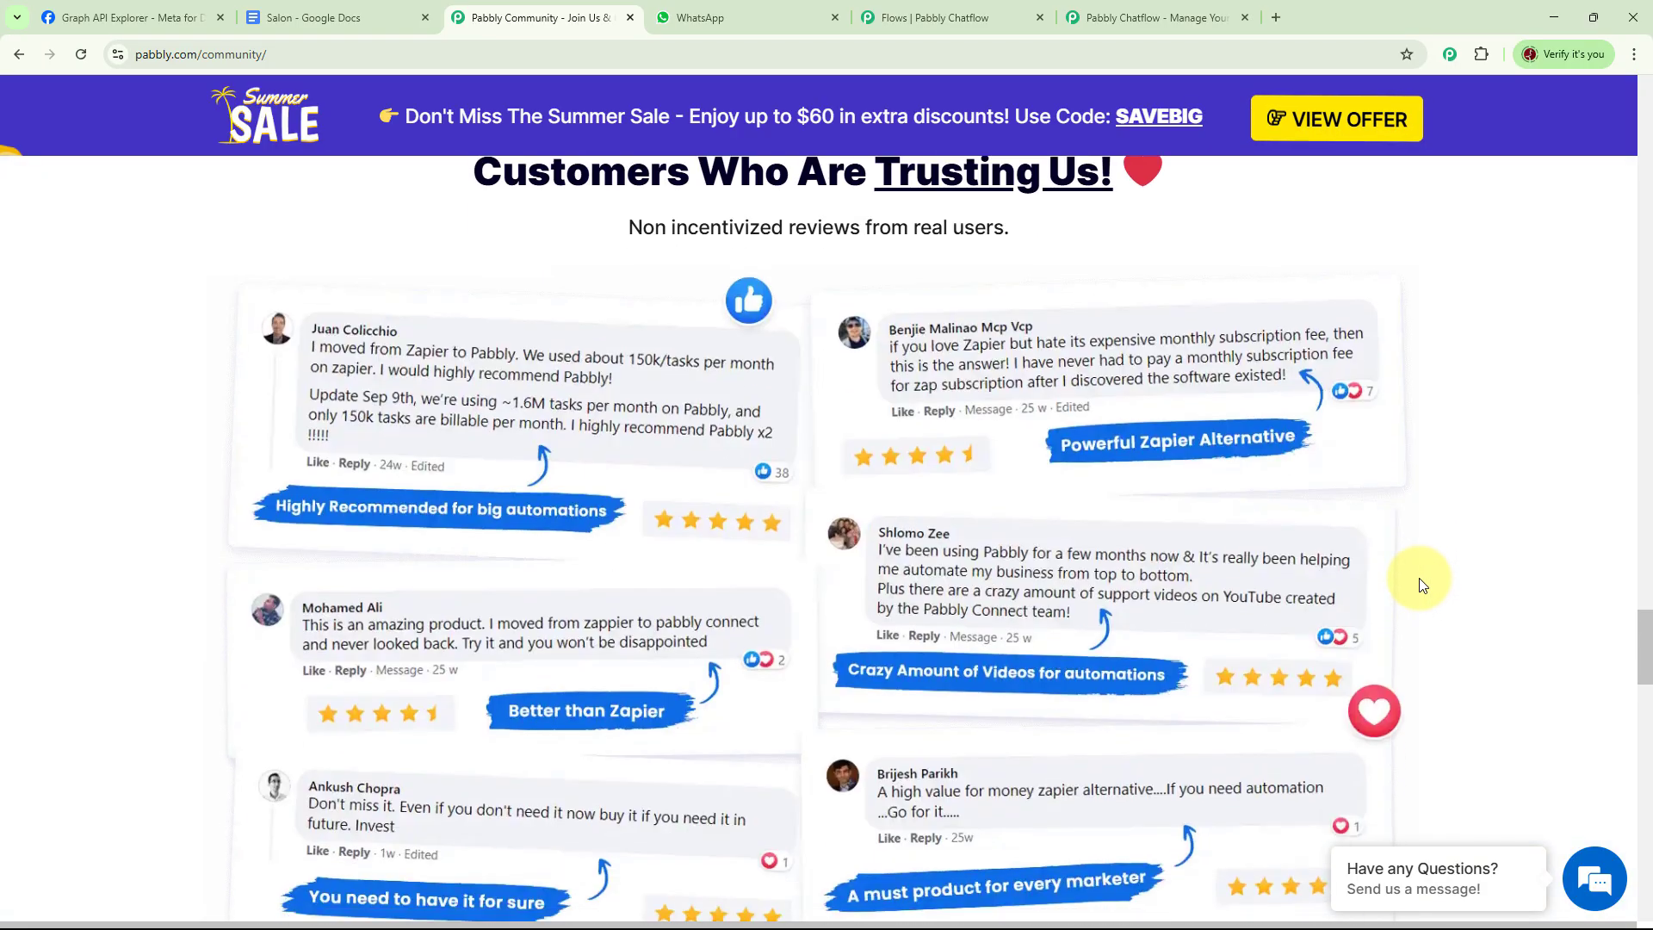
pyautogui.scroll(1, 1422, 584)
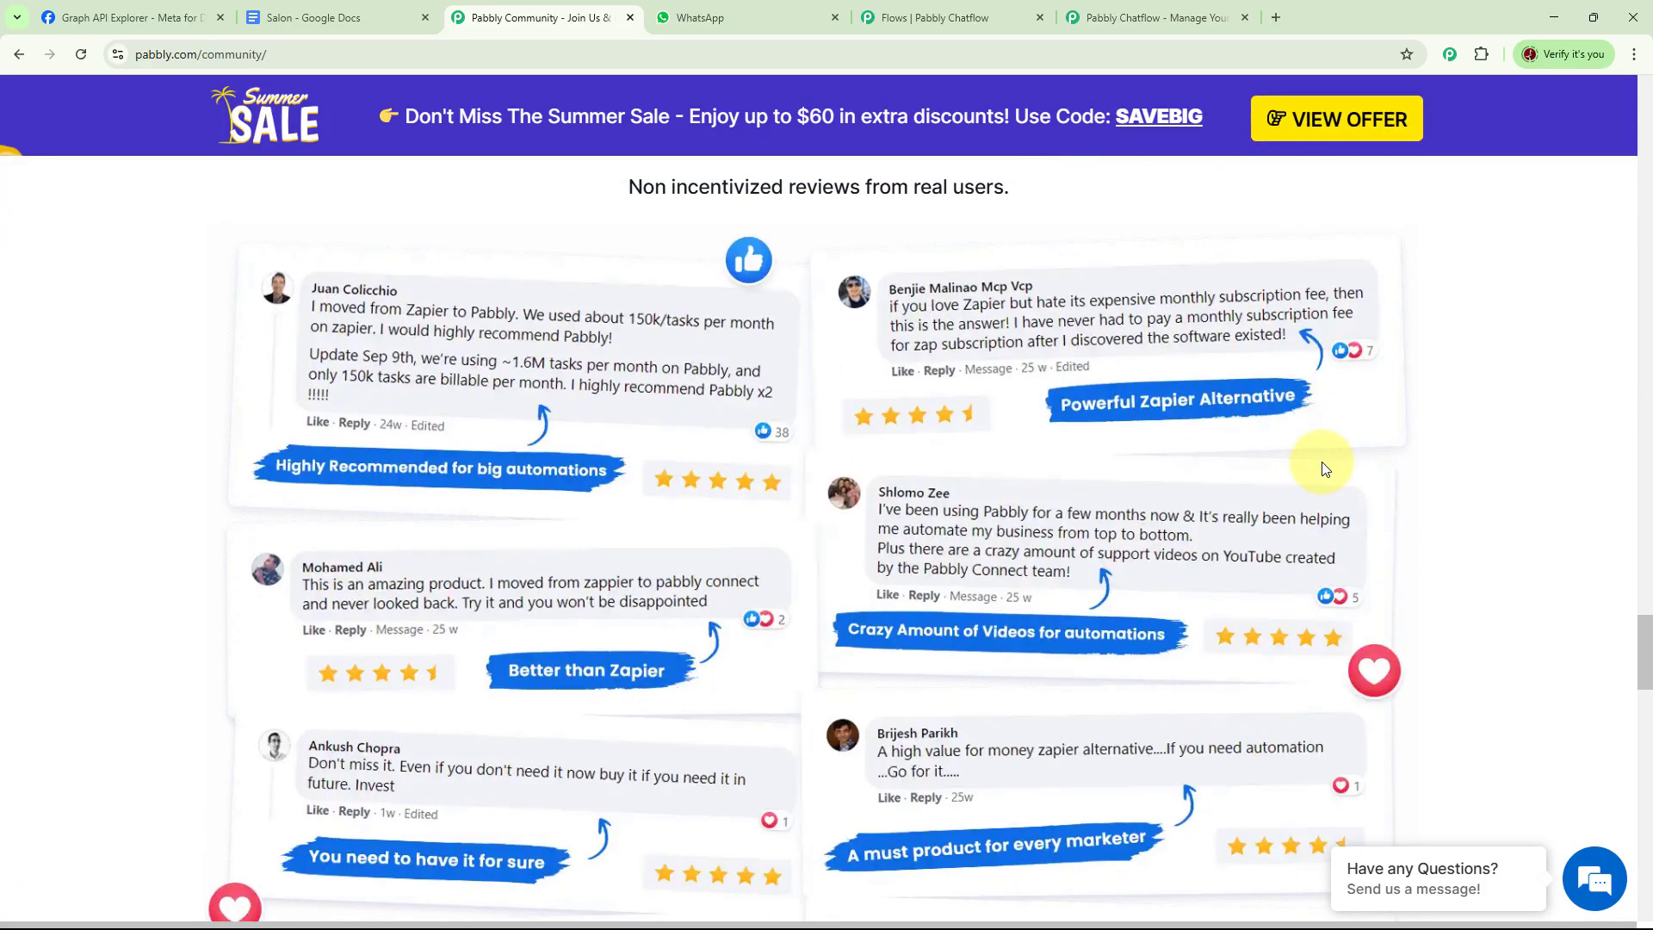
# Sign in from the Pabbly Chatflow site and open Pabbly Chatflow from the All Pabbly Apps page
pyautogui.click(1142, 14)
pyautogui.click(1312, 361)
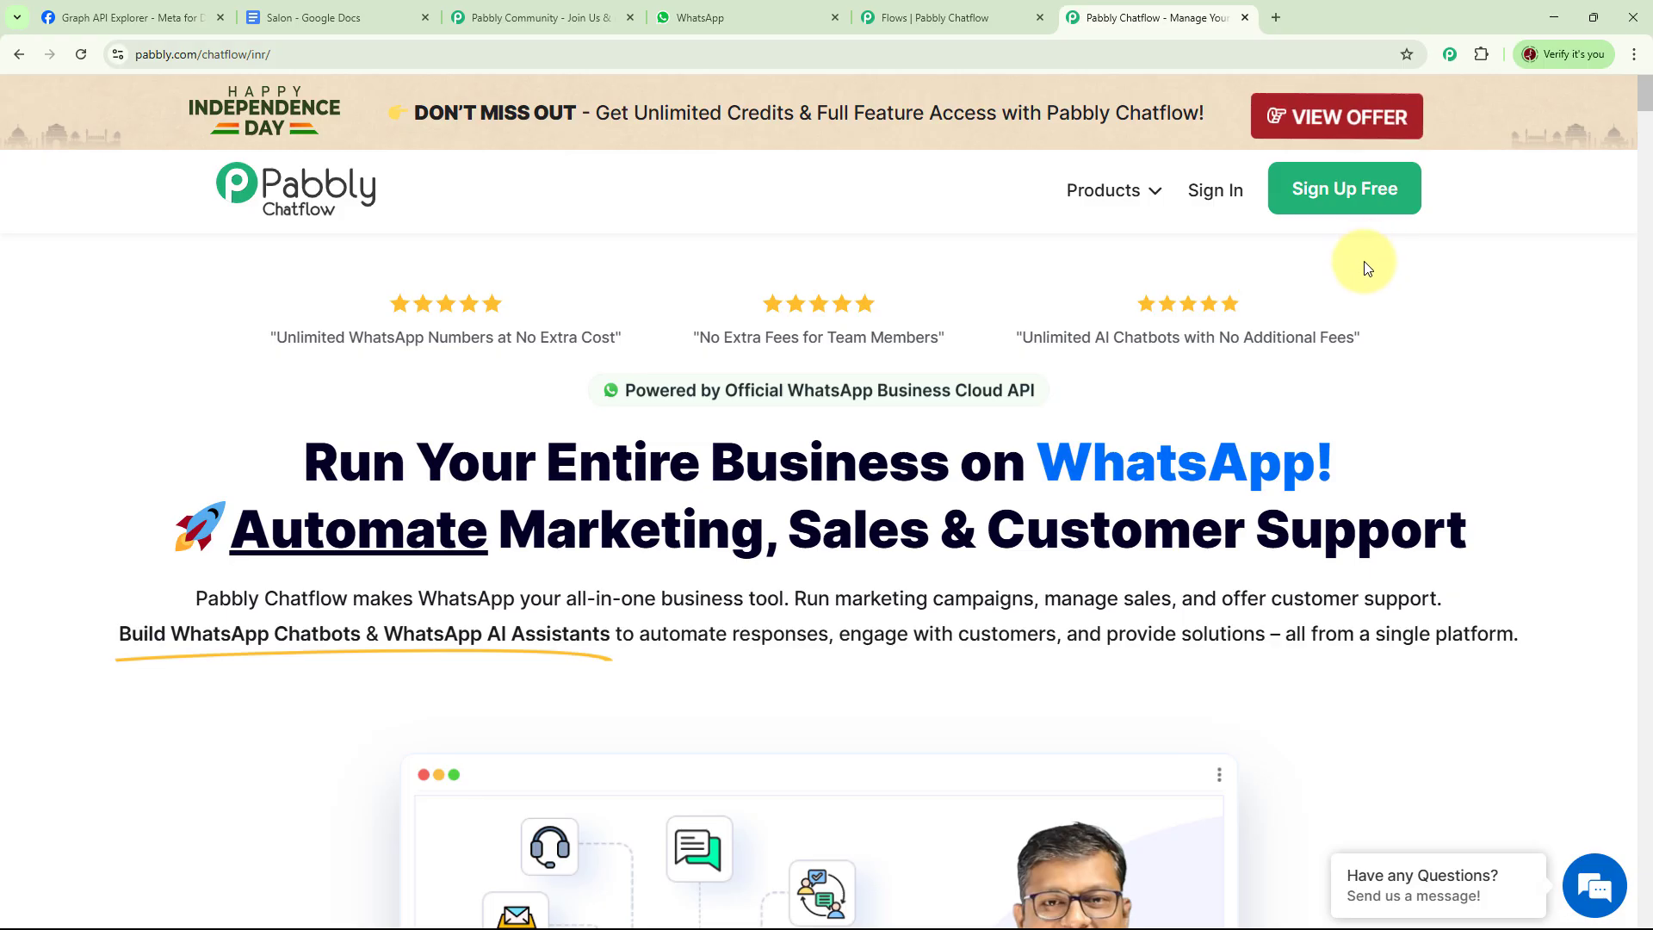
pyautogui.click(1210, 192)
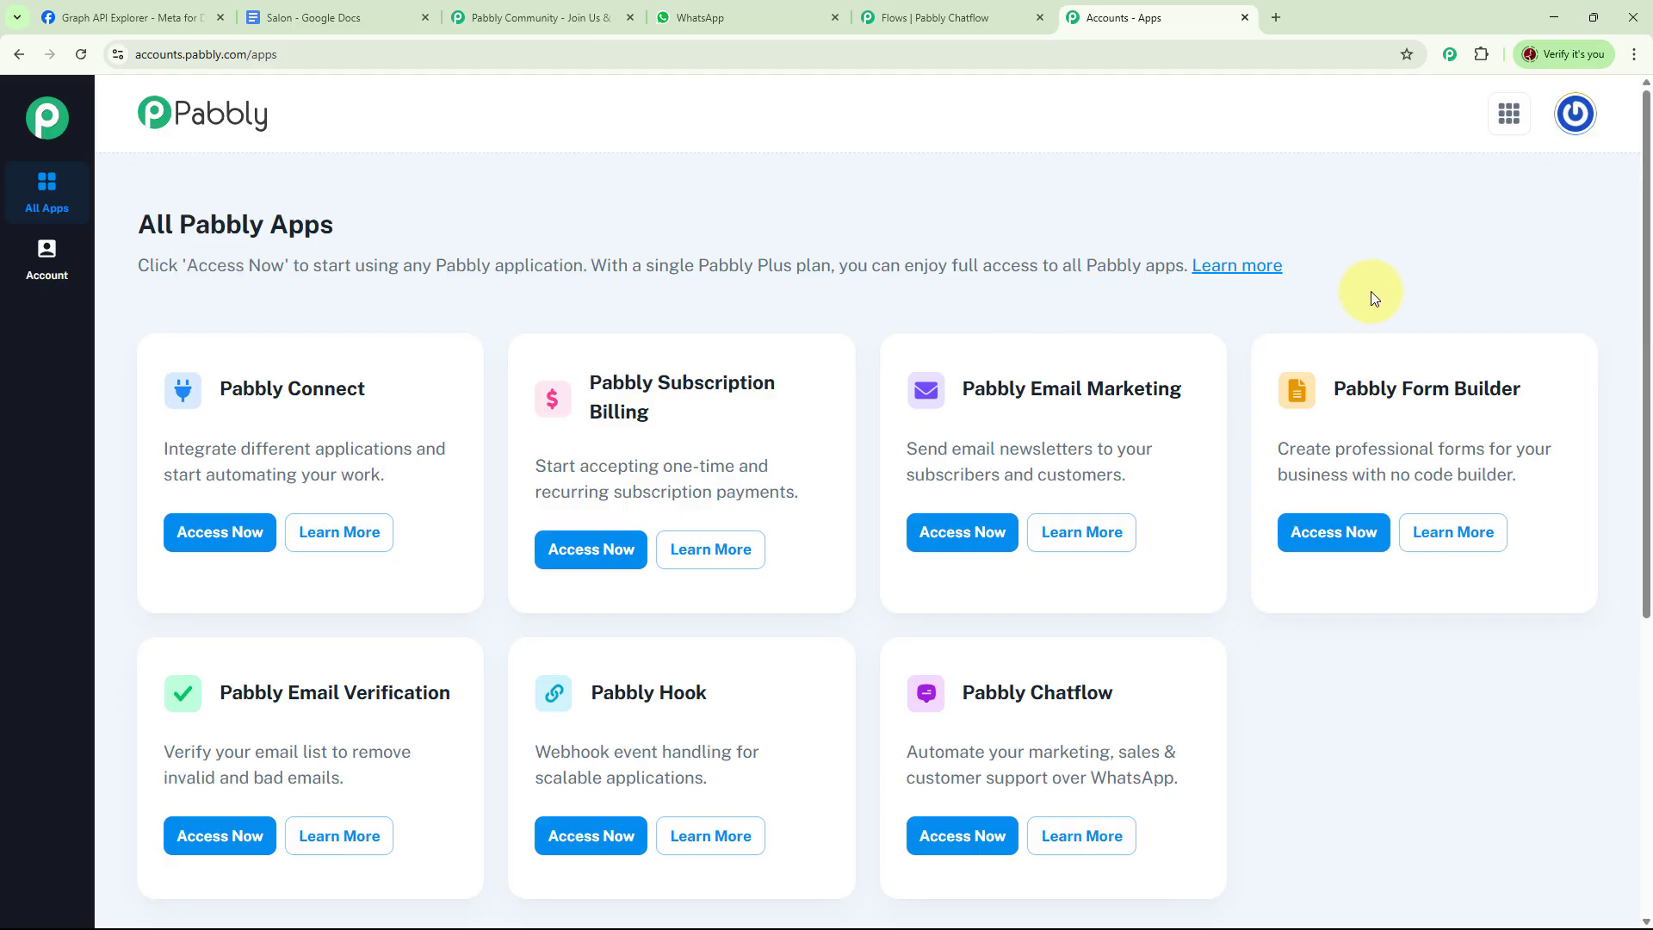
pyautogui.click(964, 836)
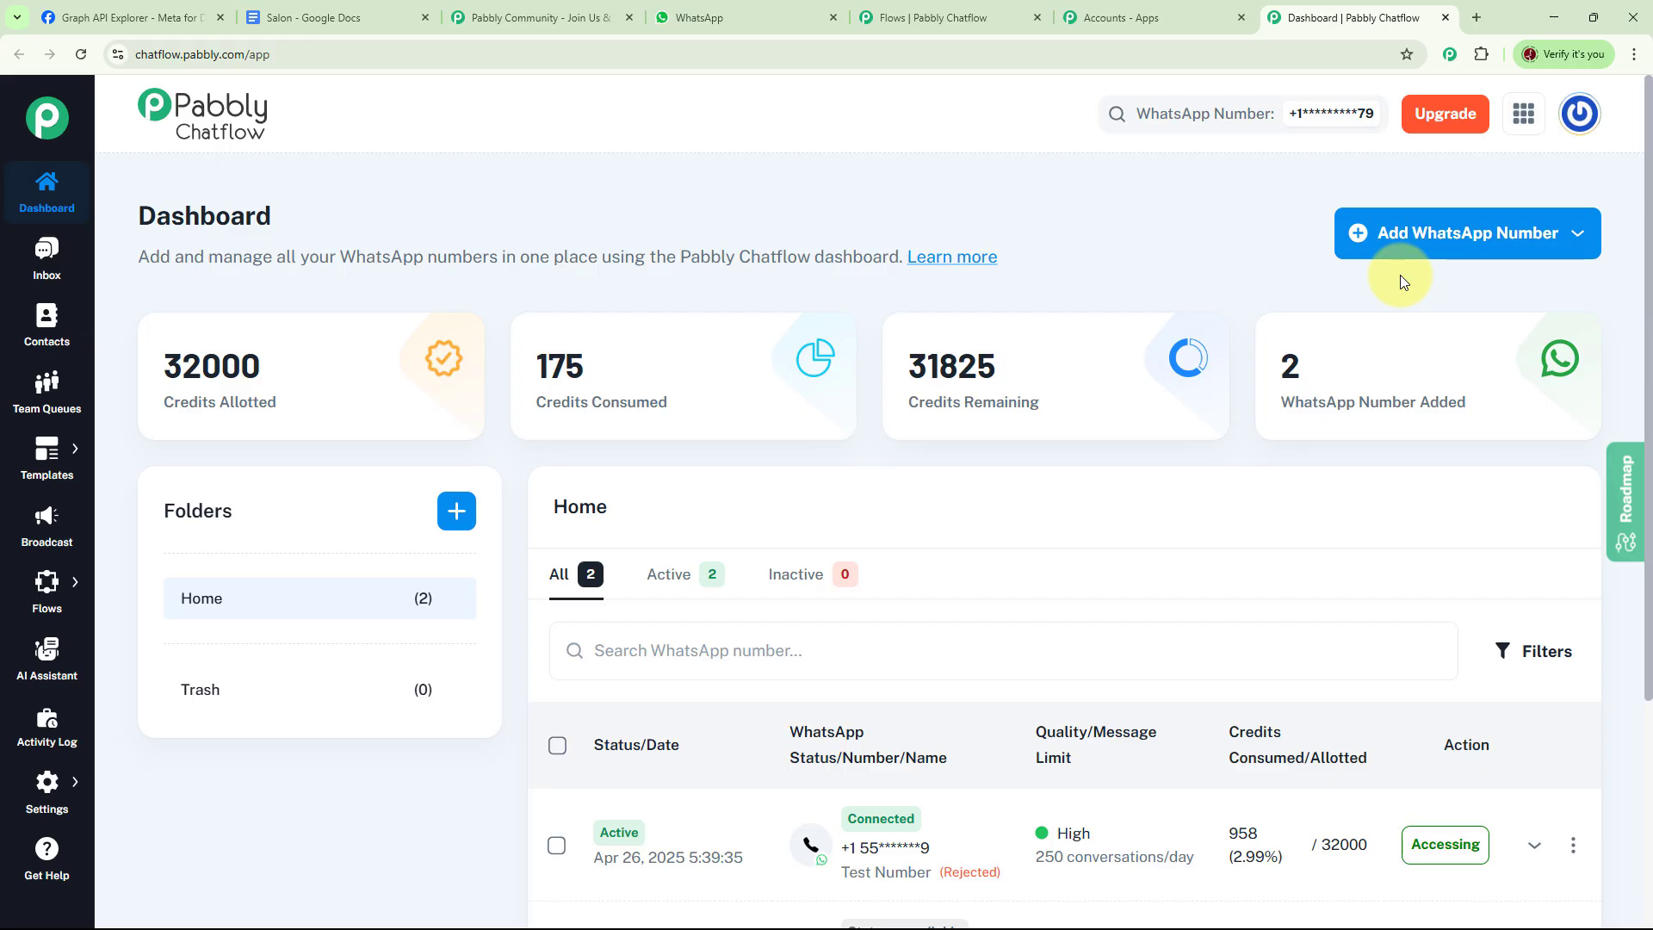
# Review the Add WhatsApp Number options and the list of added WhatsApp numbers on the dashboard
pyautogui.click(1532, 248)
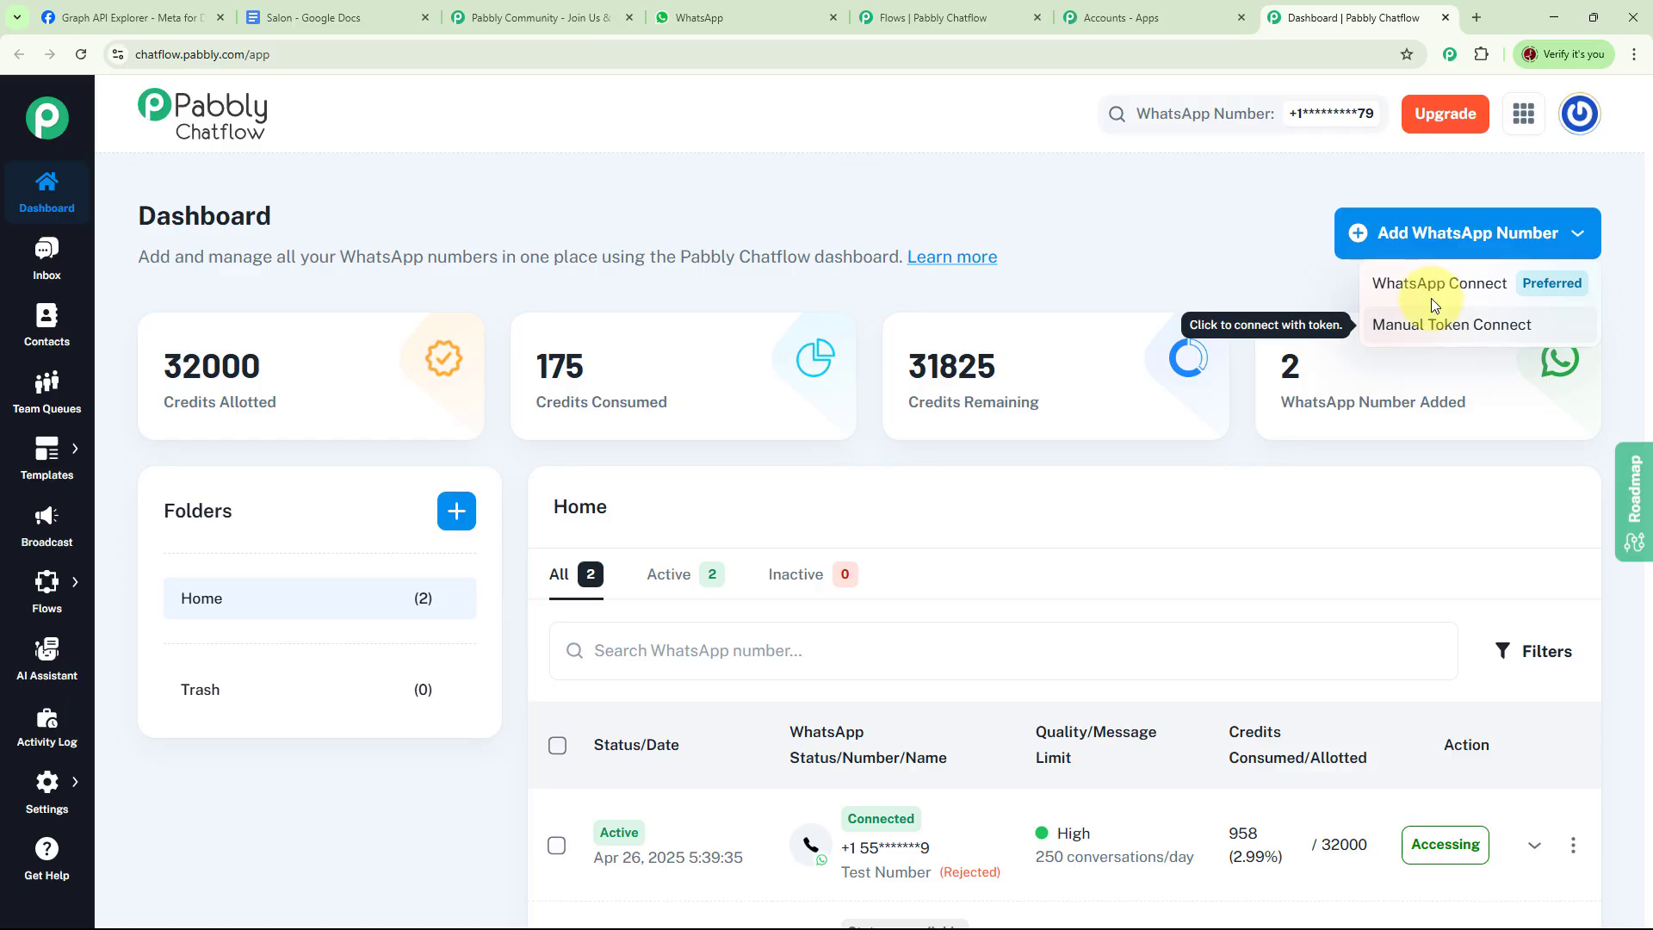
pyautogui.click(1221, 265)
pyautogui.scroll(-3, 1310, 462)
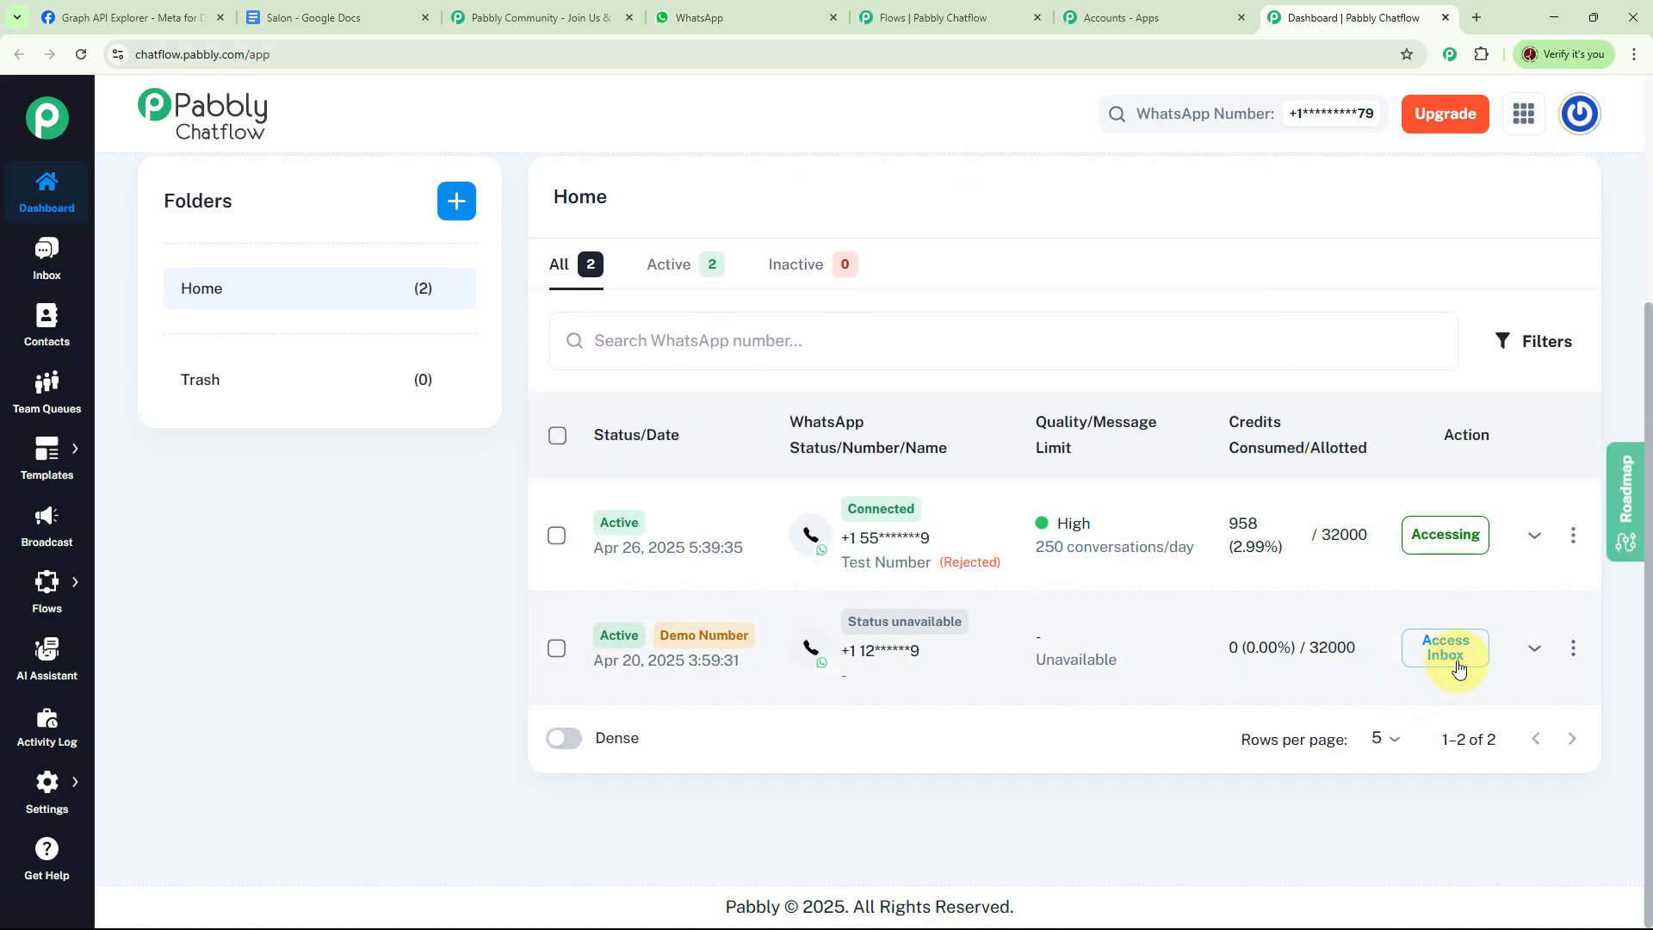
pyautogui.scroll(3, 1142, 452)
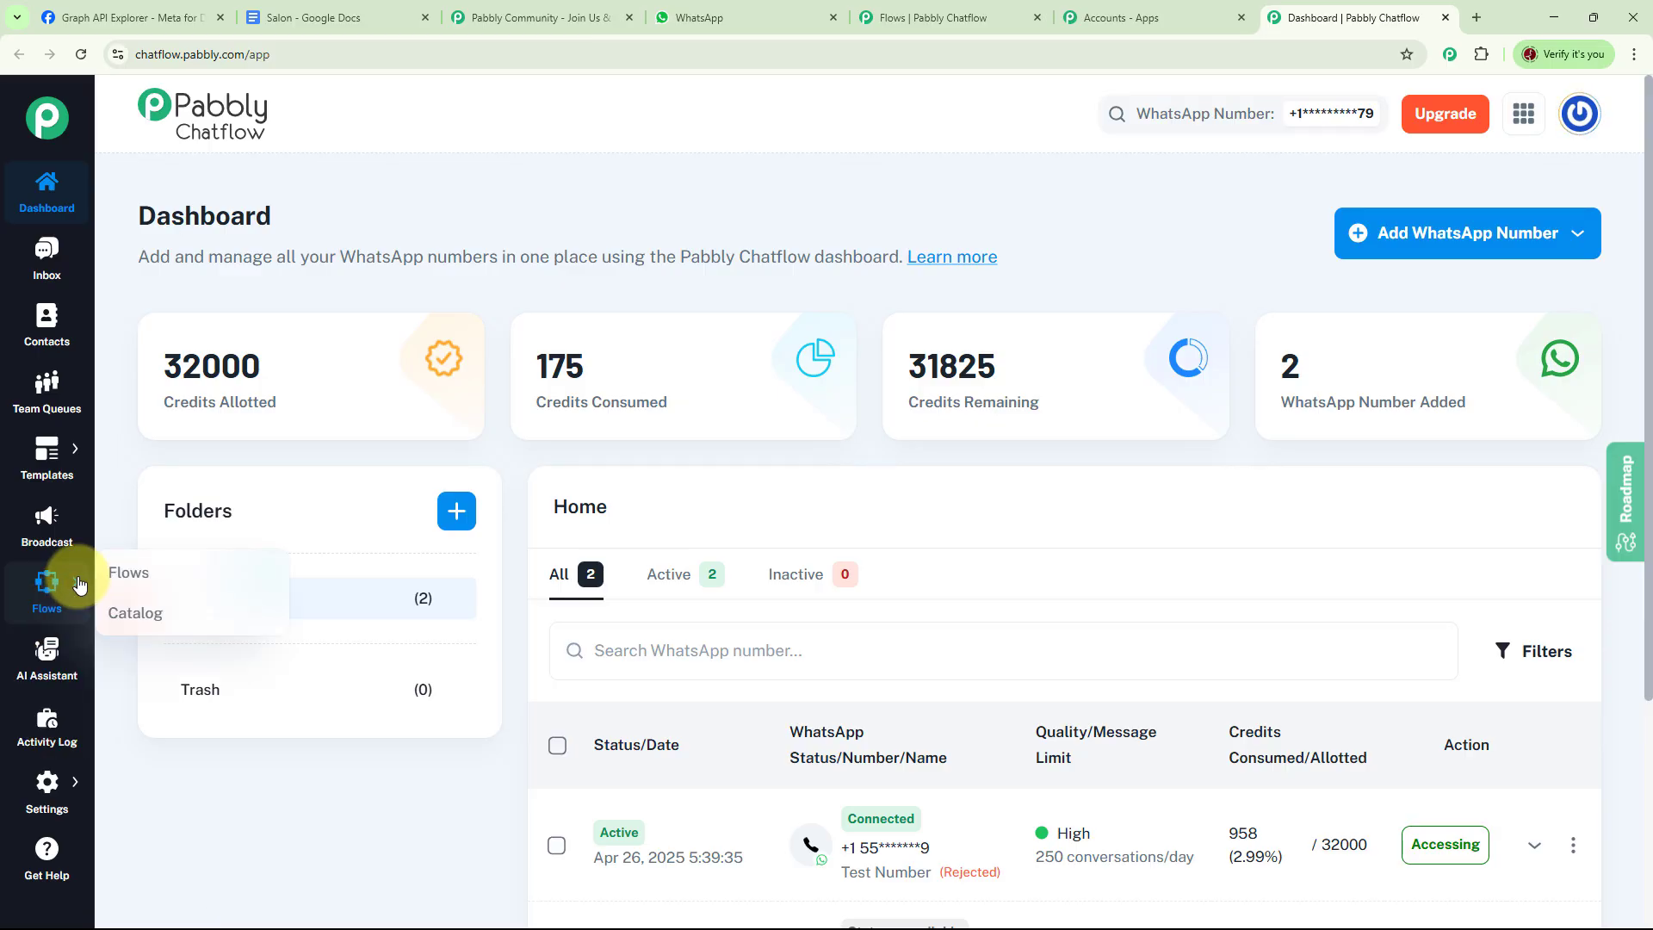
# Open the Flows list and locate the salon appointment scheduling flow
pyautogui.click(133, 572)
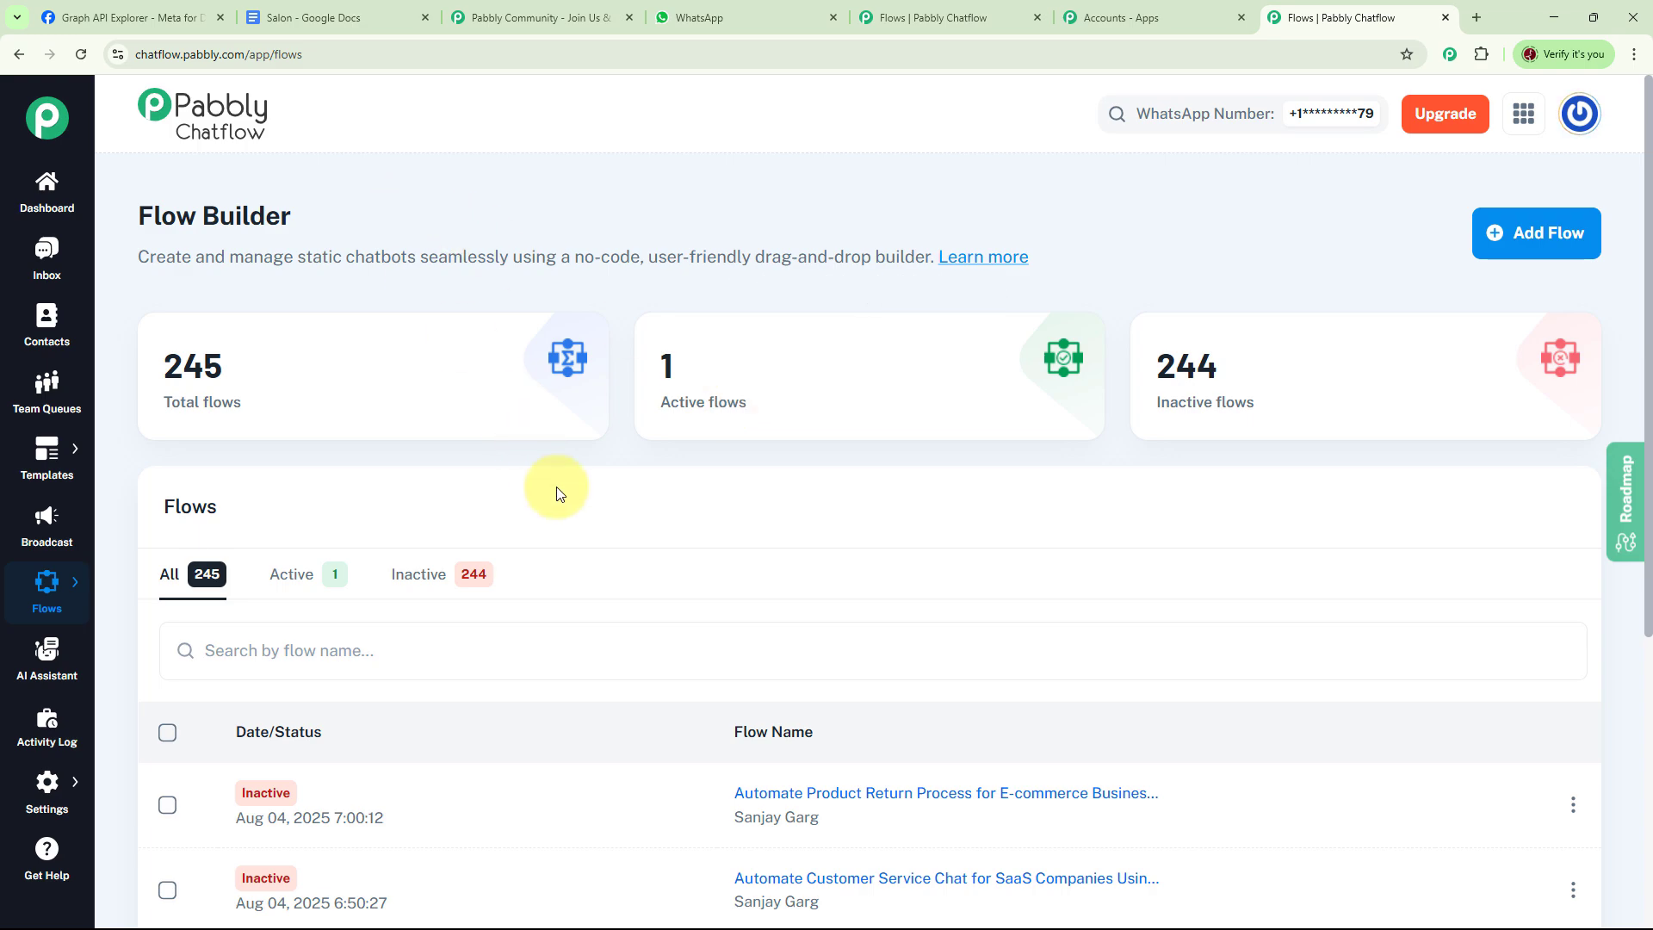
pyautogui.moveTo(257, 422)
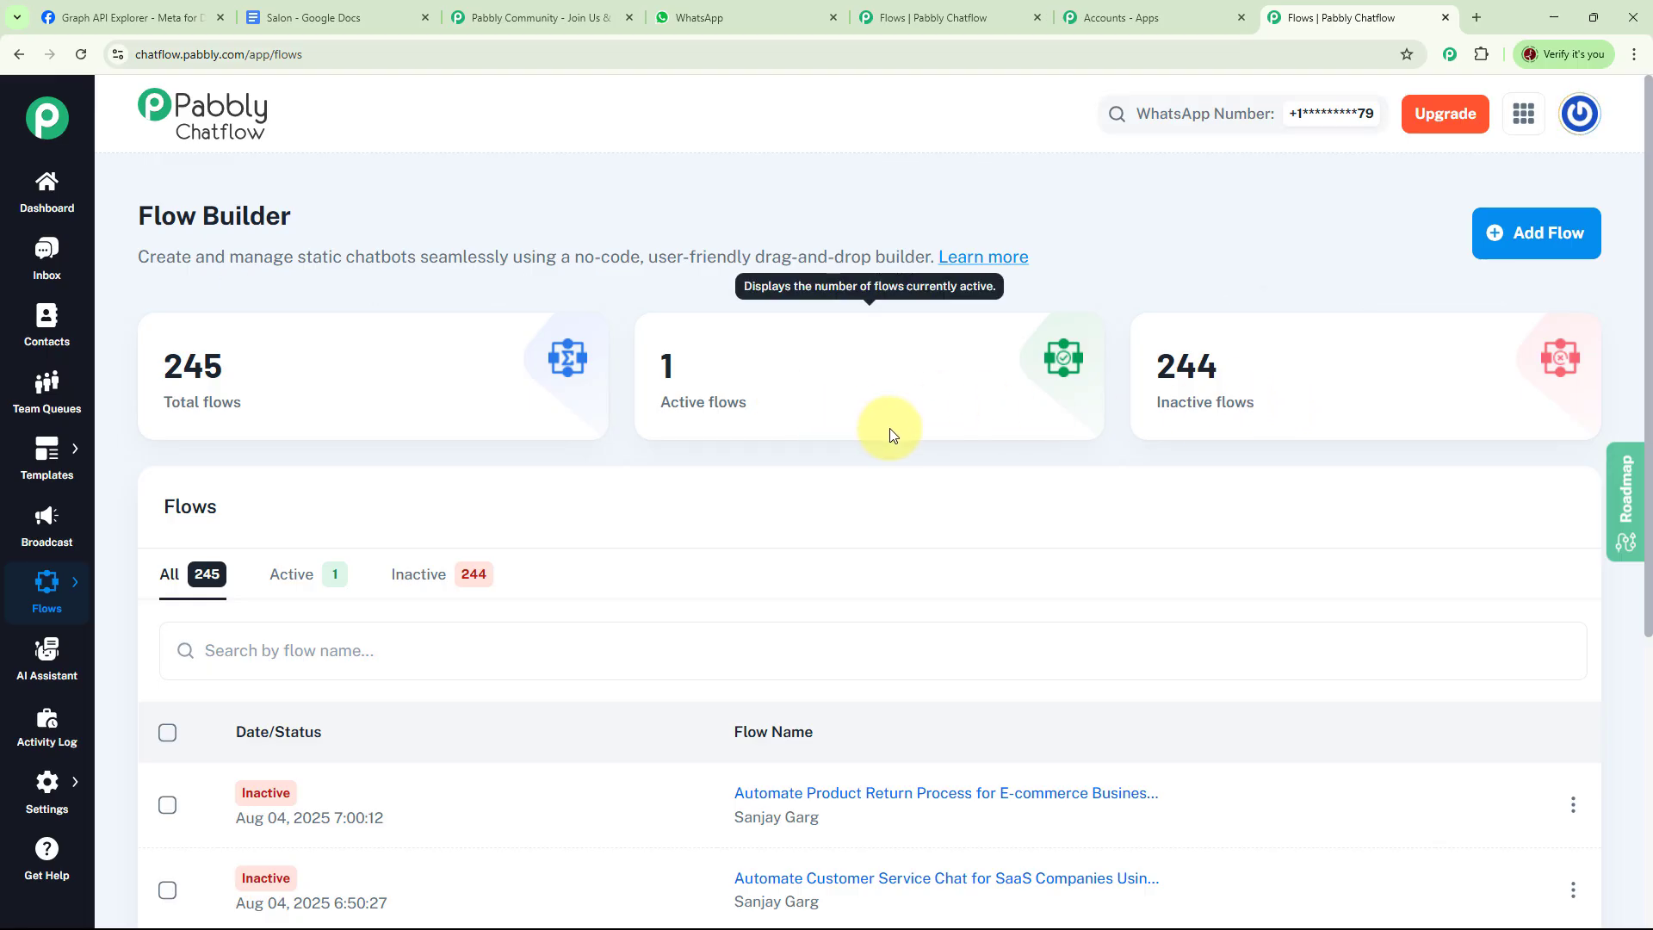
pyautogui.scroll(-5, 1082, 432)
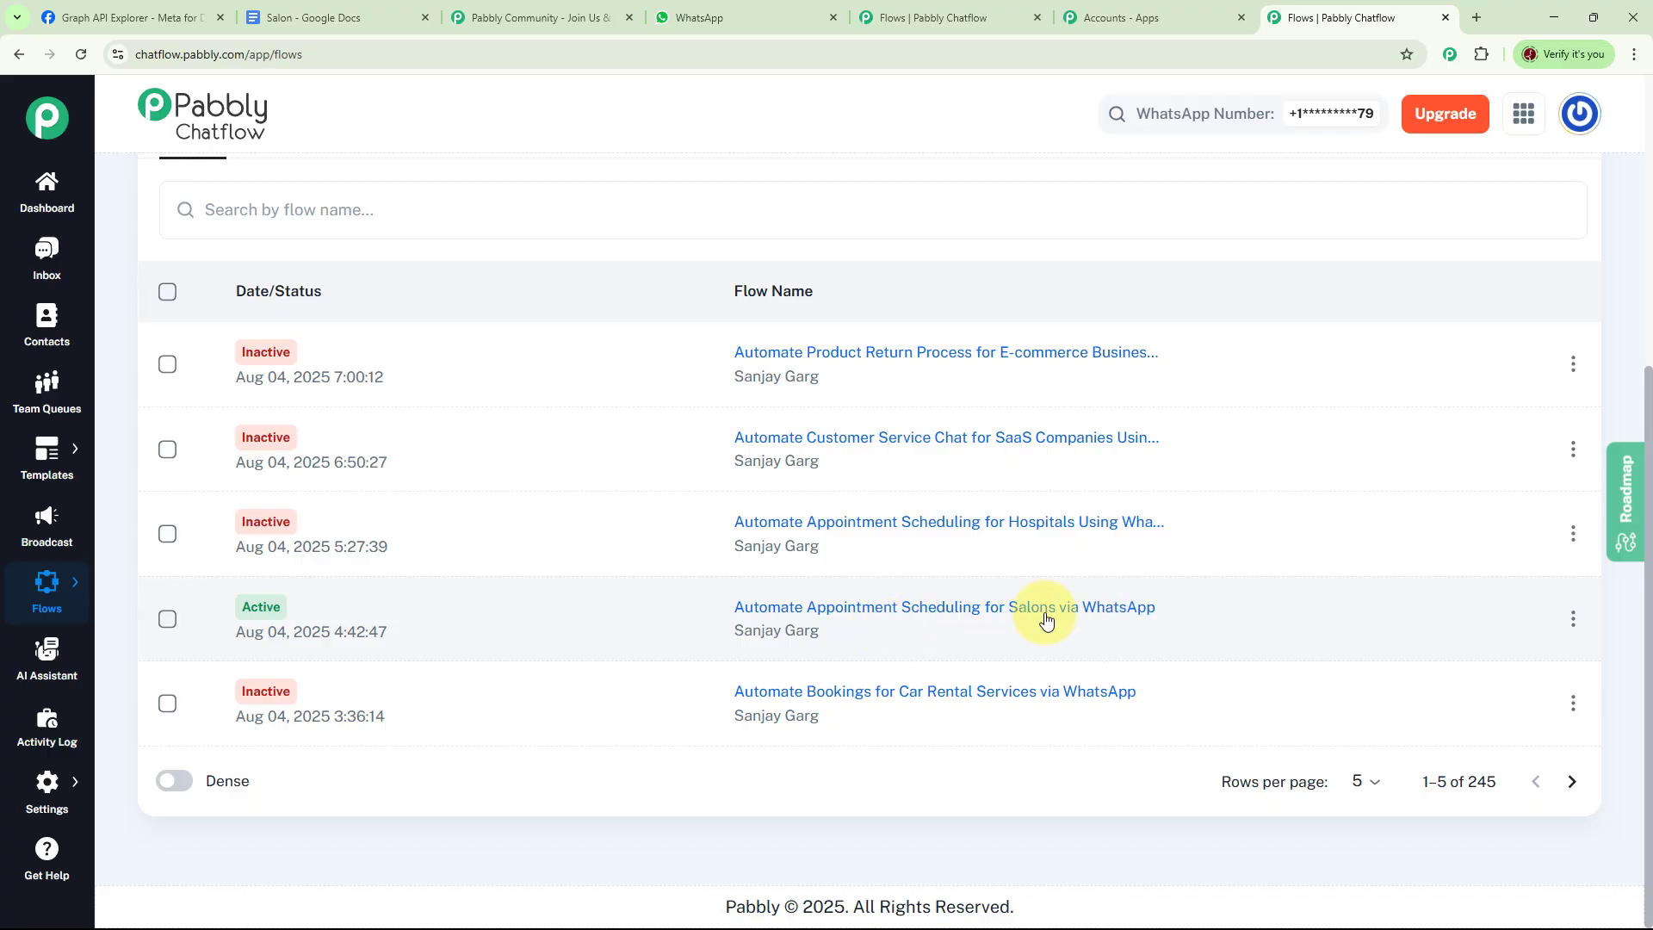
# Deactivate the existing Automate Appointment Scheduling for Salons via WhatsApp flow
pyautogui.click(1573, 619)
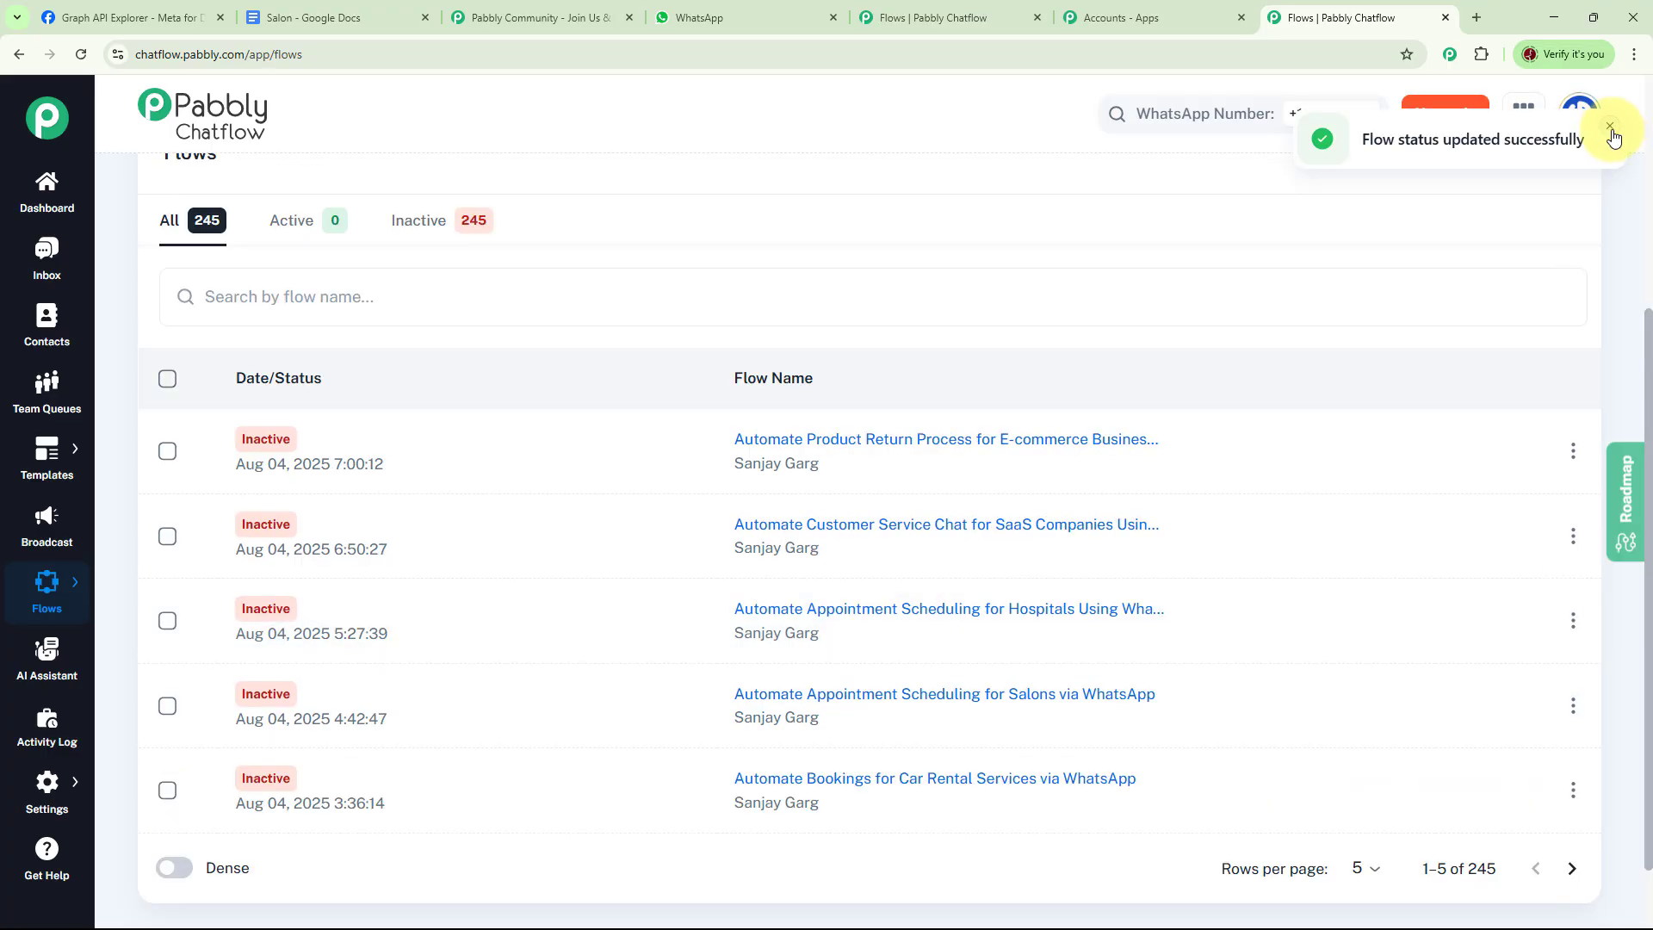
pyautogui.click(1610, 129)
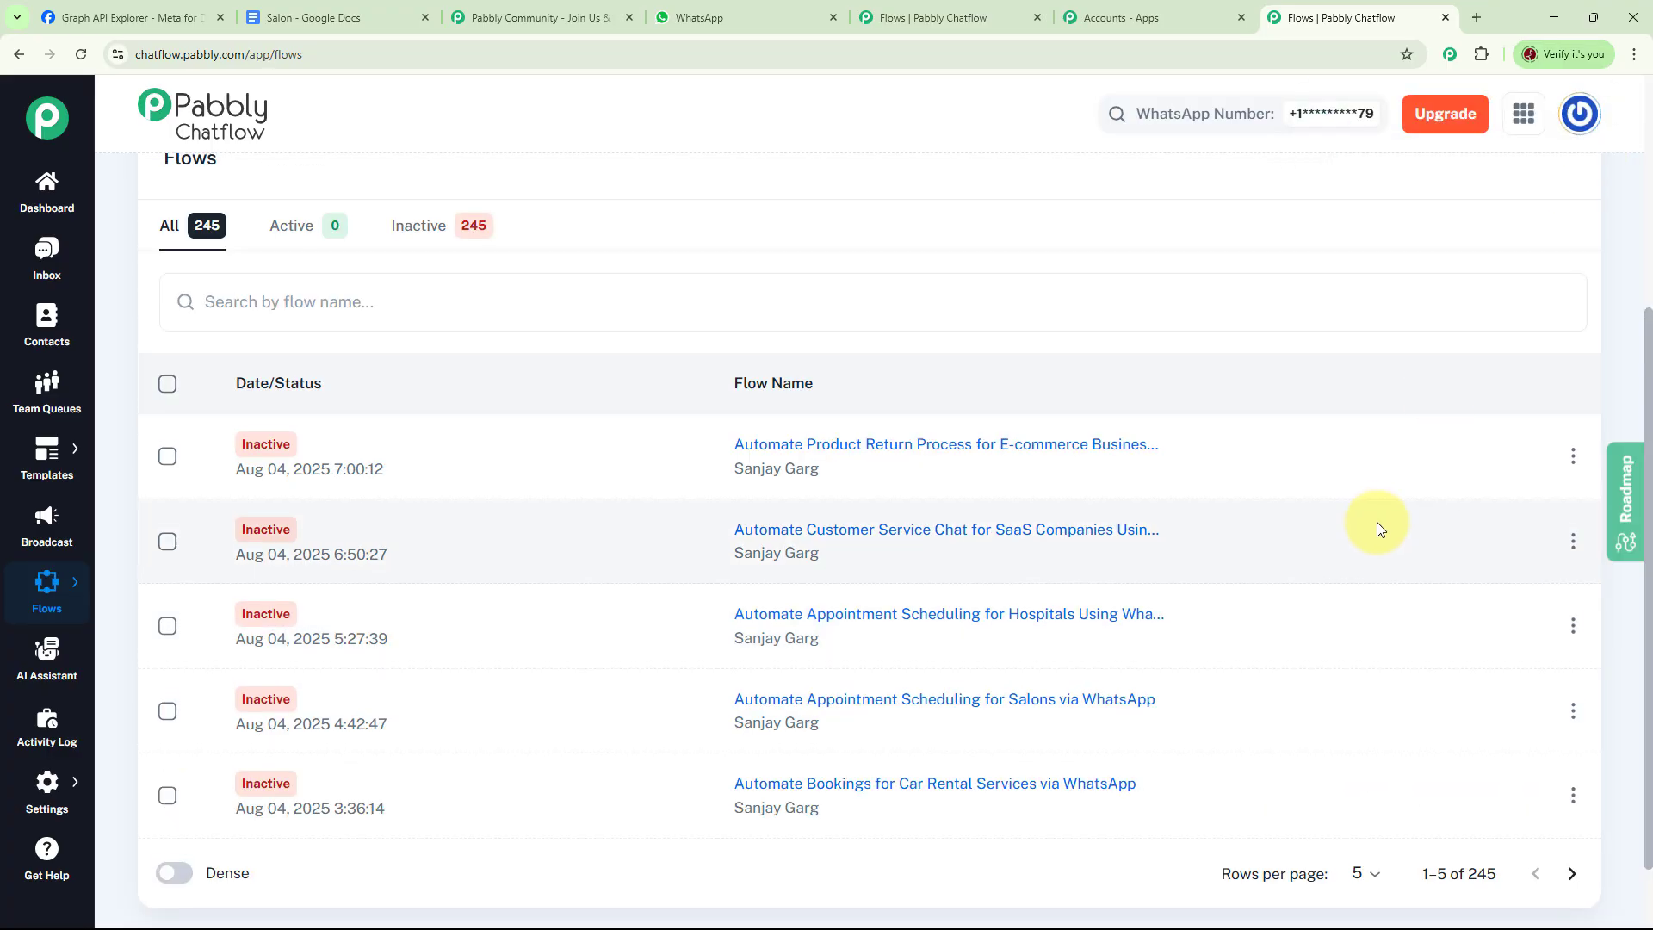
# Create a new flow named Automate Appointment Scheduling for Salons with trigger keywords Book Appointment, Salon Treatment and Schedule
pyautogui.scroll(4, 1377, 522)
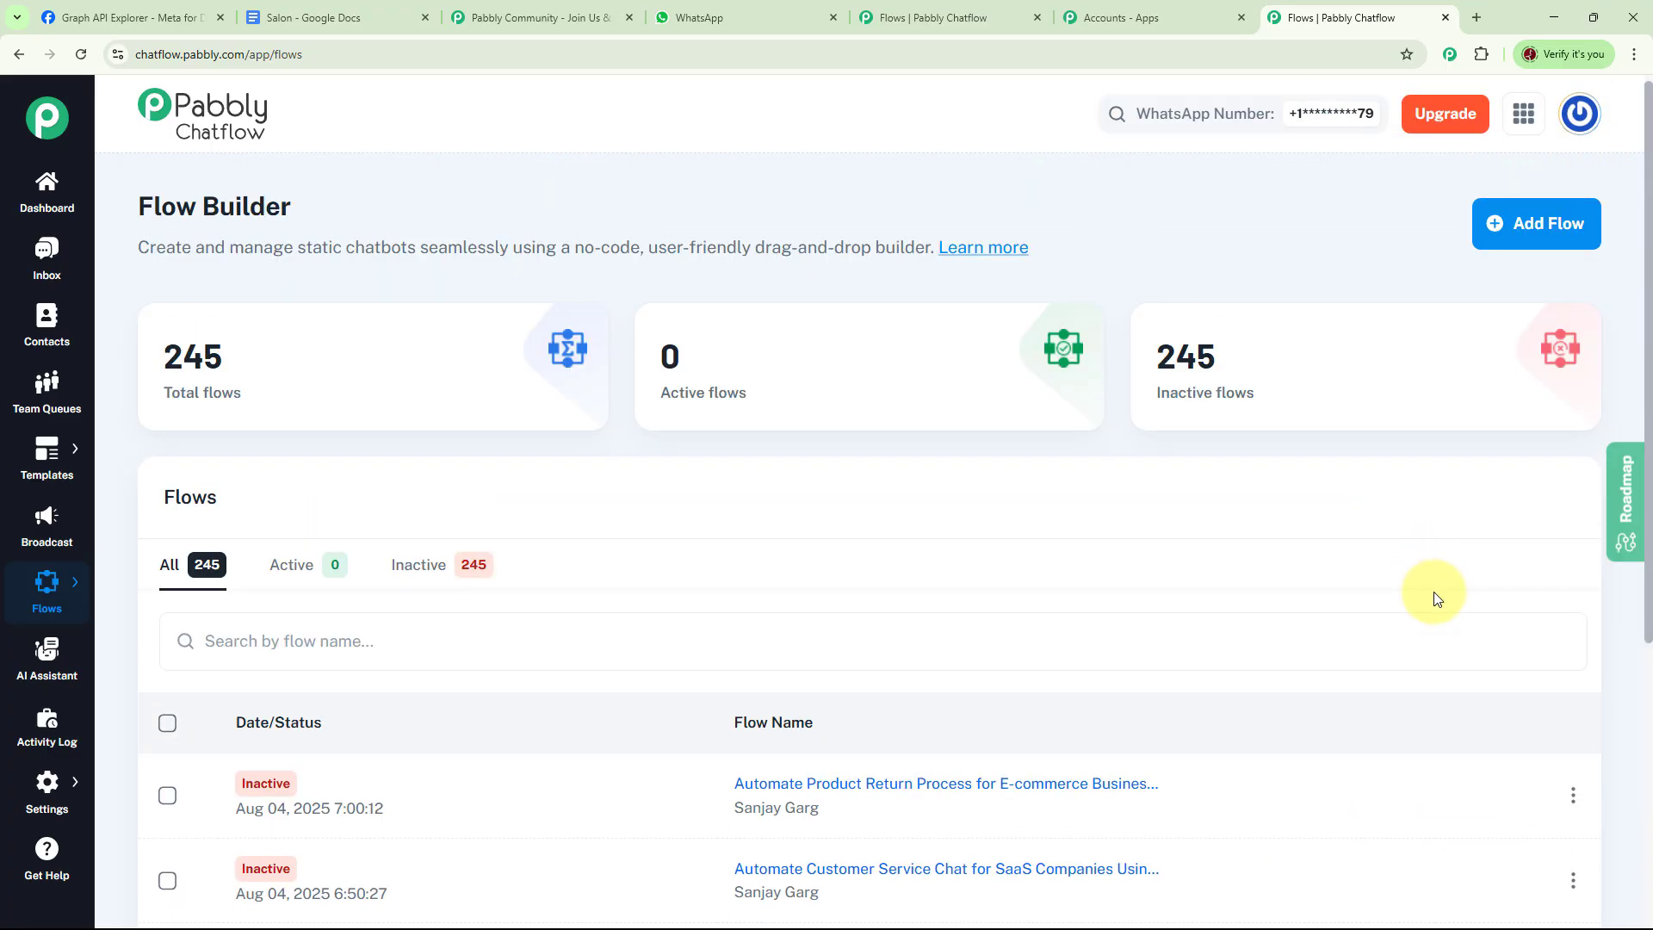
pyautogui.click(1539, 247)
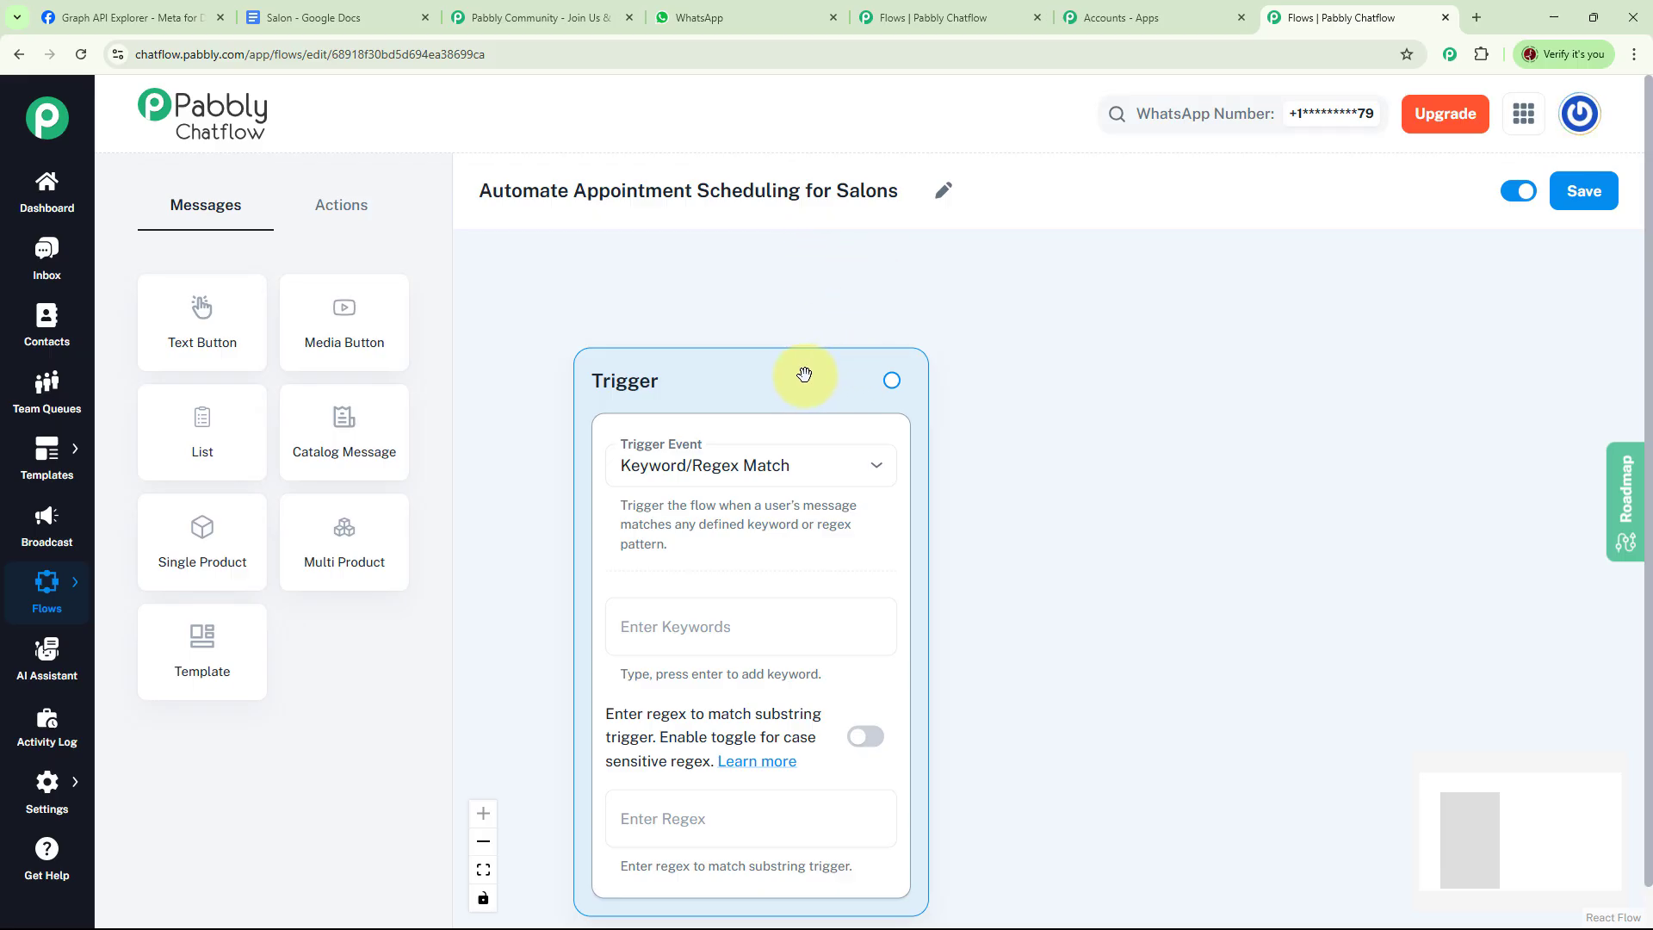
pyautogui.moveTo(806, 368); pyautogui.dragTo(751, 294)
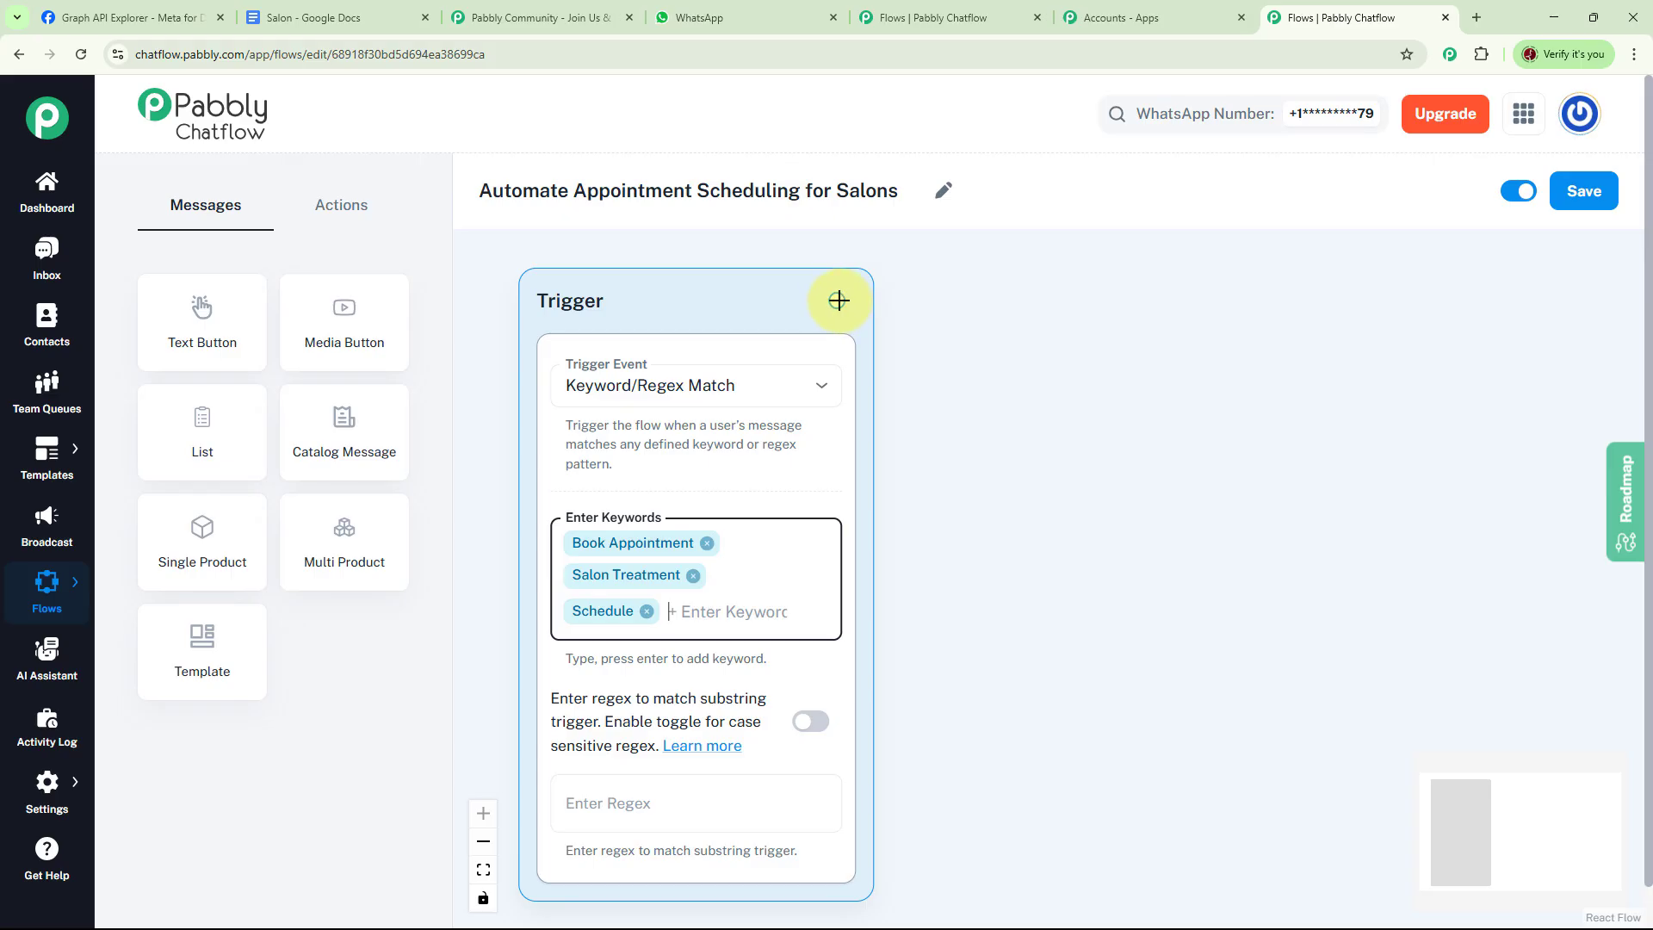
# Connect a Text Button node to the trigger and paste the Future Glow Salon welcome message into it
pyautogui.moveTo(839, 300); pyautogui.dragTo(1032, 301)
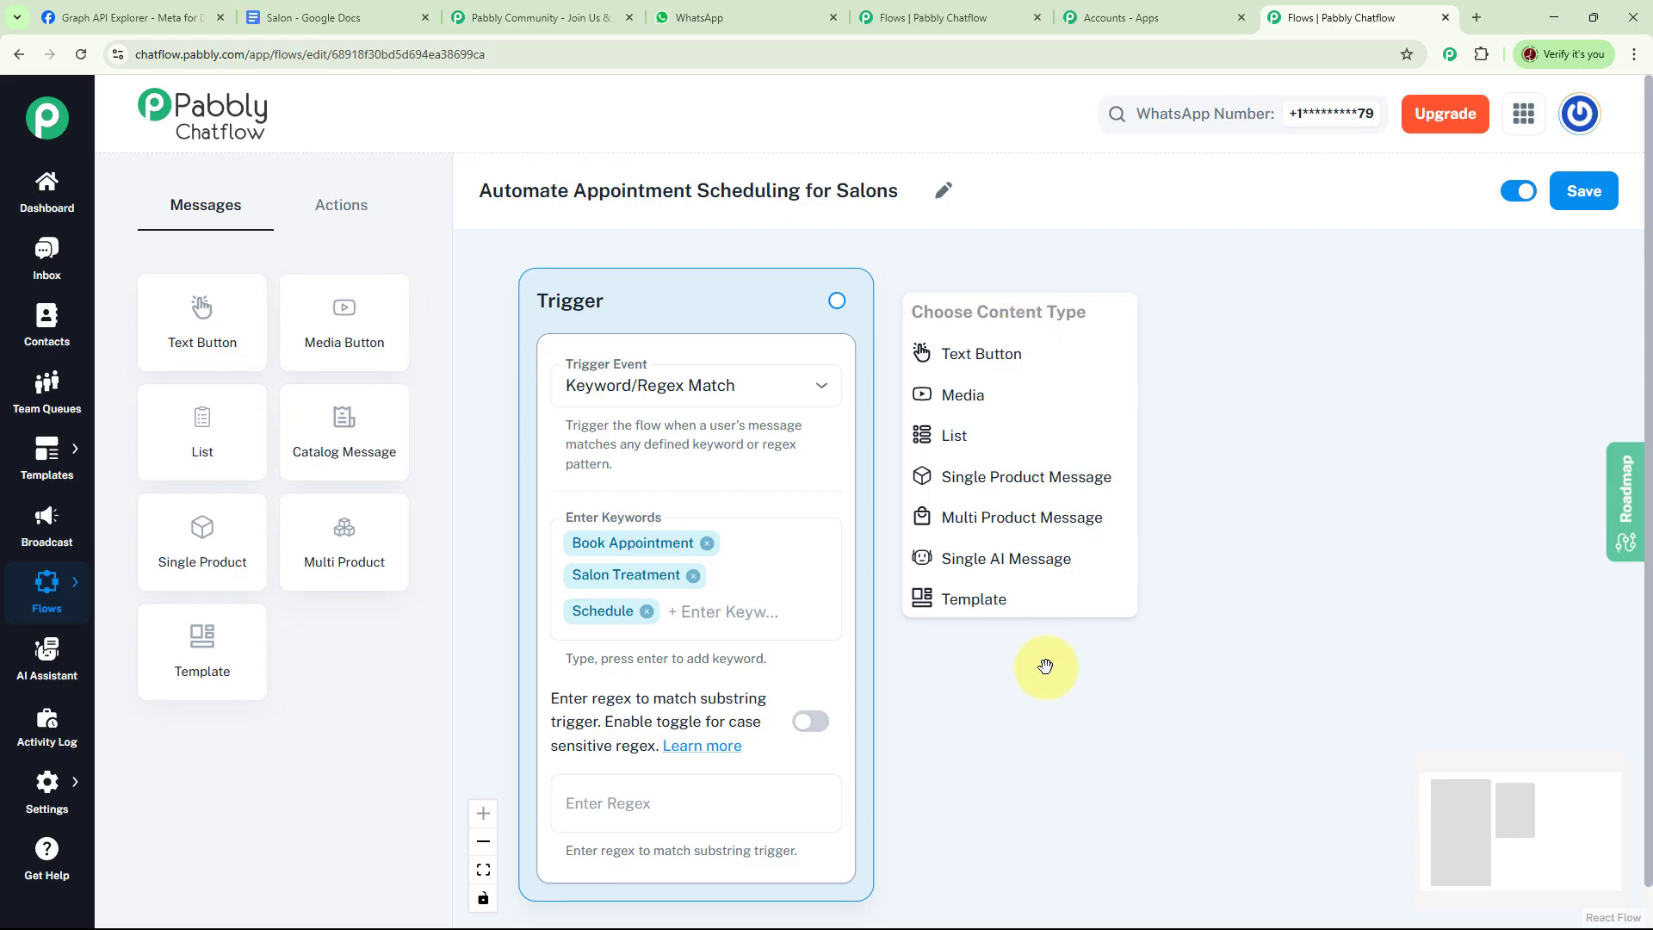
pyautogui.click(1005, 353)
pyautogui.click(1088, 410)
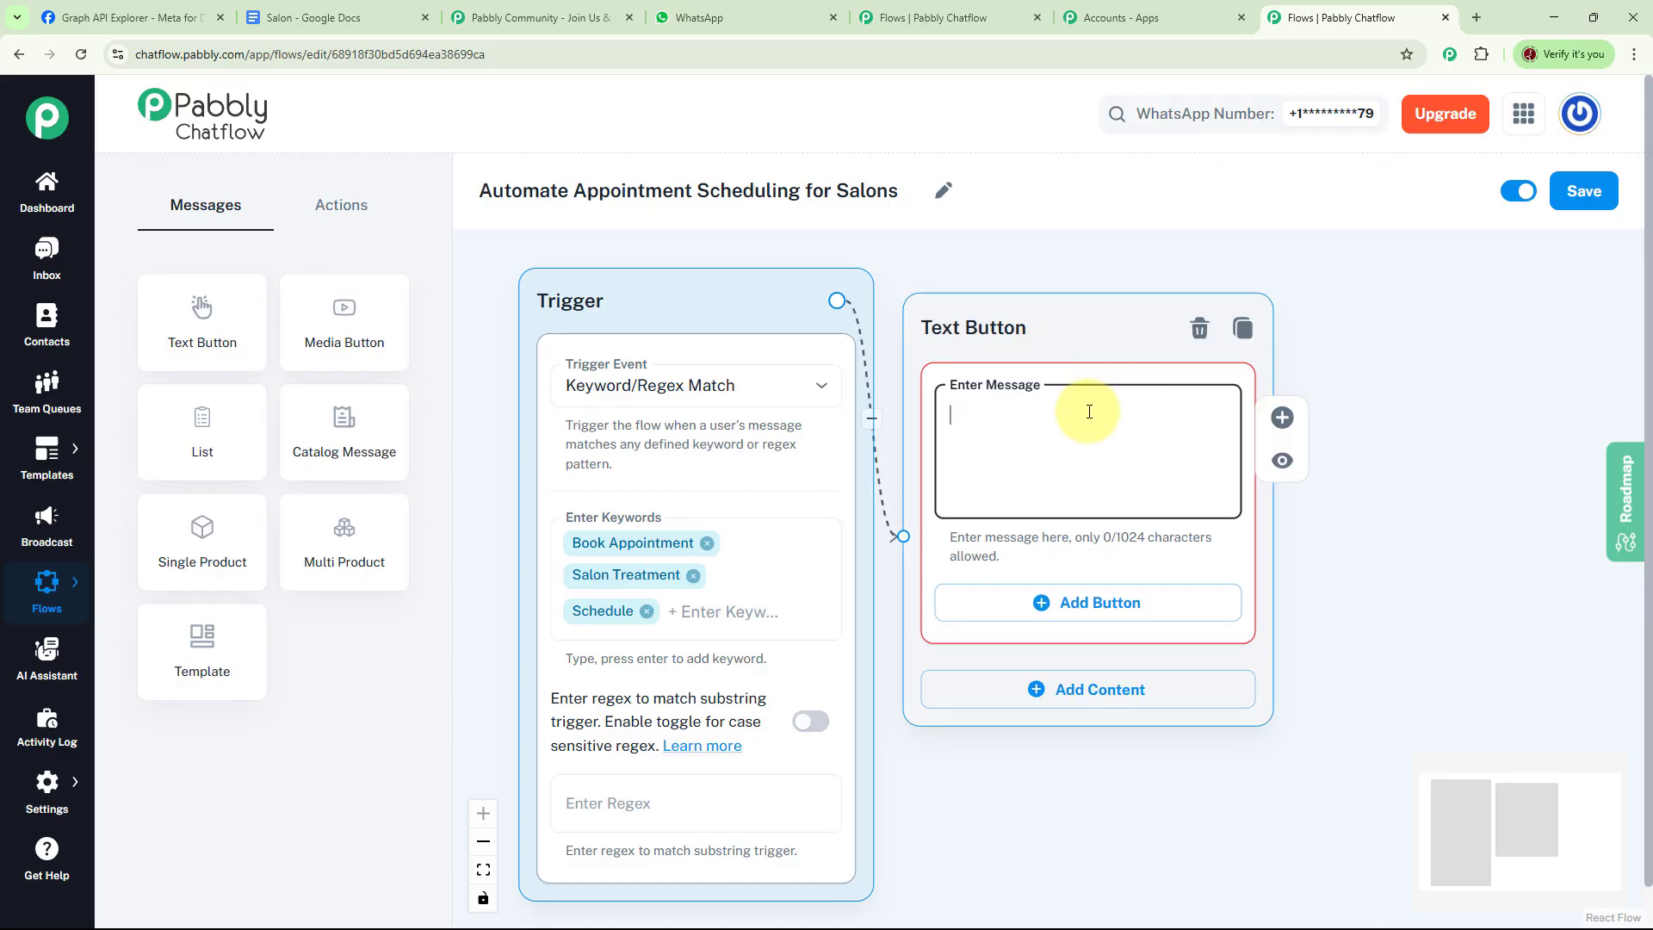
pyautogui.hotkey('ctrl', 'v')
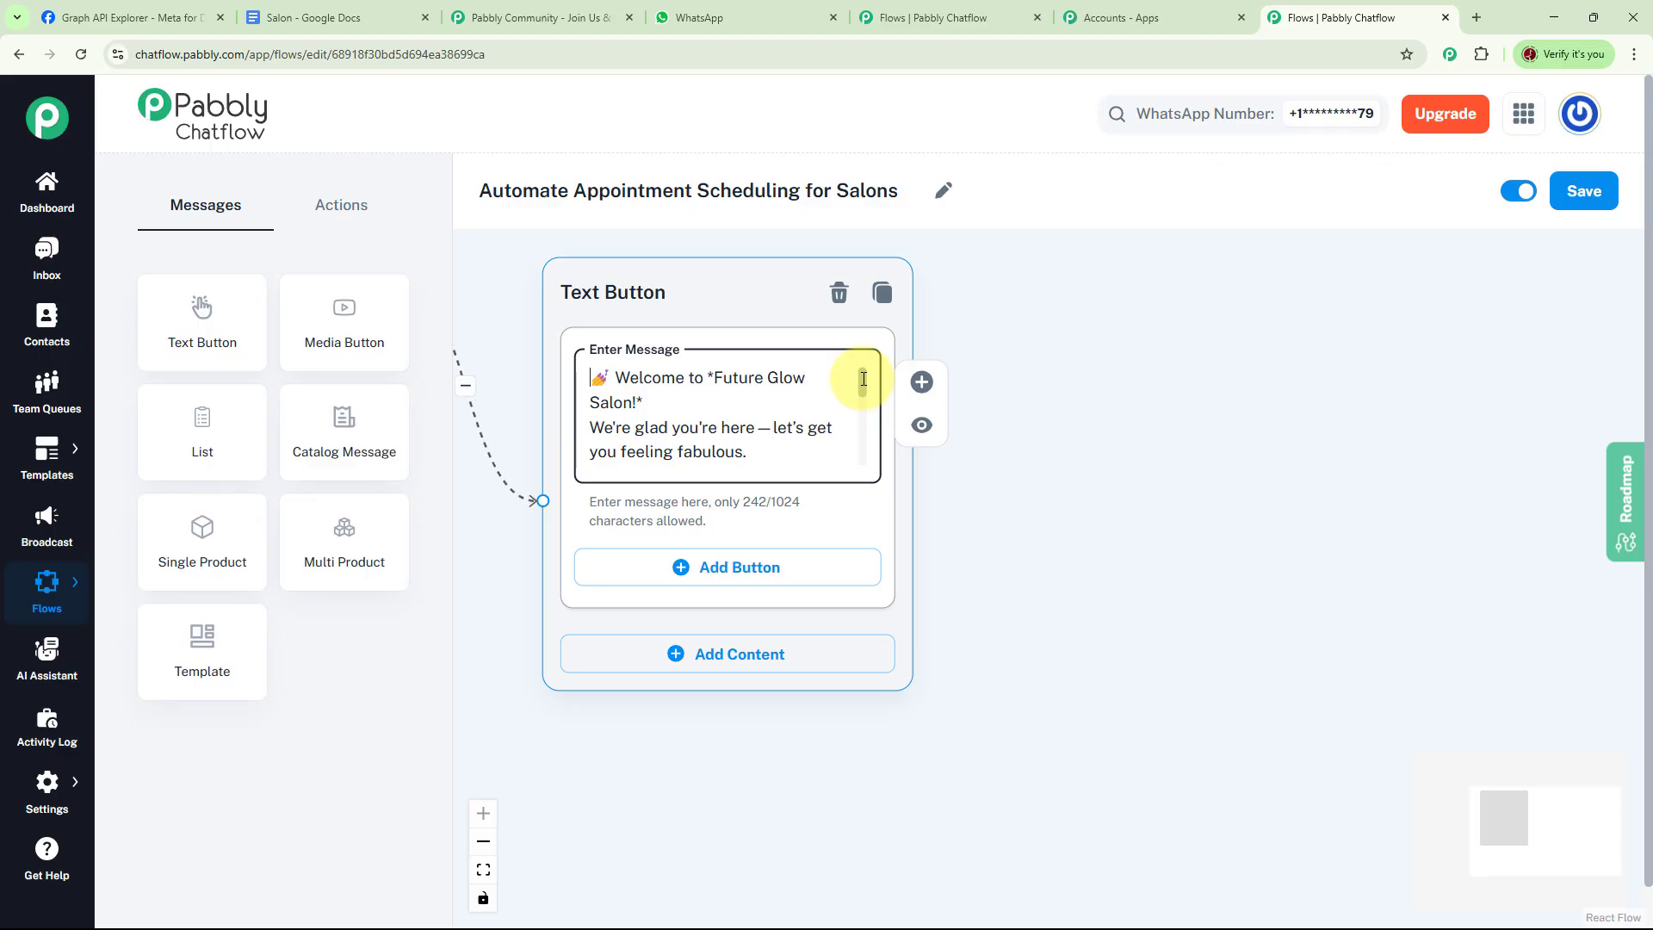
# Add Haircut, Manicure and Facial buttons to the welcome message node
pyautogui.scroll(-1, 870, 382)
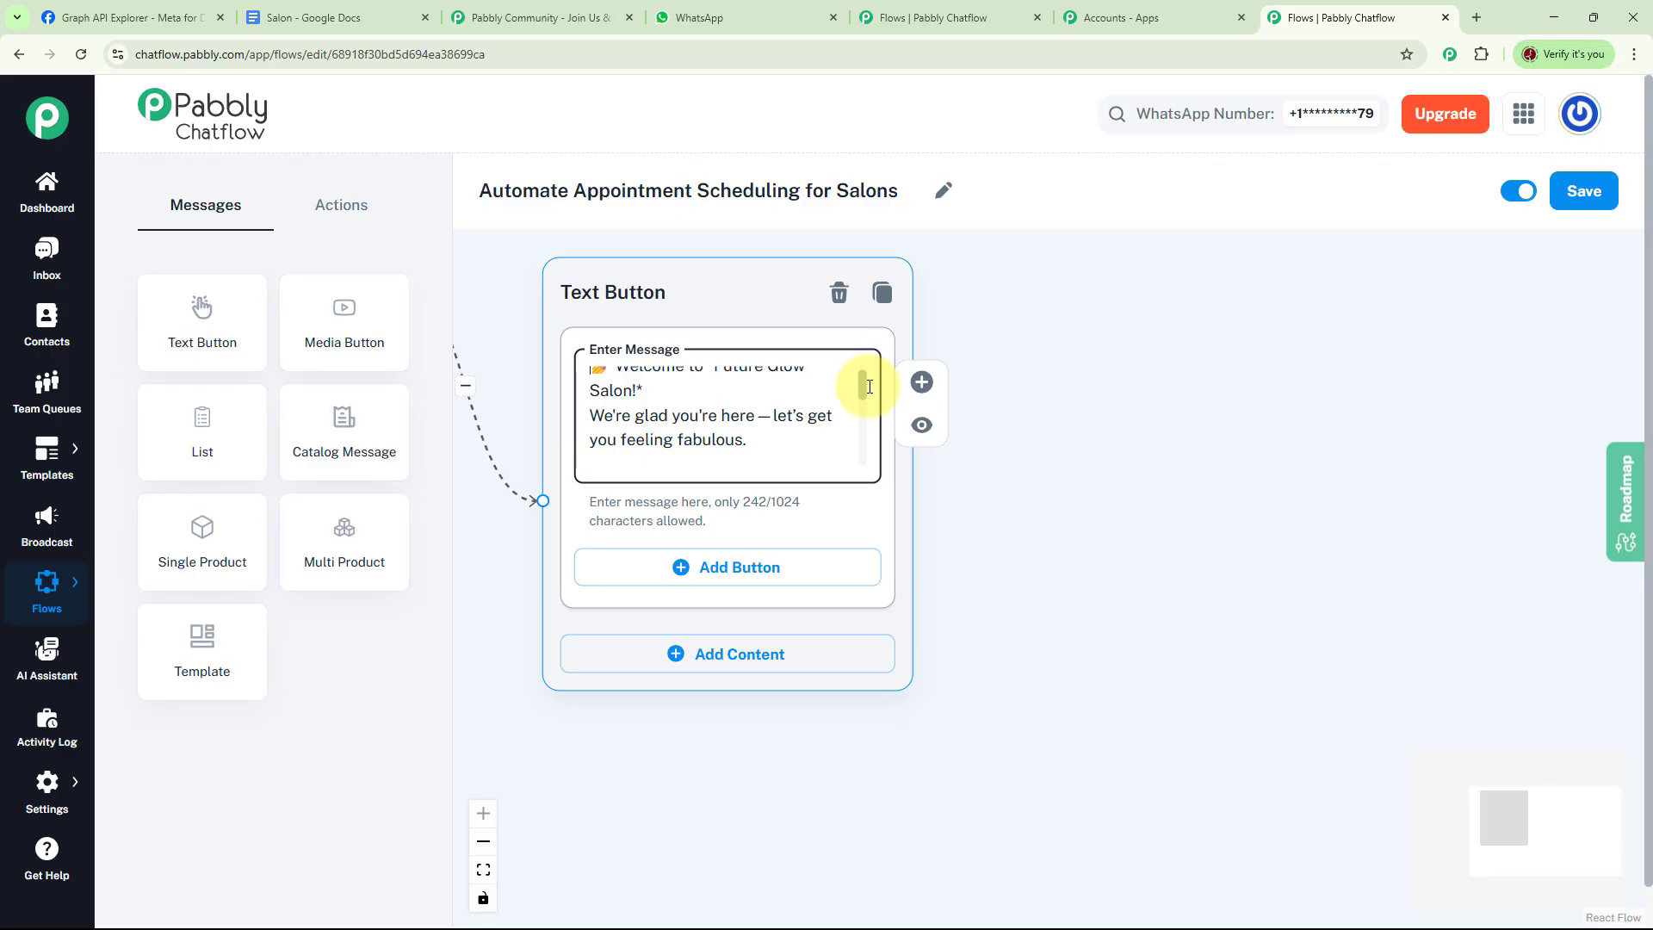
pyautogui.moveTo(870, 386); pyautogui.dragTo(870, 452)
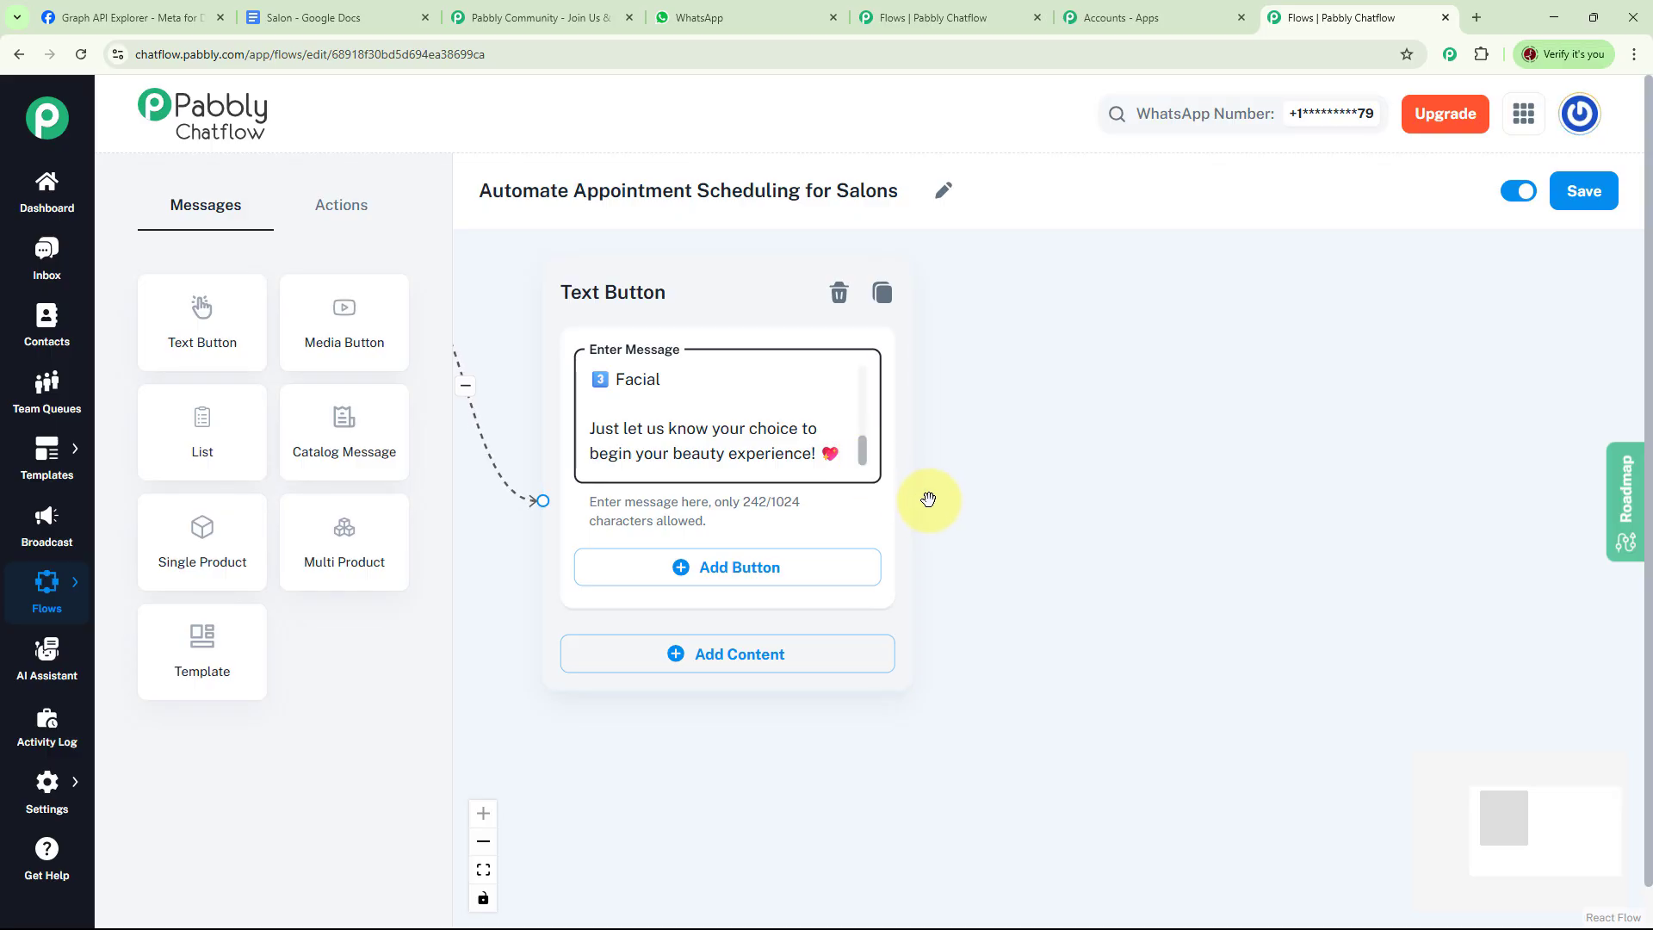
pyautogui.click(689, 569)
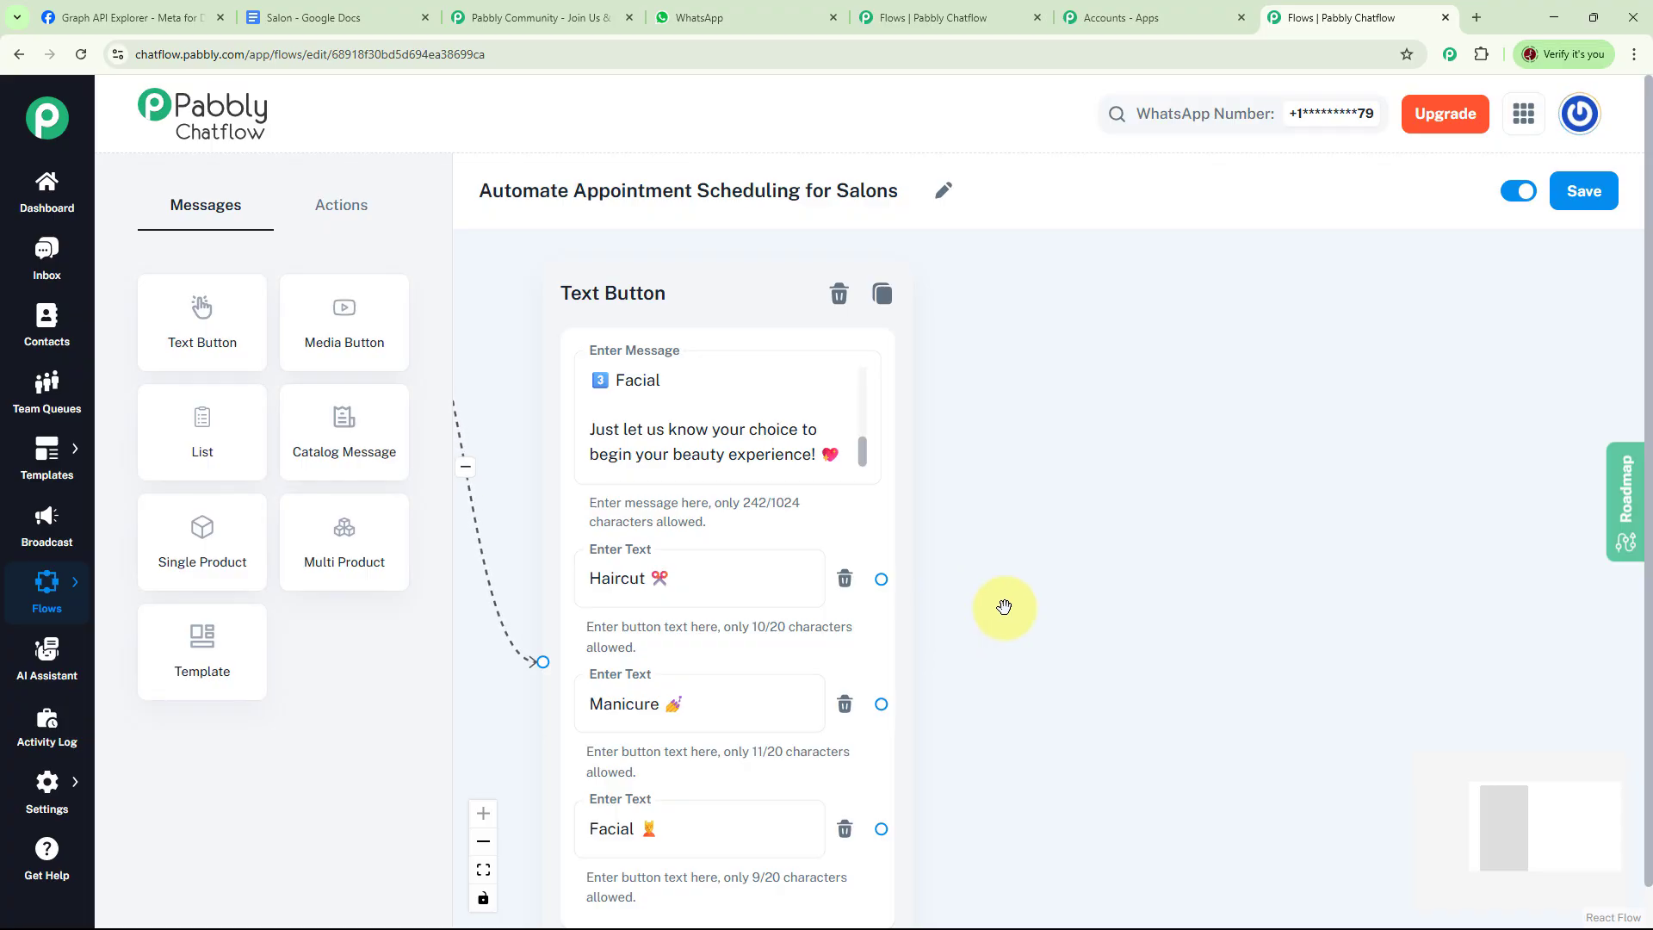
# Add an Ask Question node linked from the Haircut button with the preferred appointment date (DD/MM/YYYY) question
pyautogui.click(344, 220)
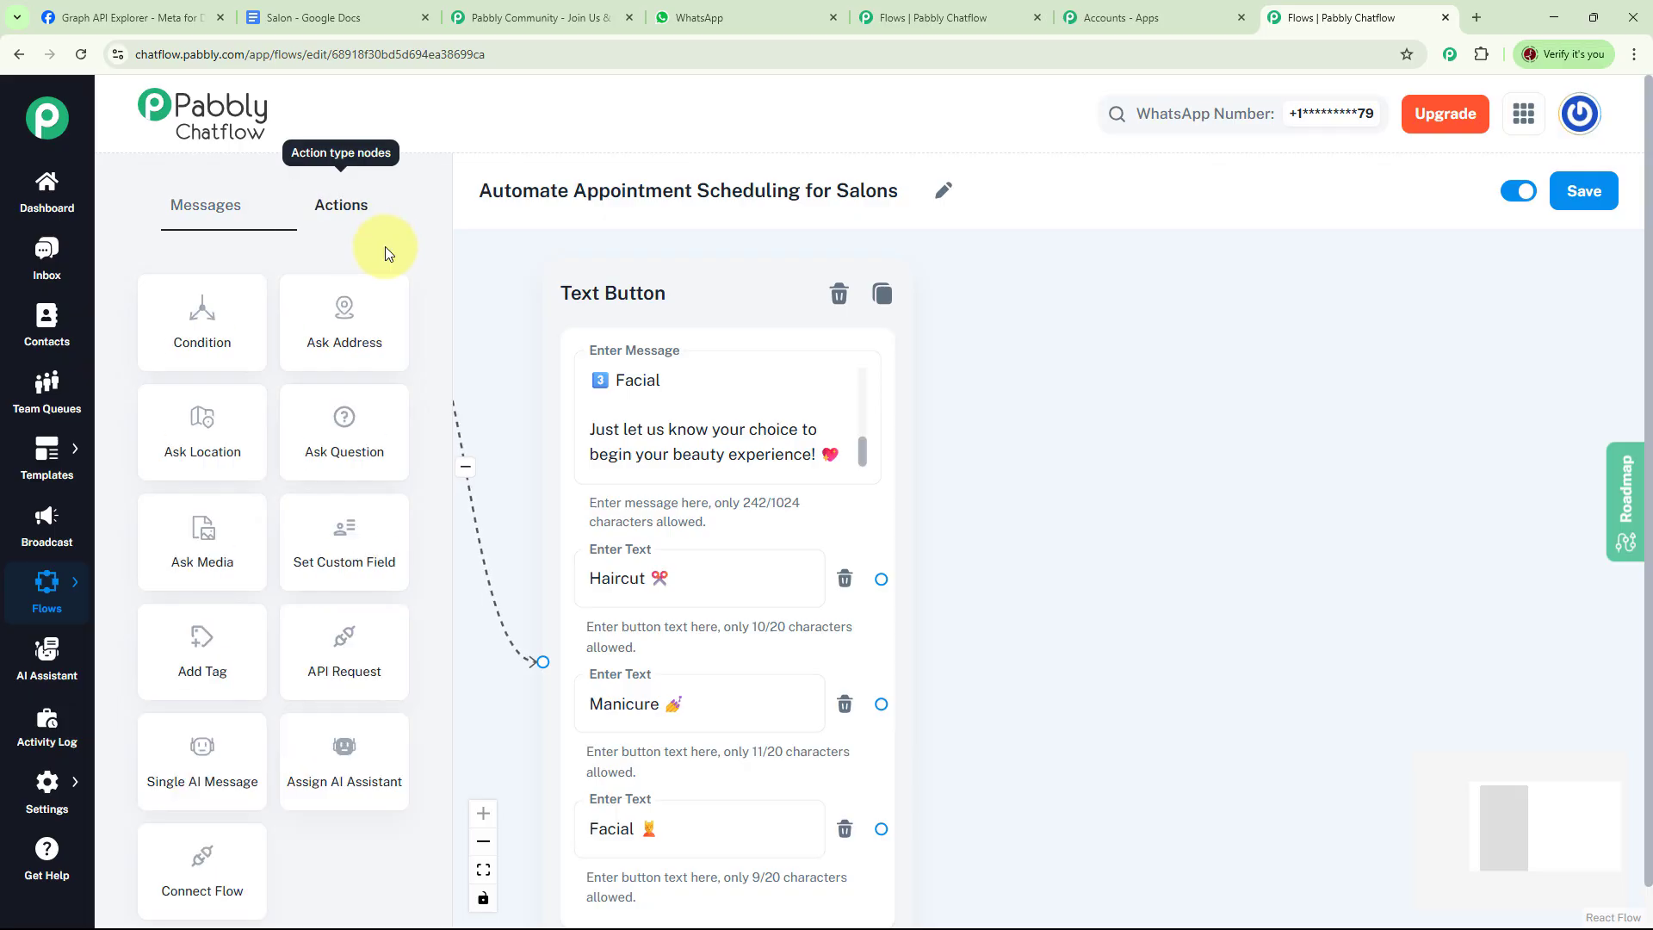
pyautogui.moveTo(358, 450); pyautogui.dragTo(1183, 312)
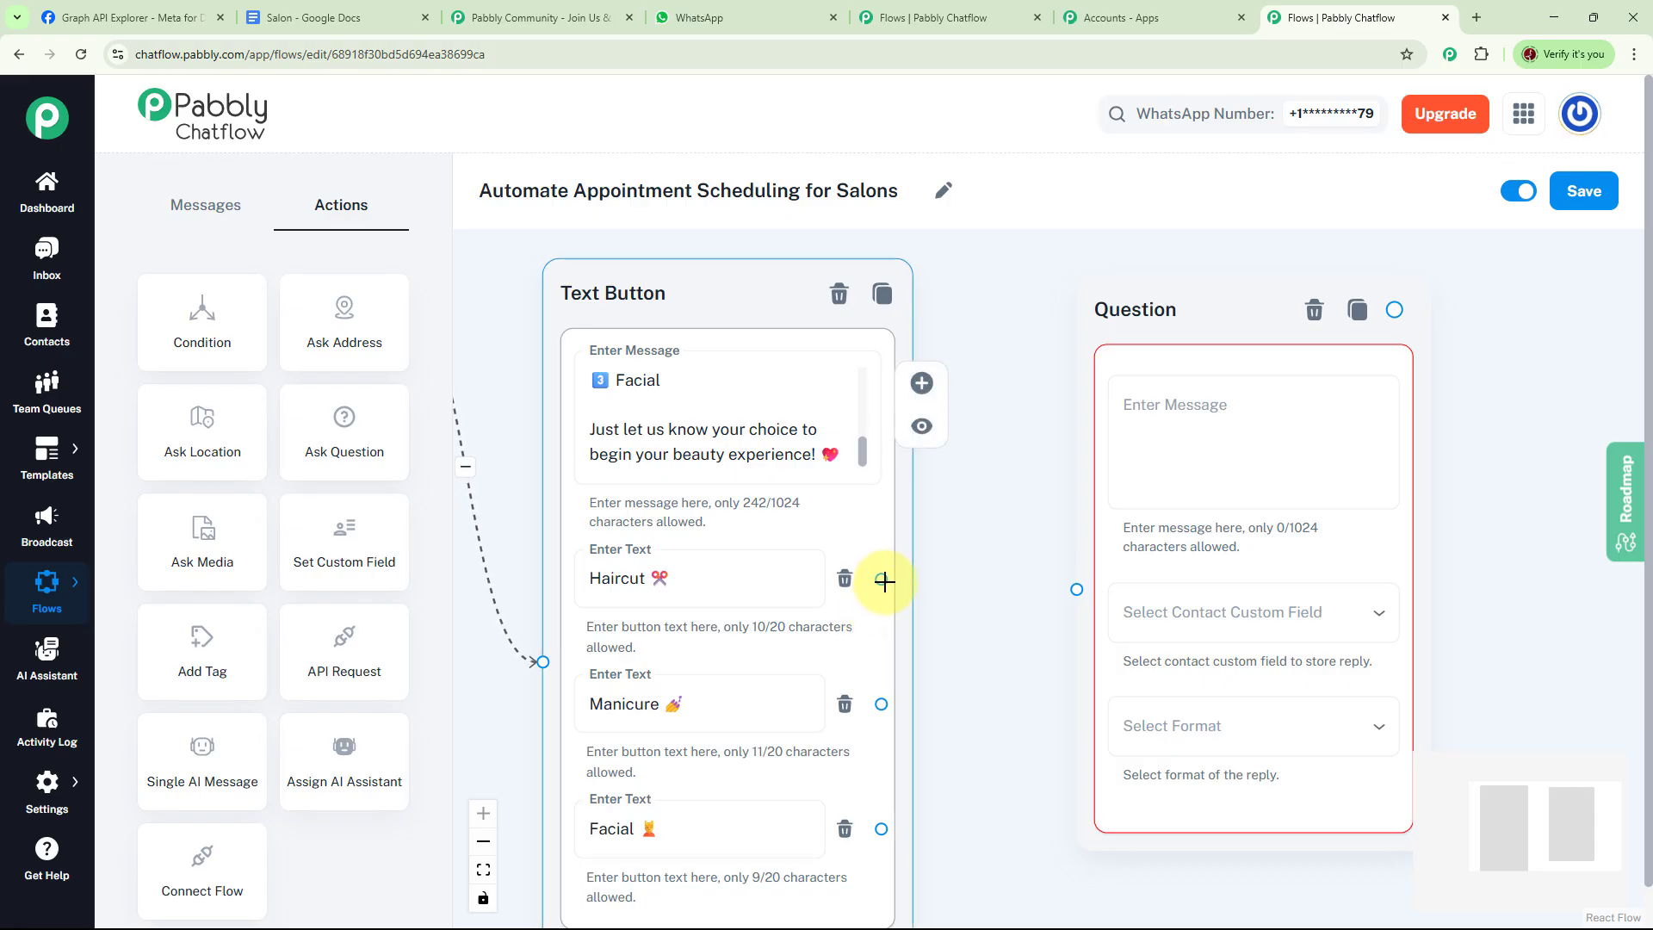
pyautogui.moveTo(884, 581); pyautogui.dragTo(1076, 588)
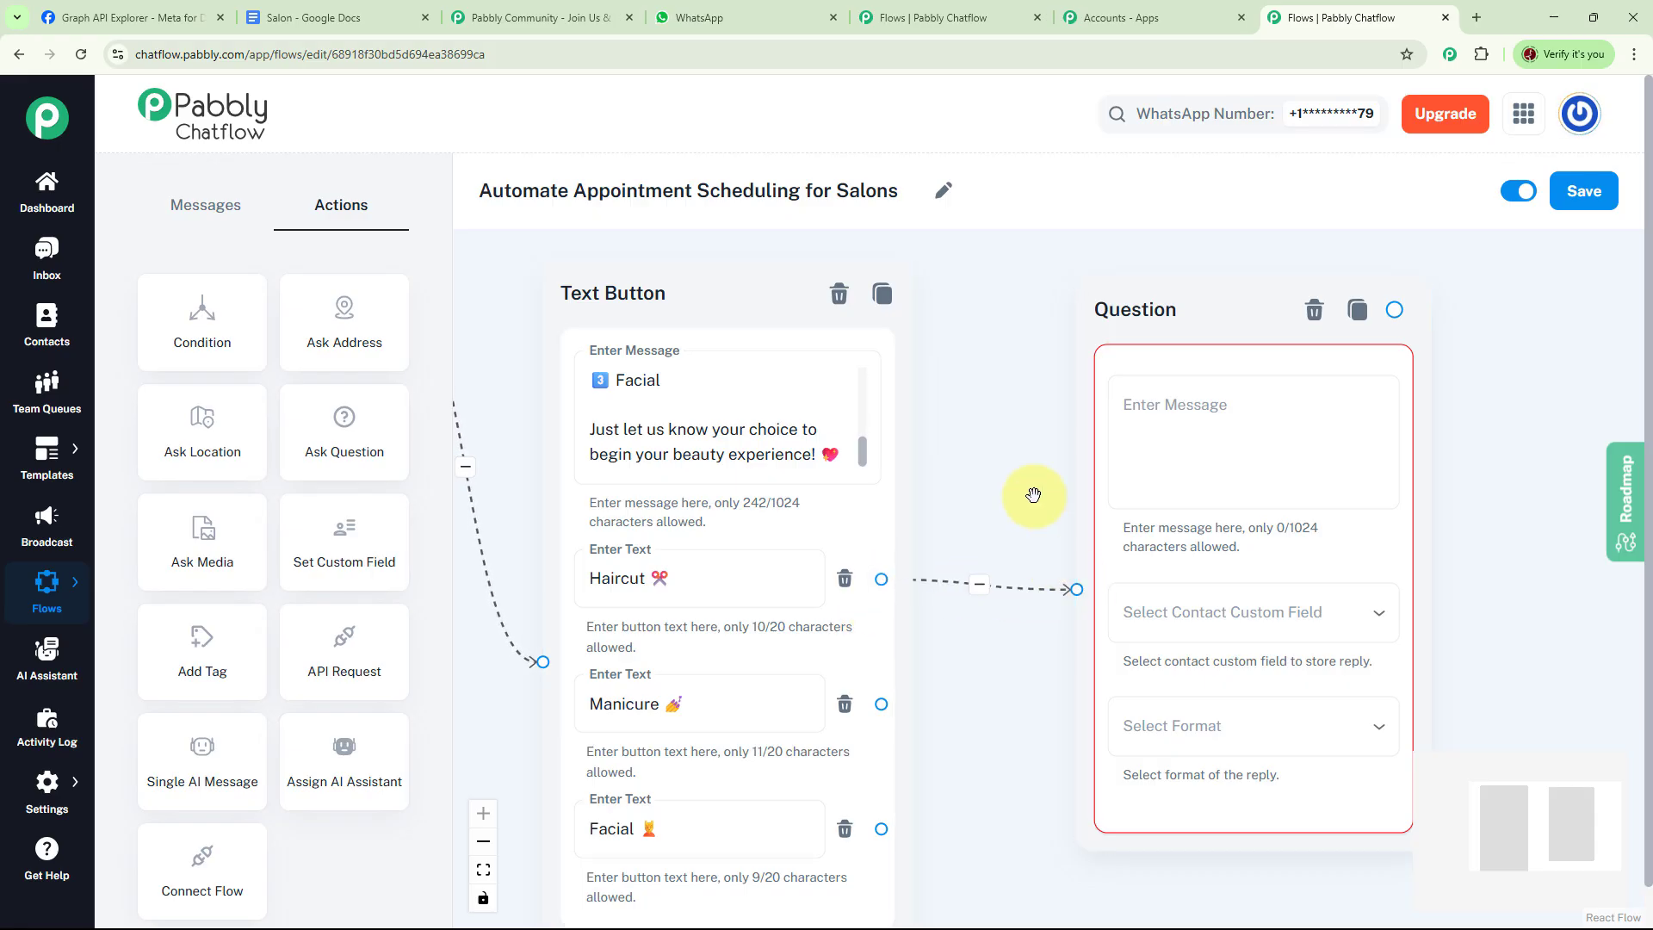
pyautogui.moveTo(1033, 498); pyautogui.dragTo(1002, 481)
pyautogui.click(1166, 422)
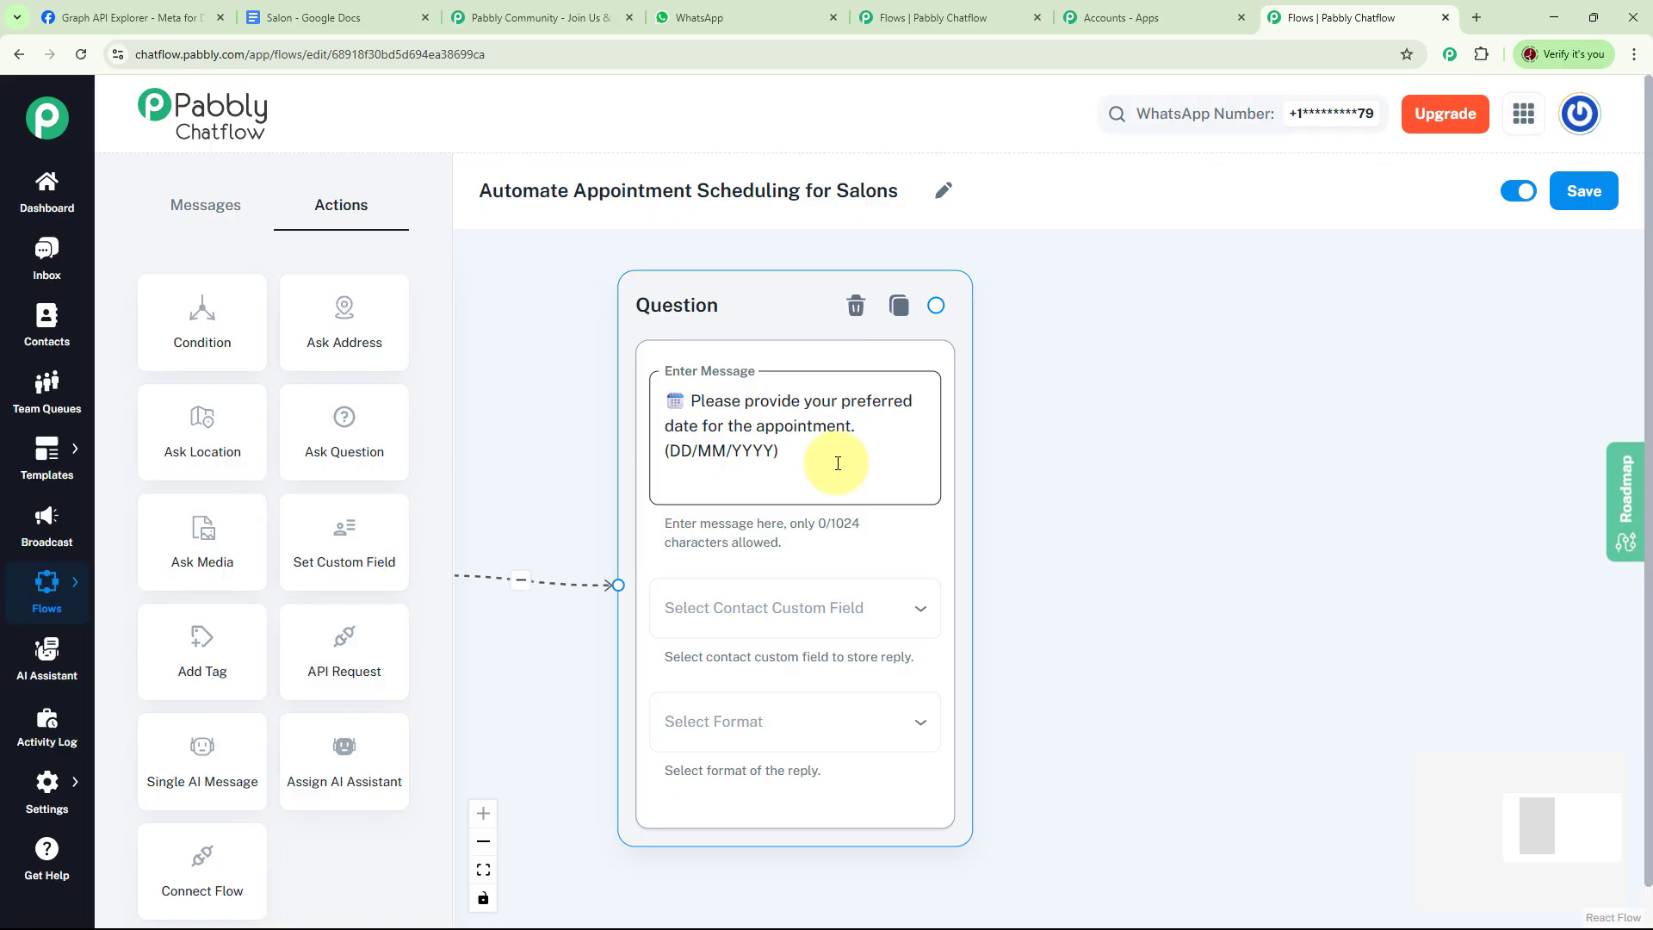
pyautogui.click(838, 616)
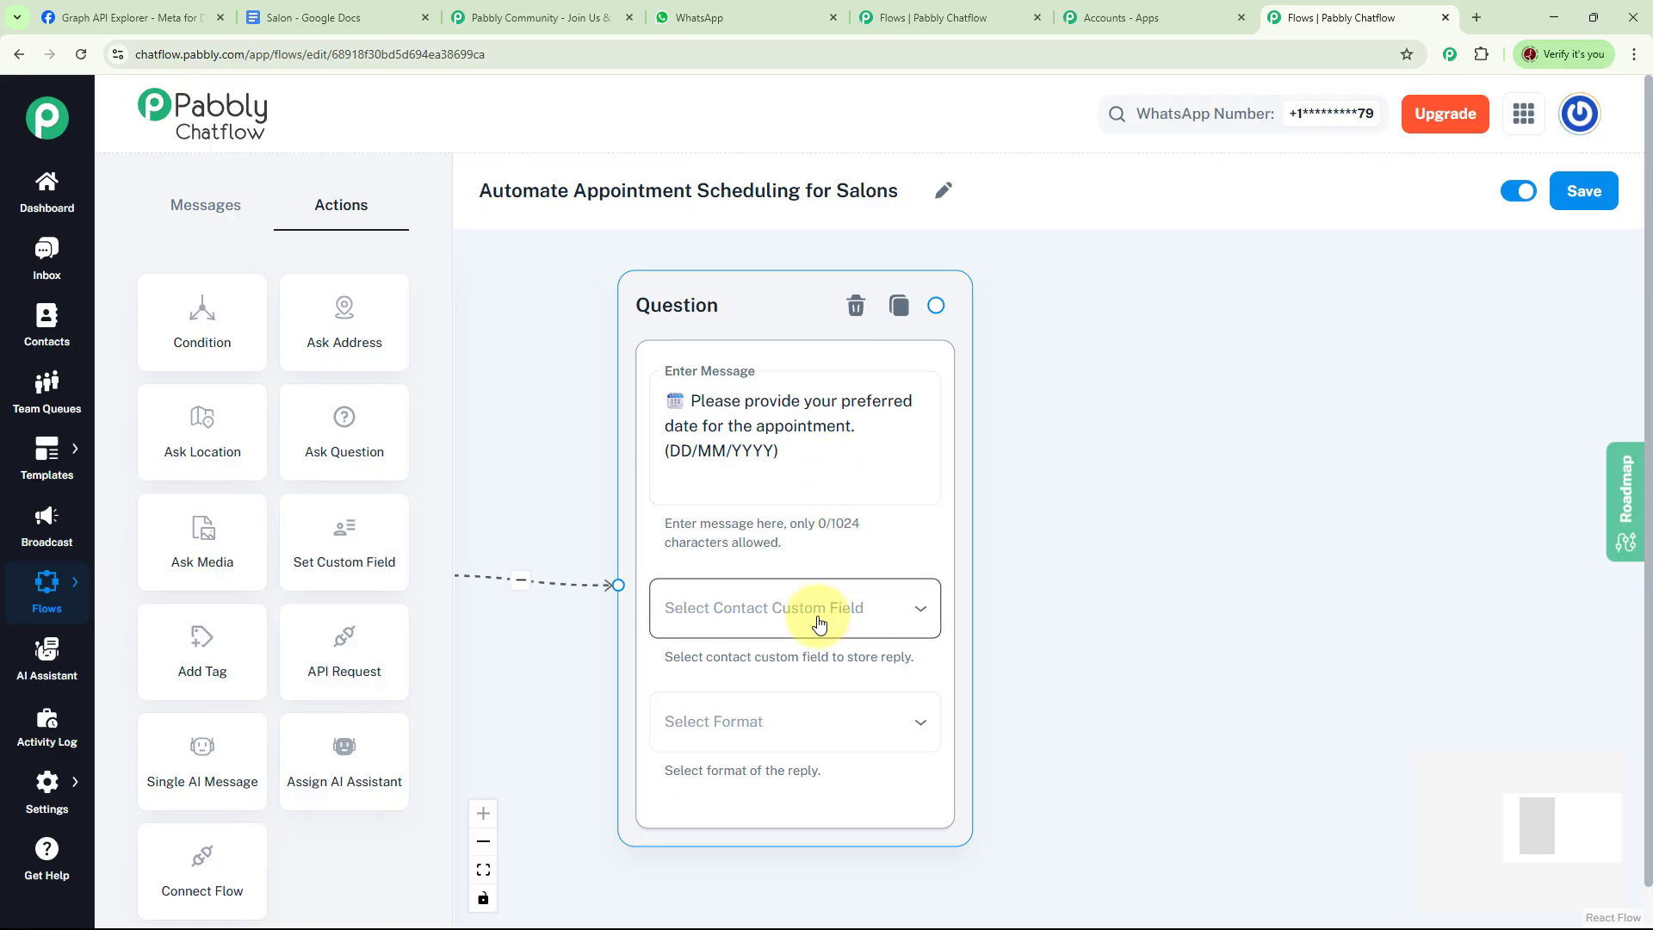
# Store the date question's reply in the AppointmentDate custom field with Date format
pyautogui.click(817, 623)
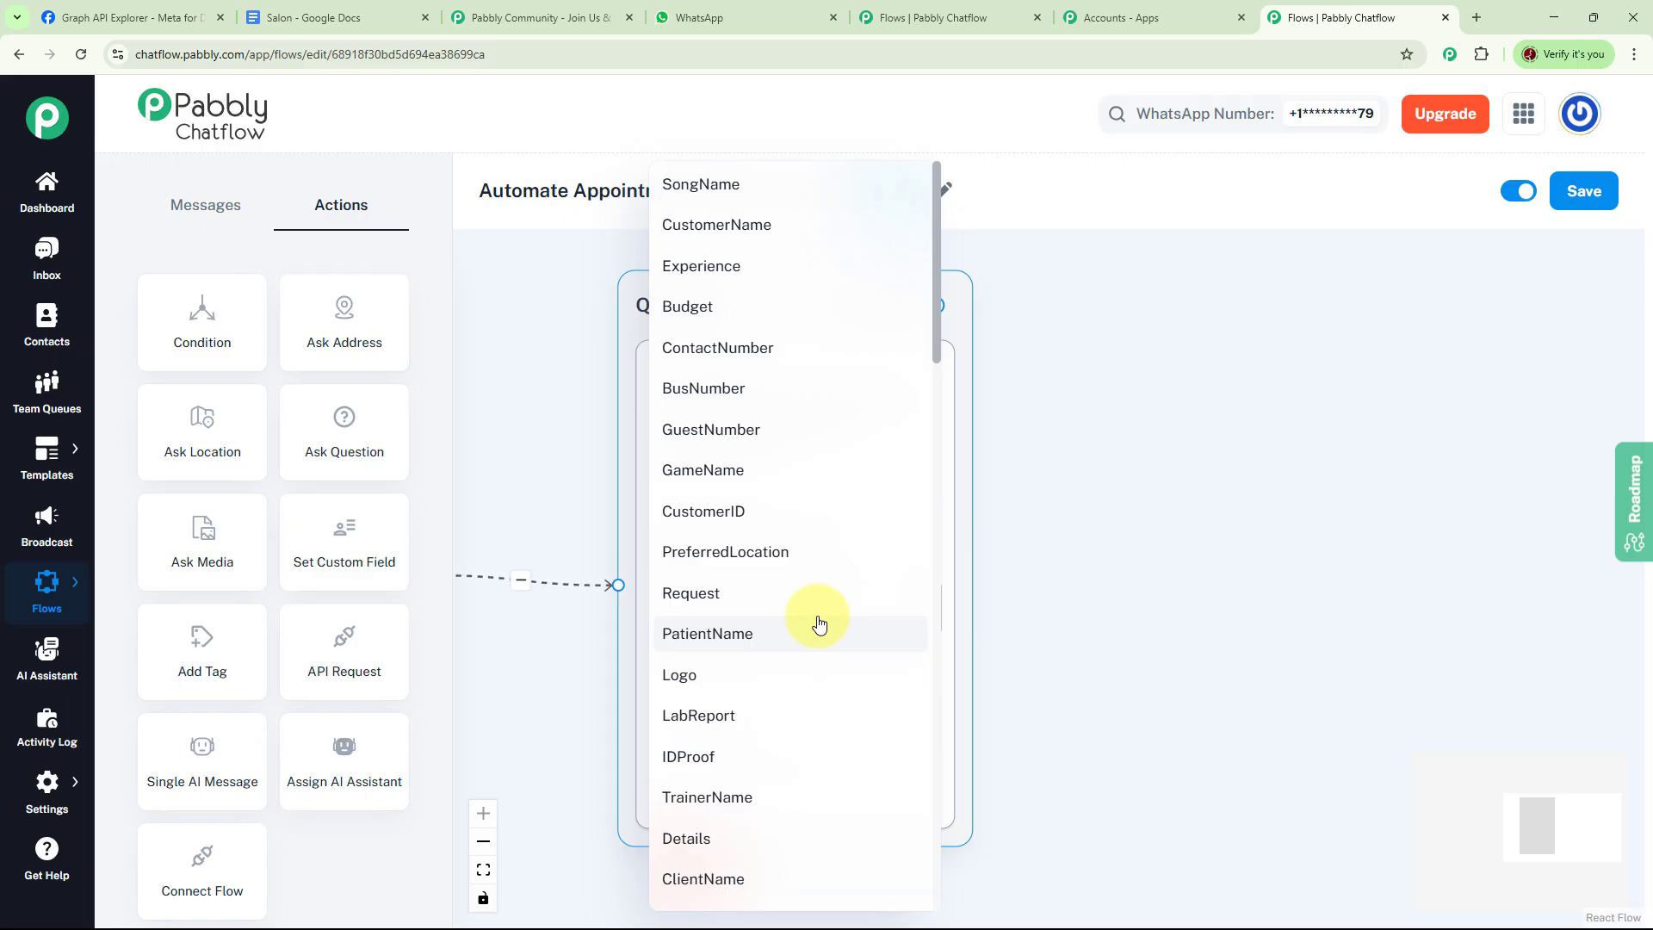
pyautogui.scroll(-5, 818, 623)
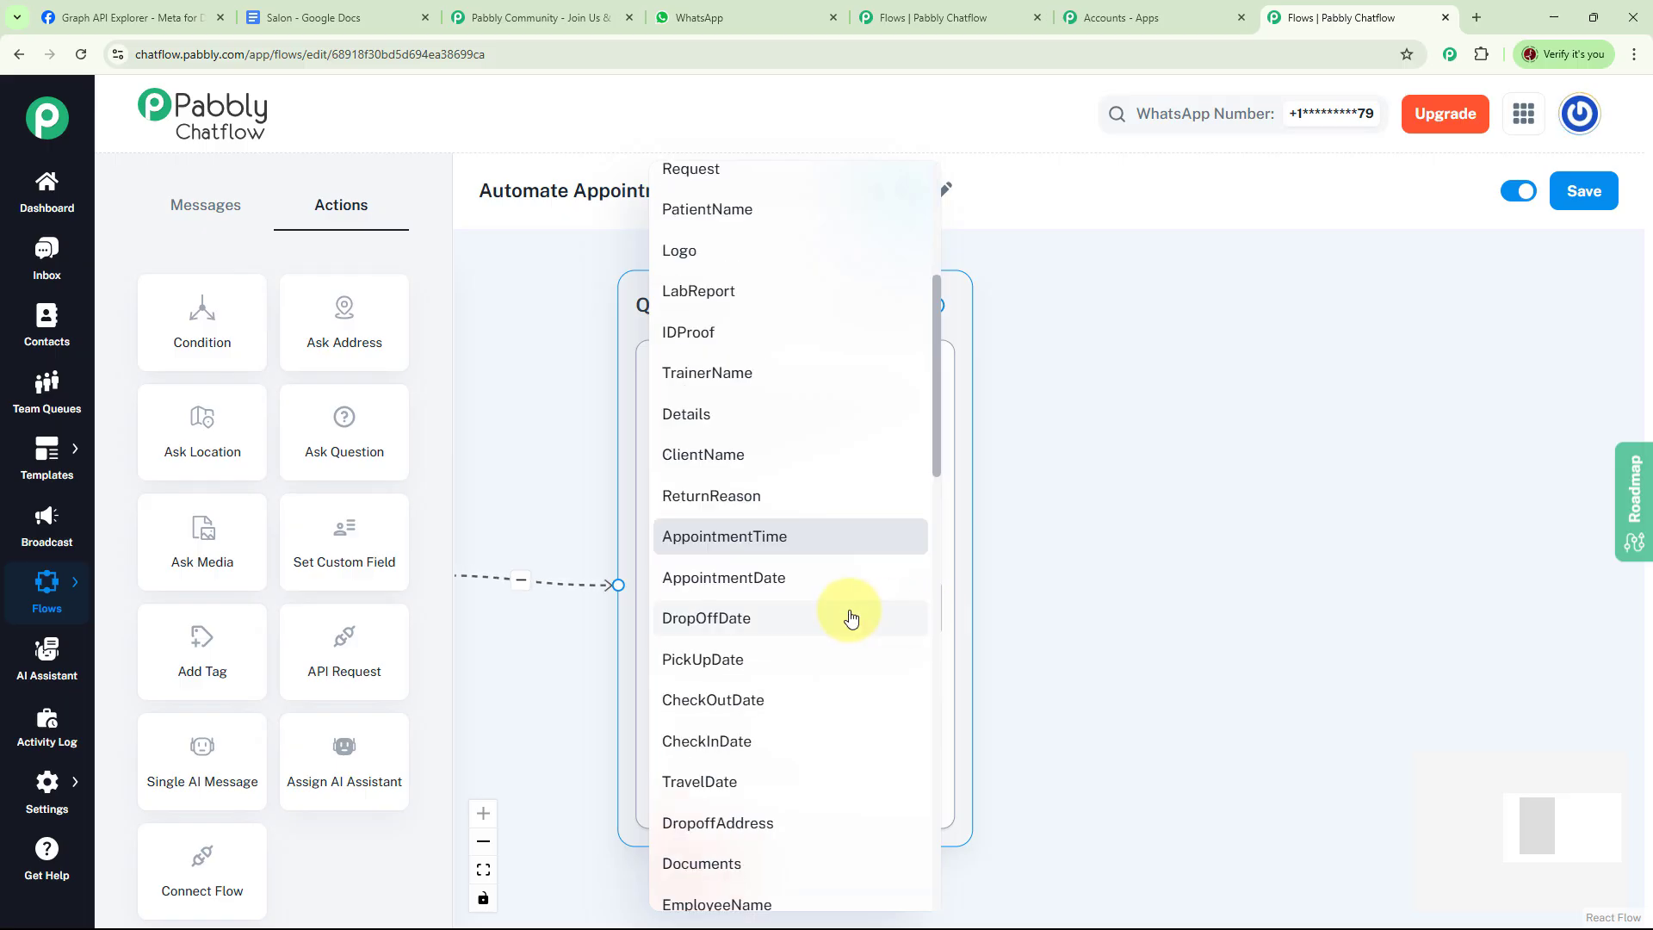
pyautogui.click(767, 591)
pyautogui.click(841, 727)
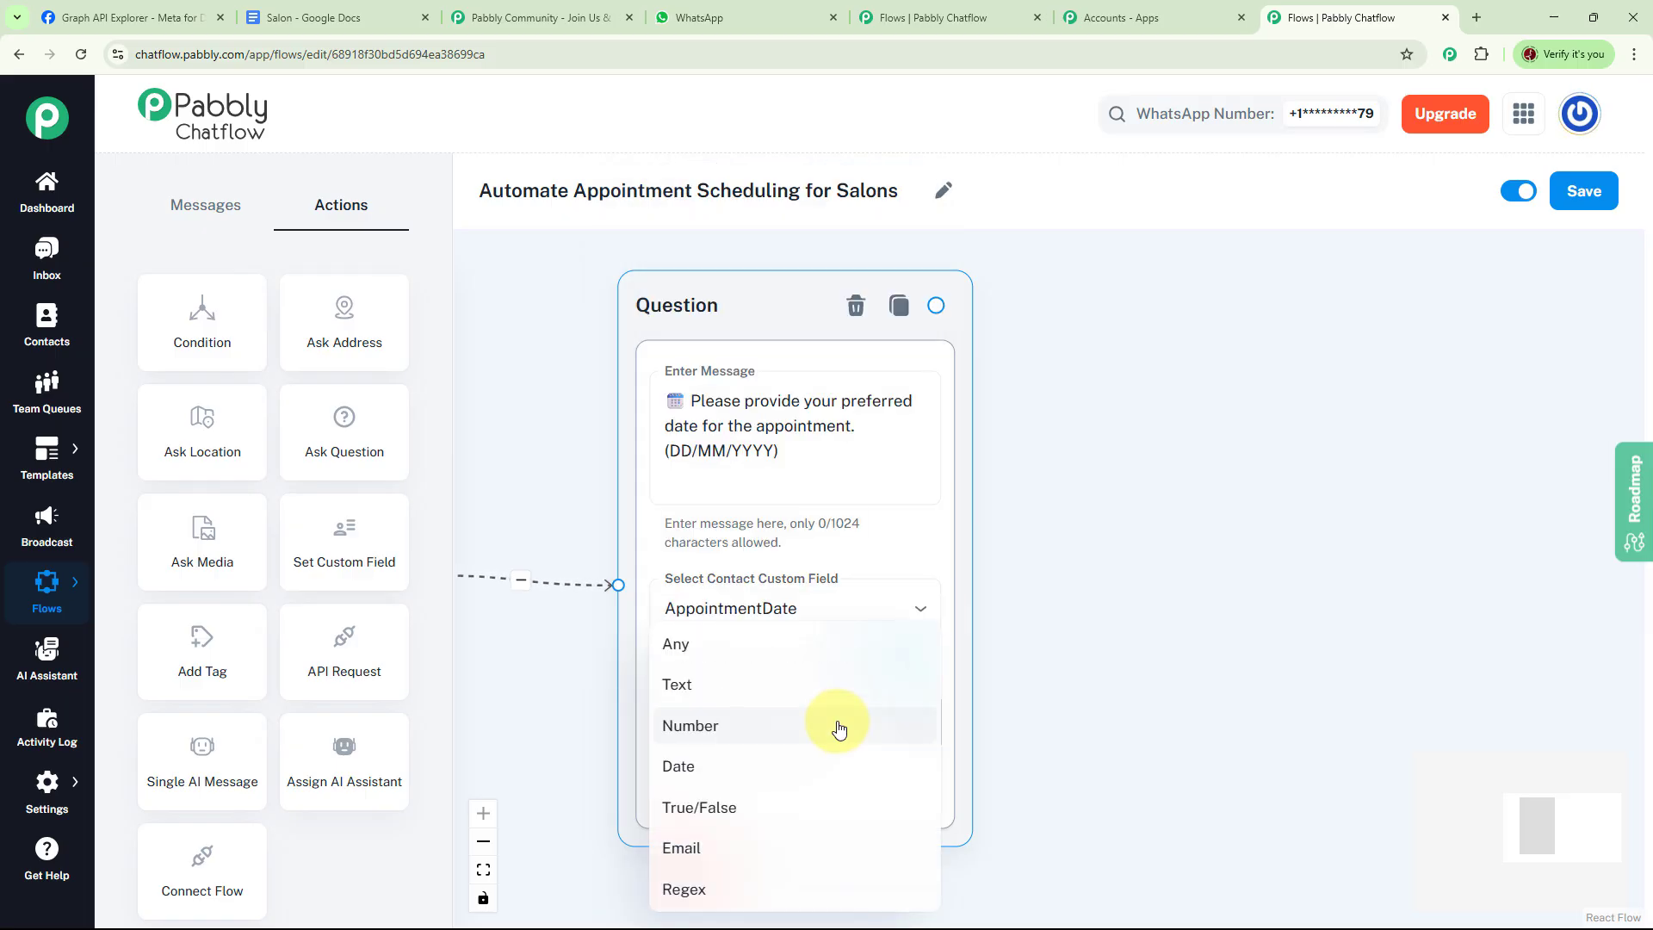
pyautogui.click(740, 763)
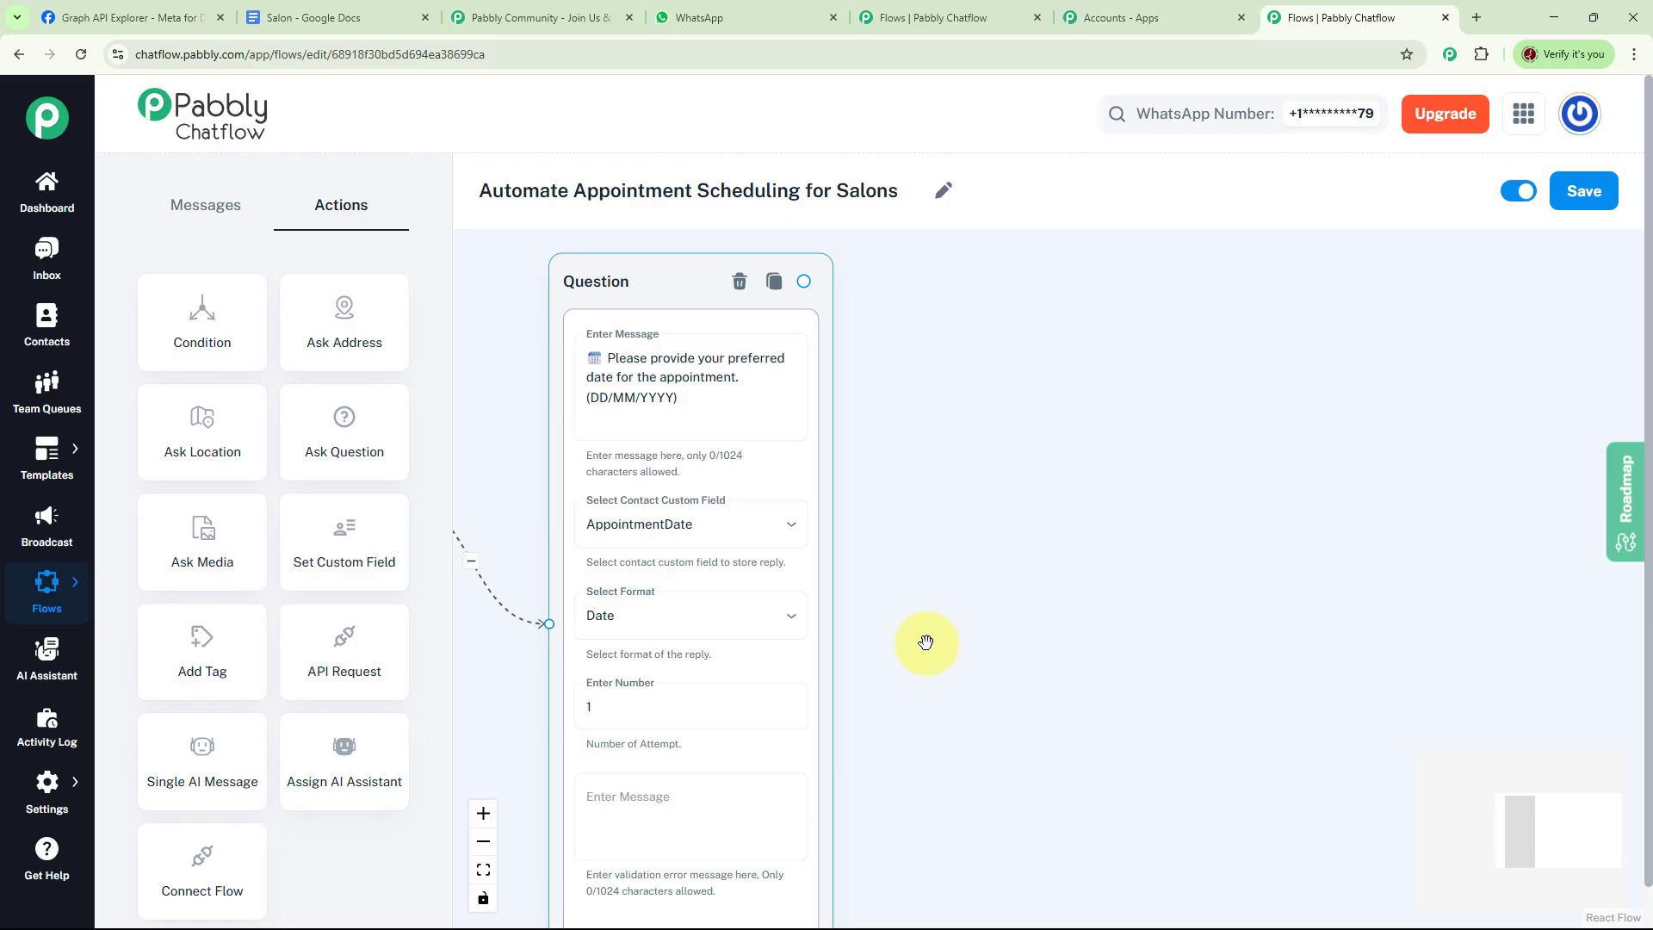
# Set the date question's attempts to 2 and its validation error message to Please try again
pyautogui.click(690, 699)
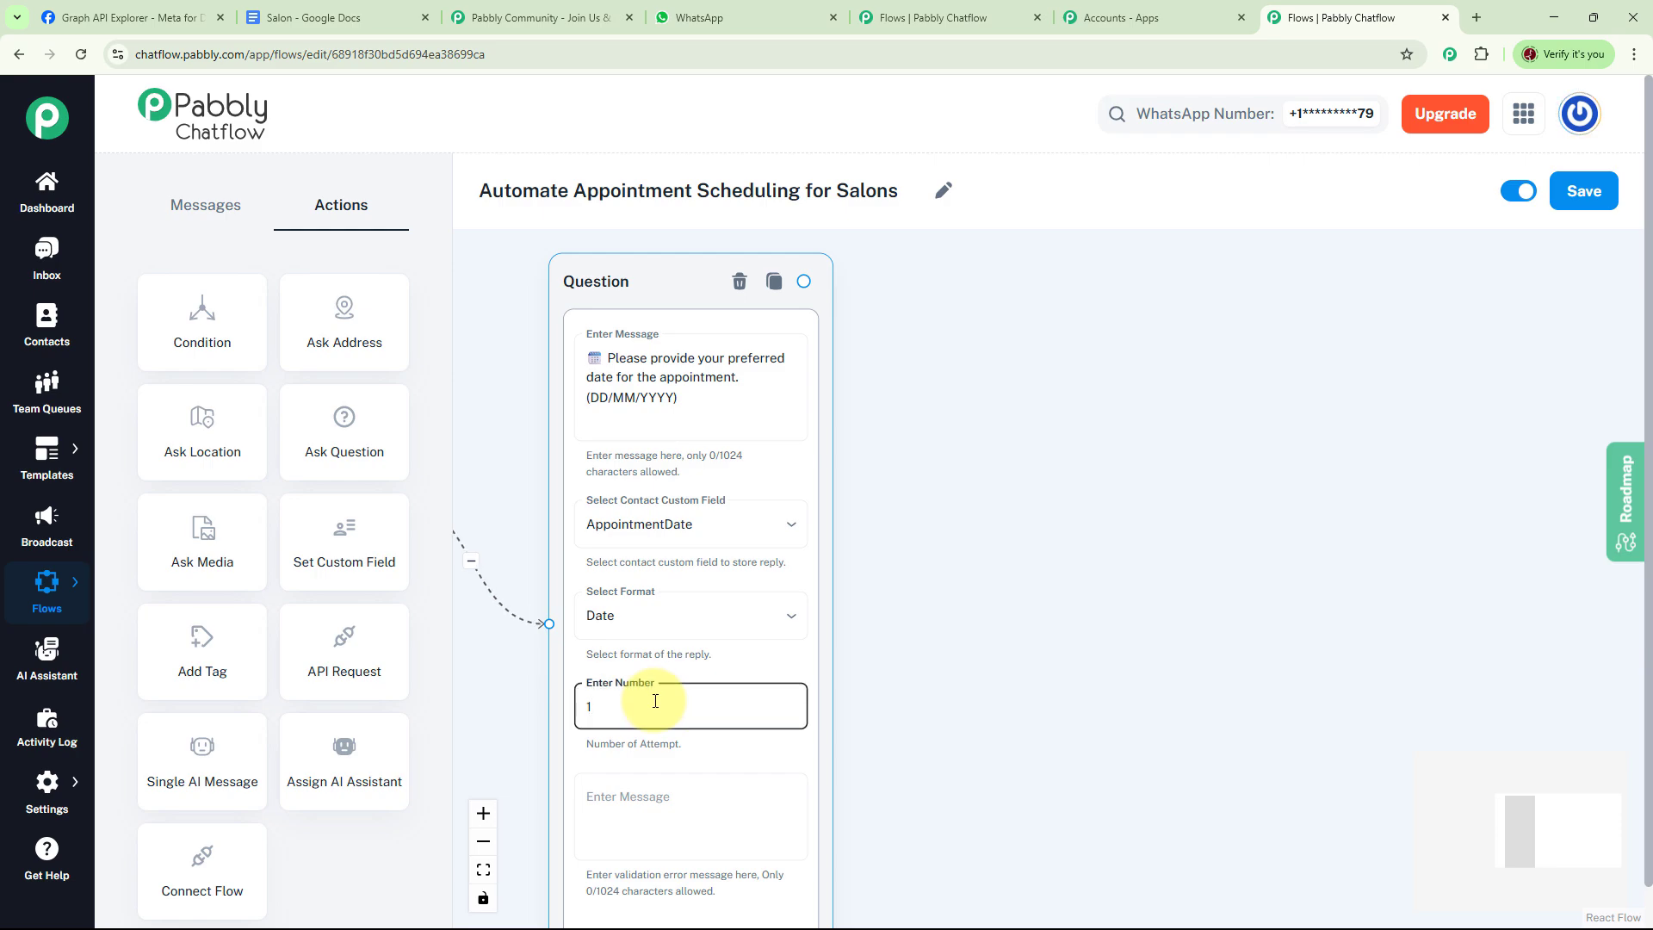
pyautogui.press('BackSpace')
pyautogui.write('2')
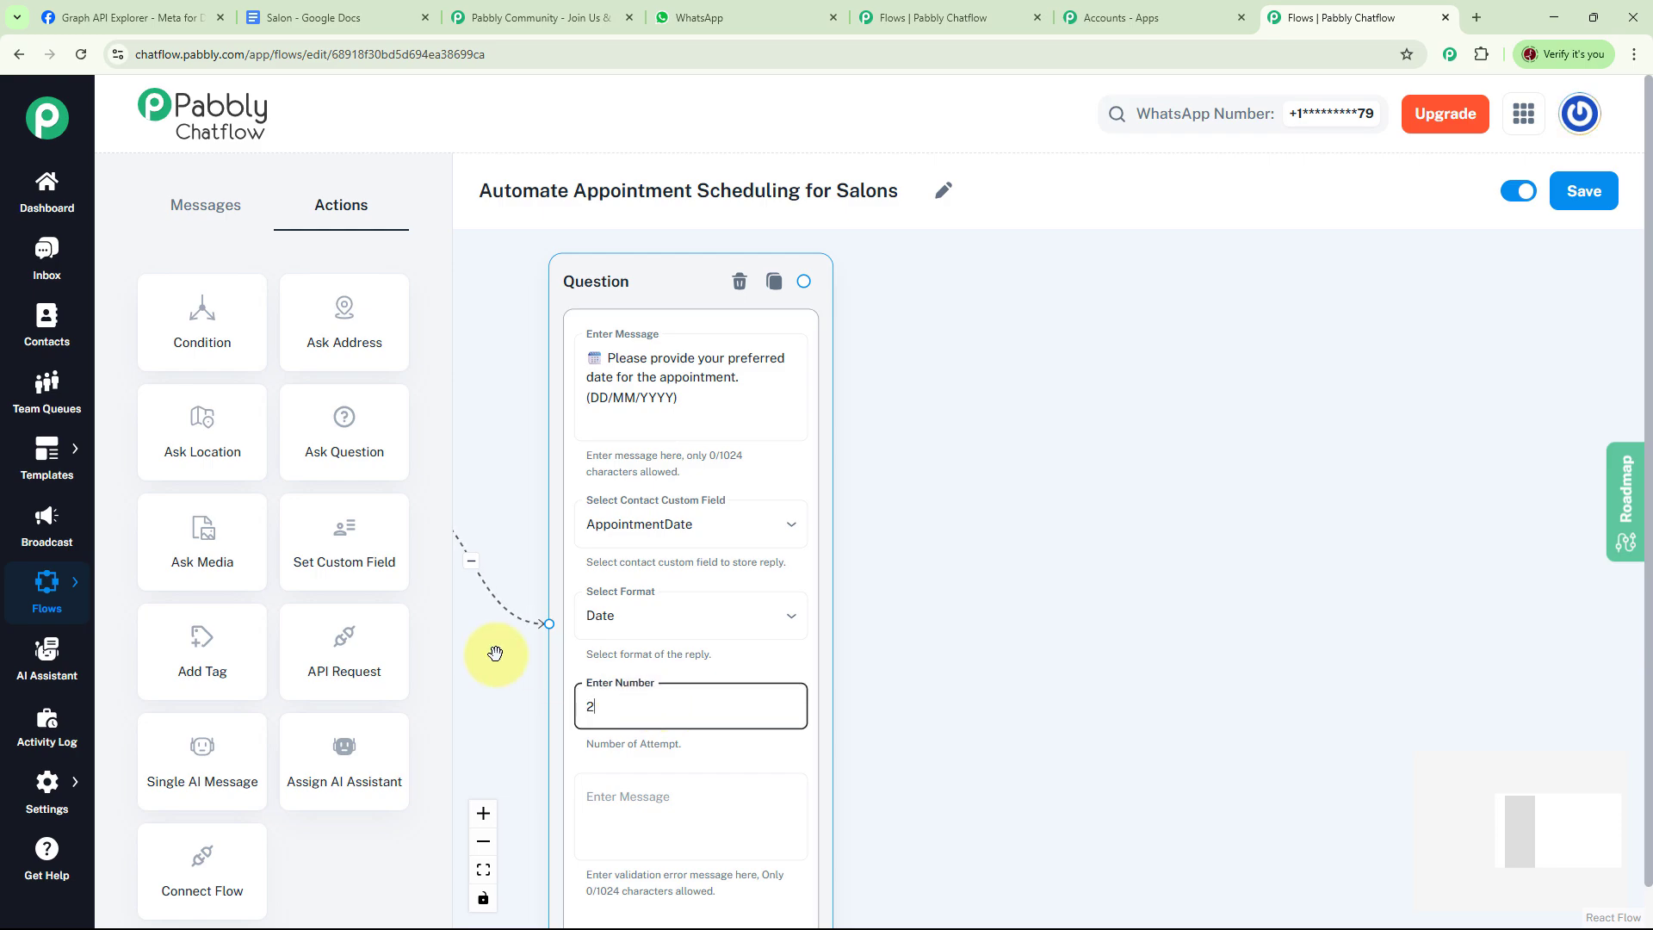
pyautogui.click(645, 805)
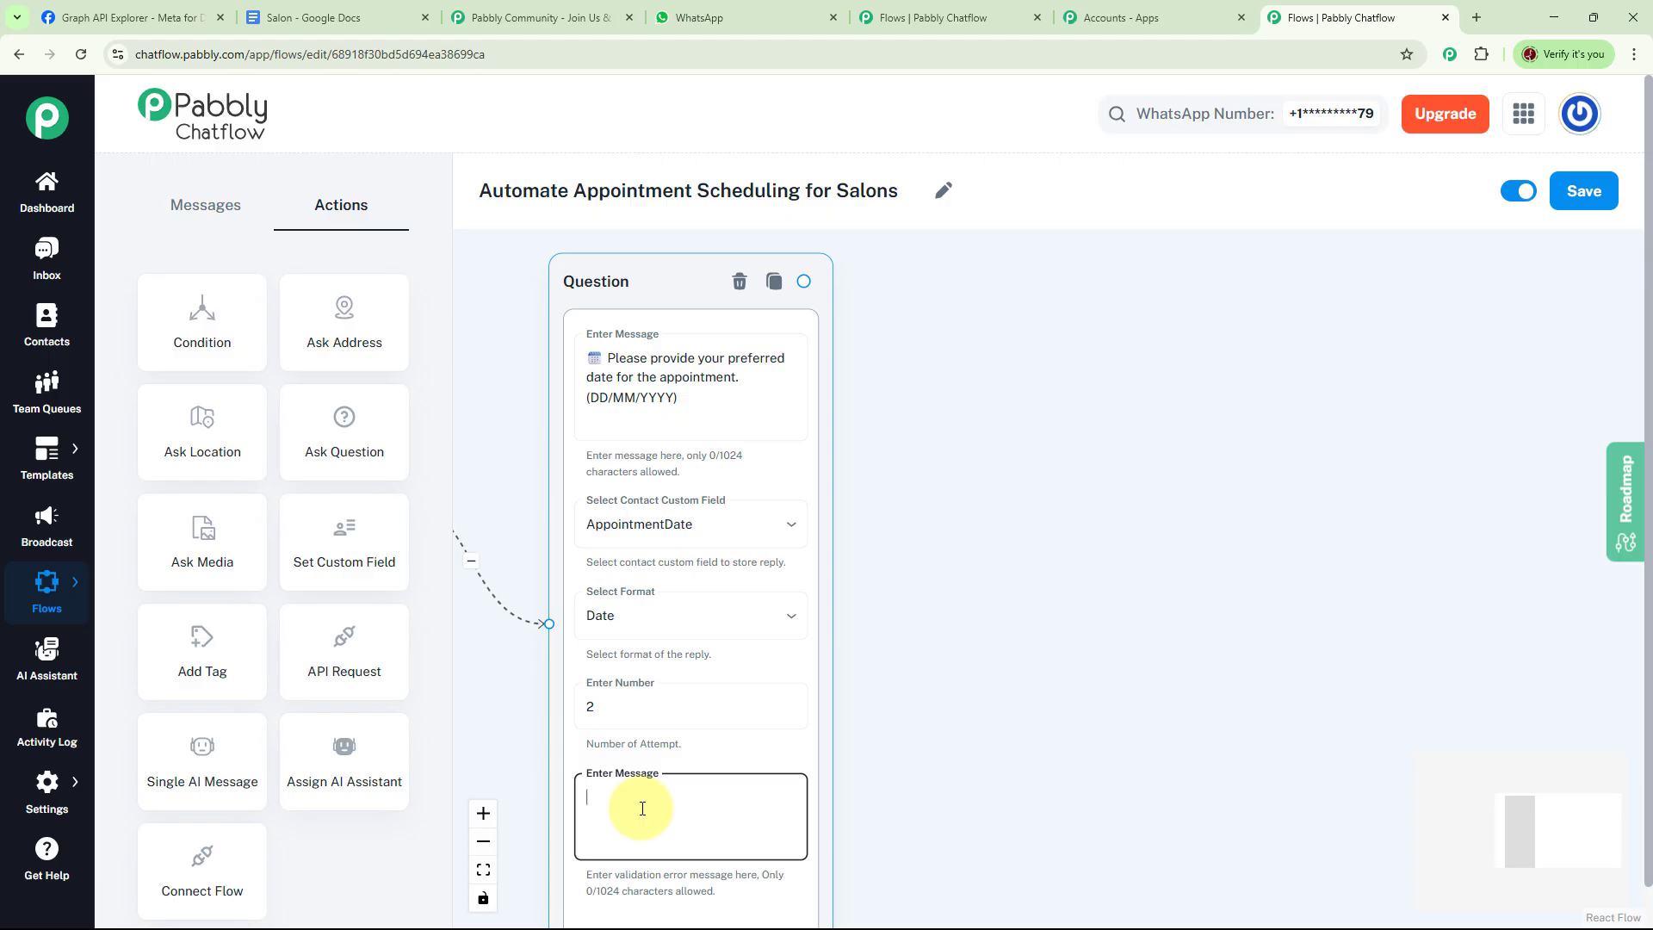
pyautogui.write('Please try again.')
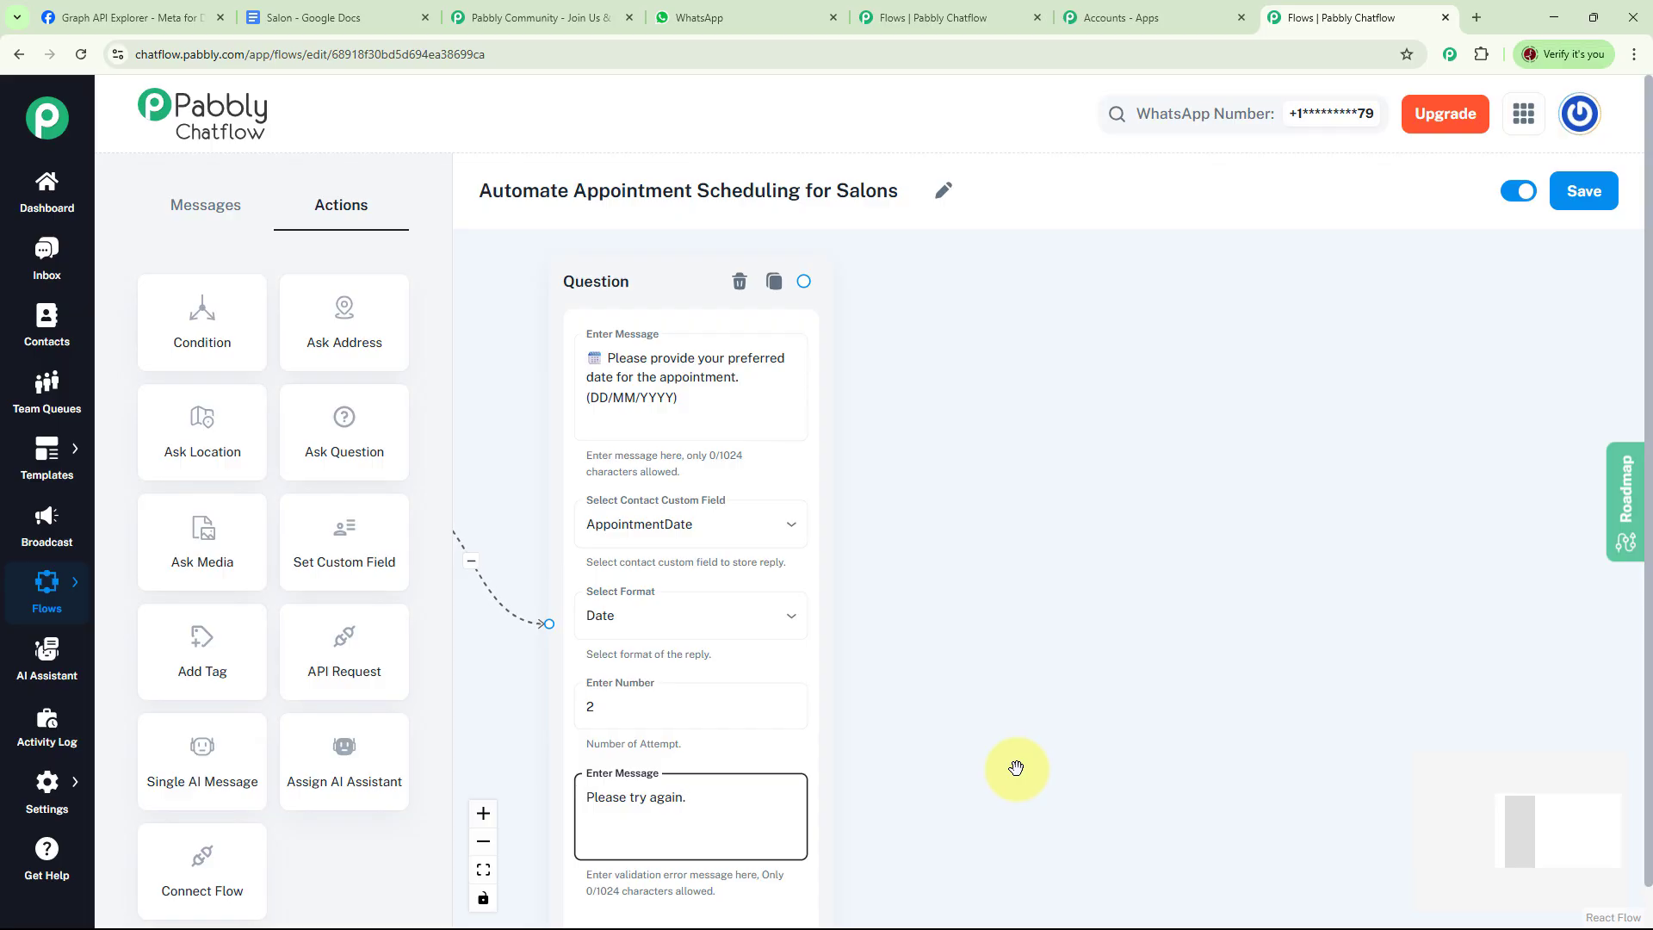
pyautogui.click(1016, 768)
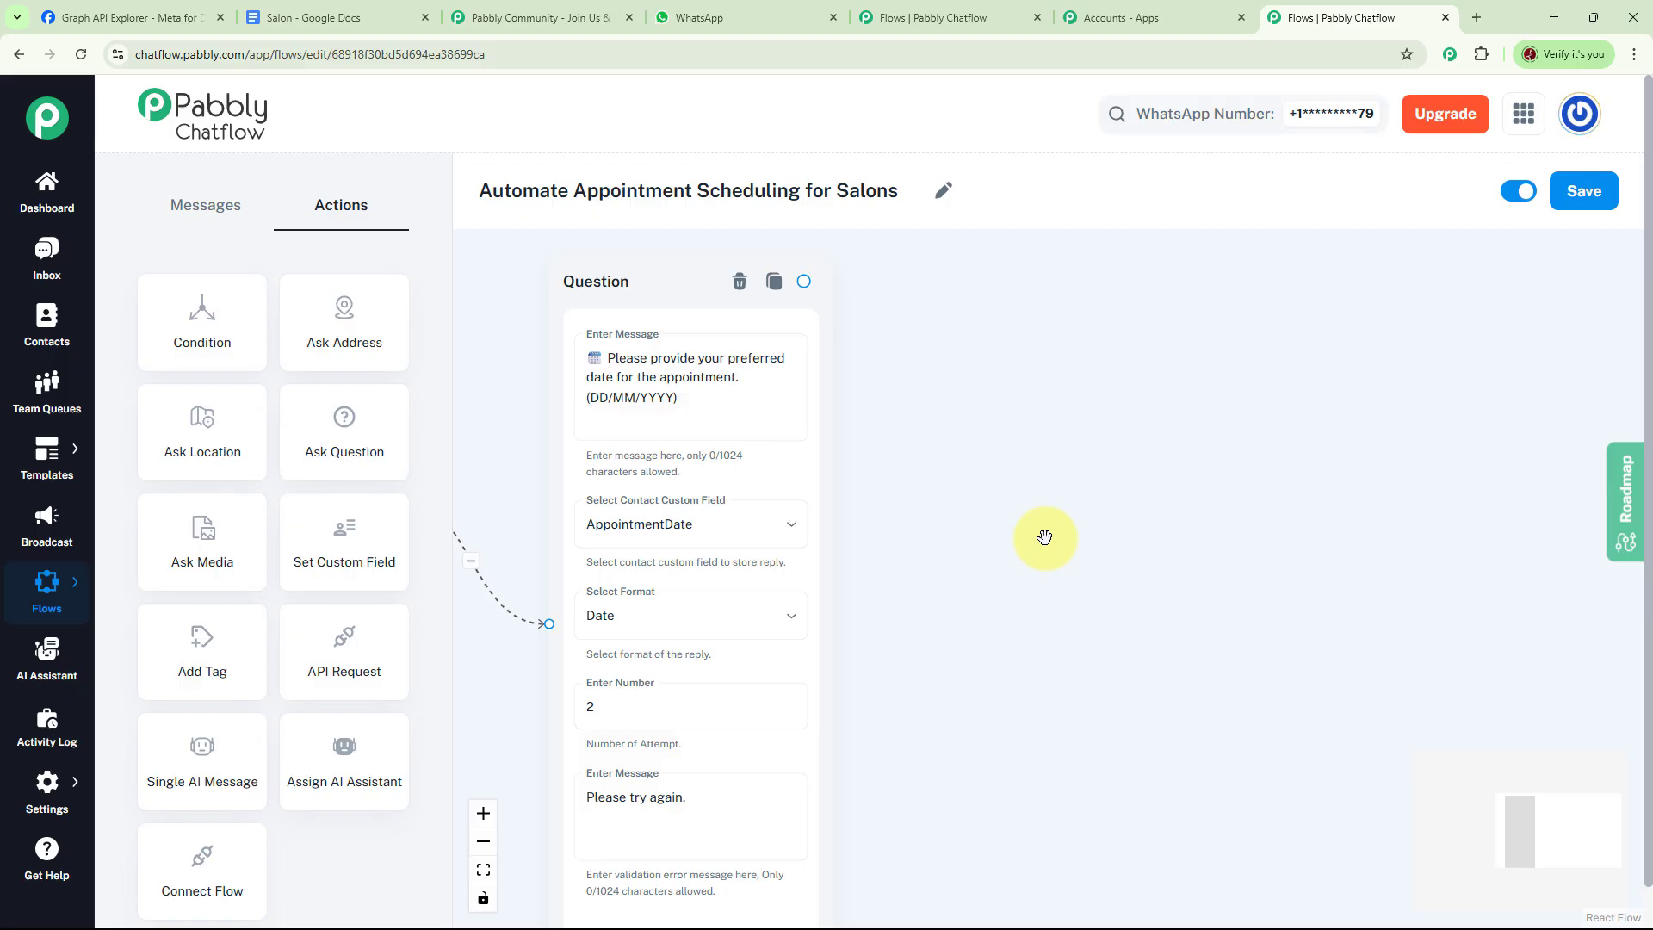
# Add a second Ask Question node after the date question and paste the preferred appointment time question
pyautogui.moveTo(324, 446); pyautogui.dragTo(1054, 407)
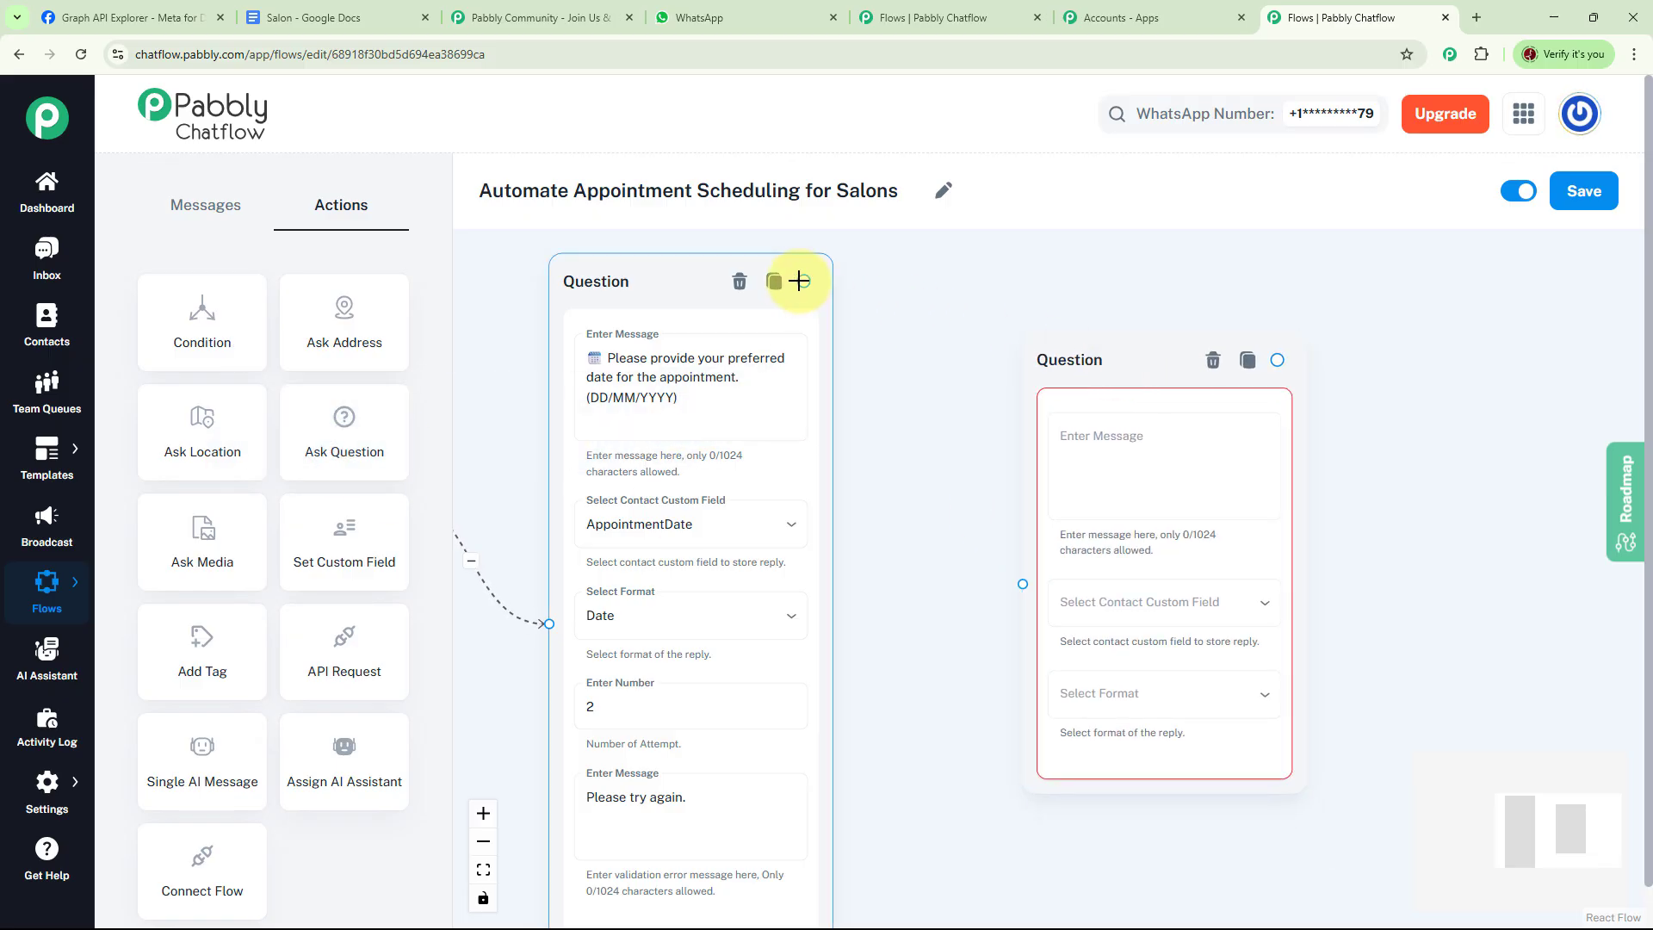
pyautogui.moveTo(803, 278); pyautogui.dragTo(990, 534)
pyautogui.hscroll(5, 1162, 508)
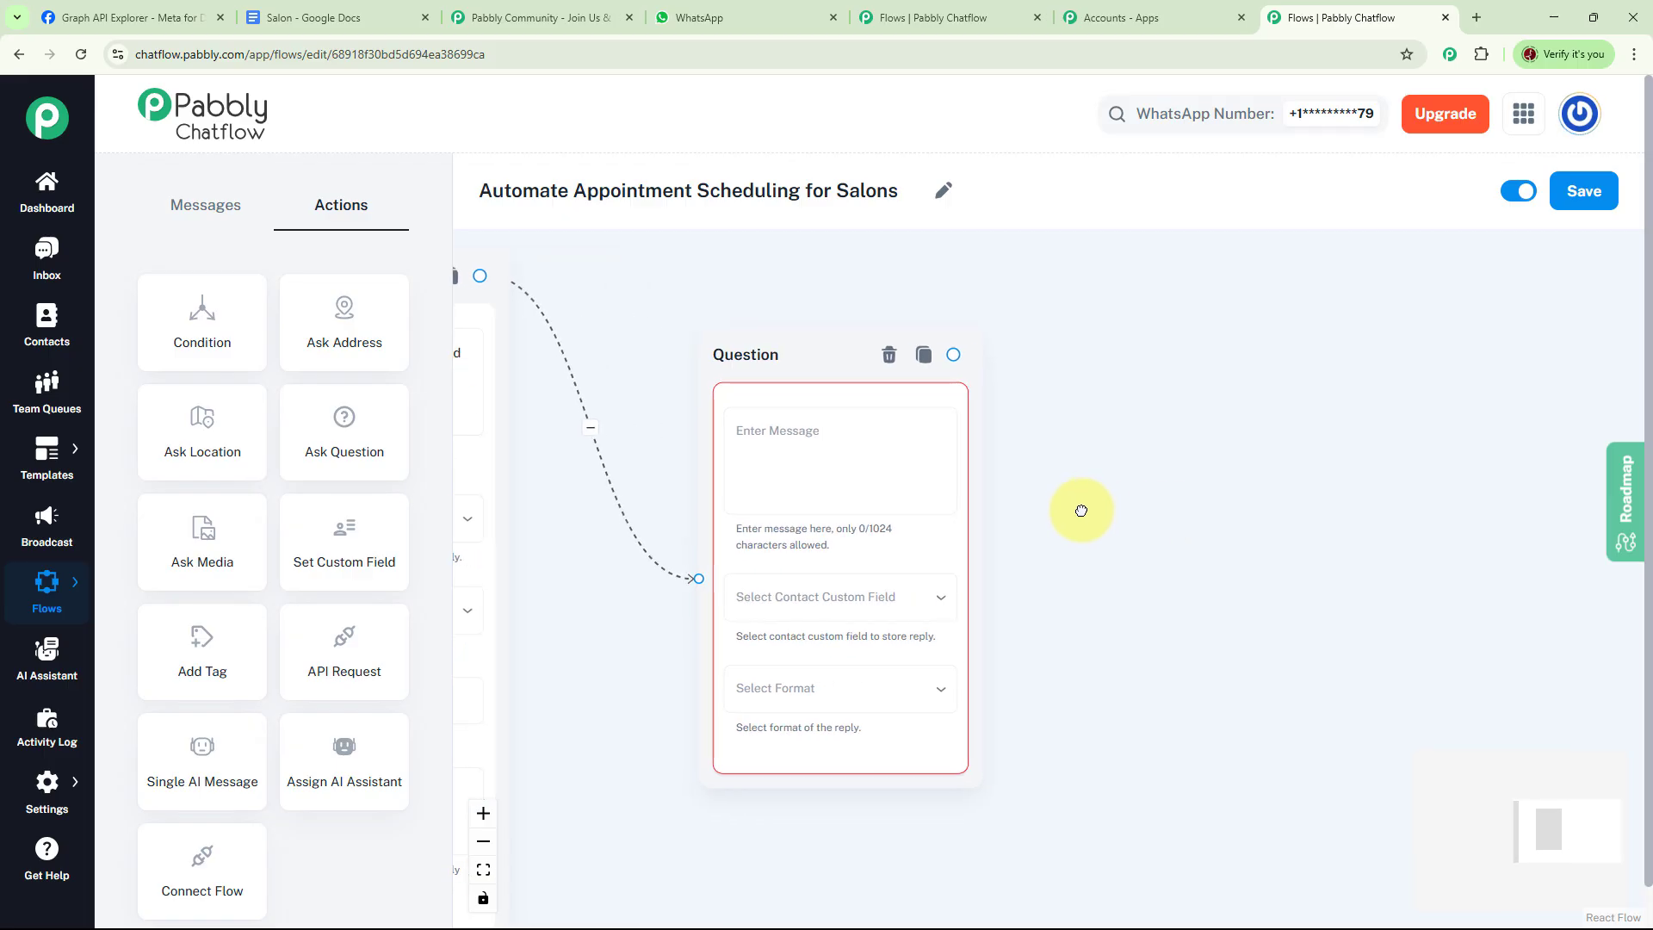
pyautogui.scroll(2, 1080, 499)
pyautogui.moveTo(1076, 494); pyautogui.dragTo(1125, 502)
pyautogui.click(833, 439)
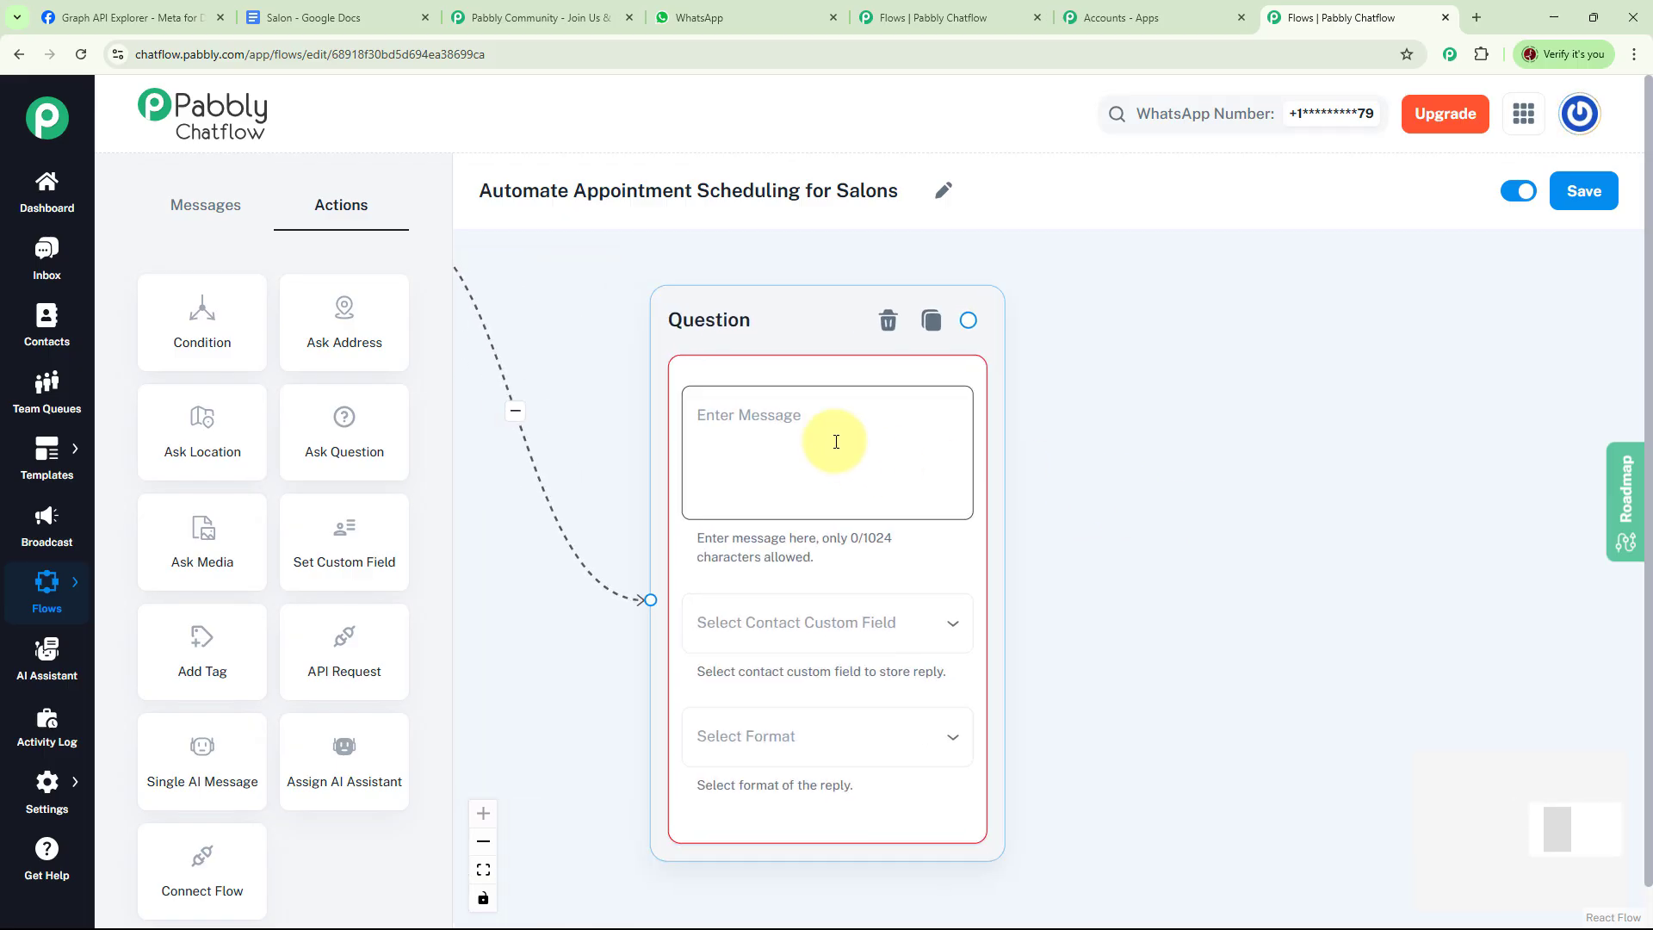
pyautogui.click(790, 416)
pyautogui.write('⏰ Please provide your preferred time for the appointment.')
pyautogui.click(1199, 447)
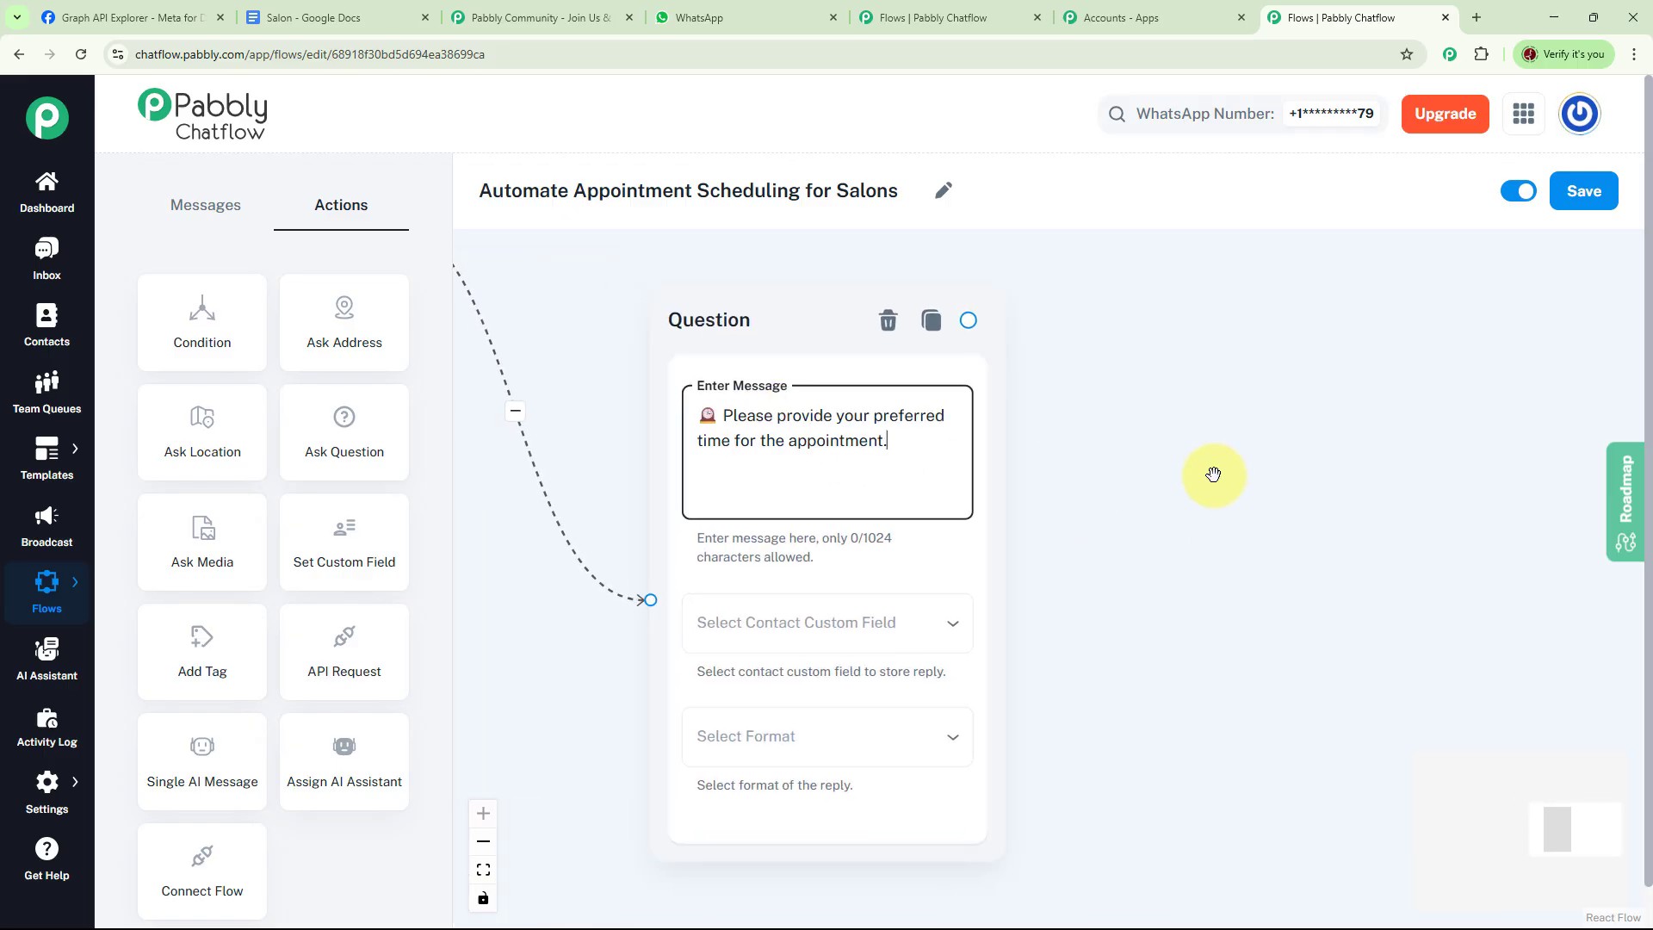
# Store the time question's reply in the AppointmentTime custom field with Any format
pyautogui.click(951, 474)
pyautogui.moveTo(1205, 487); pyautogui.dragTo(1087, 465)
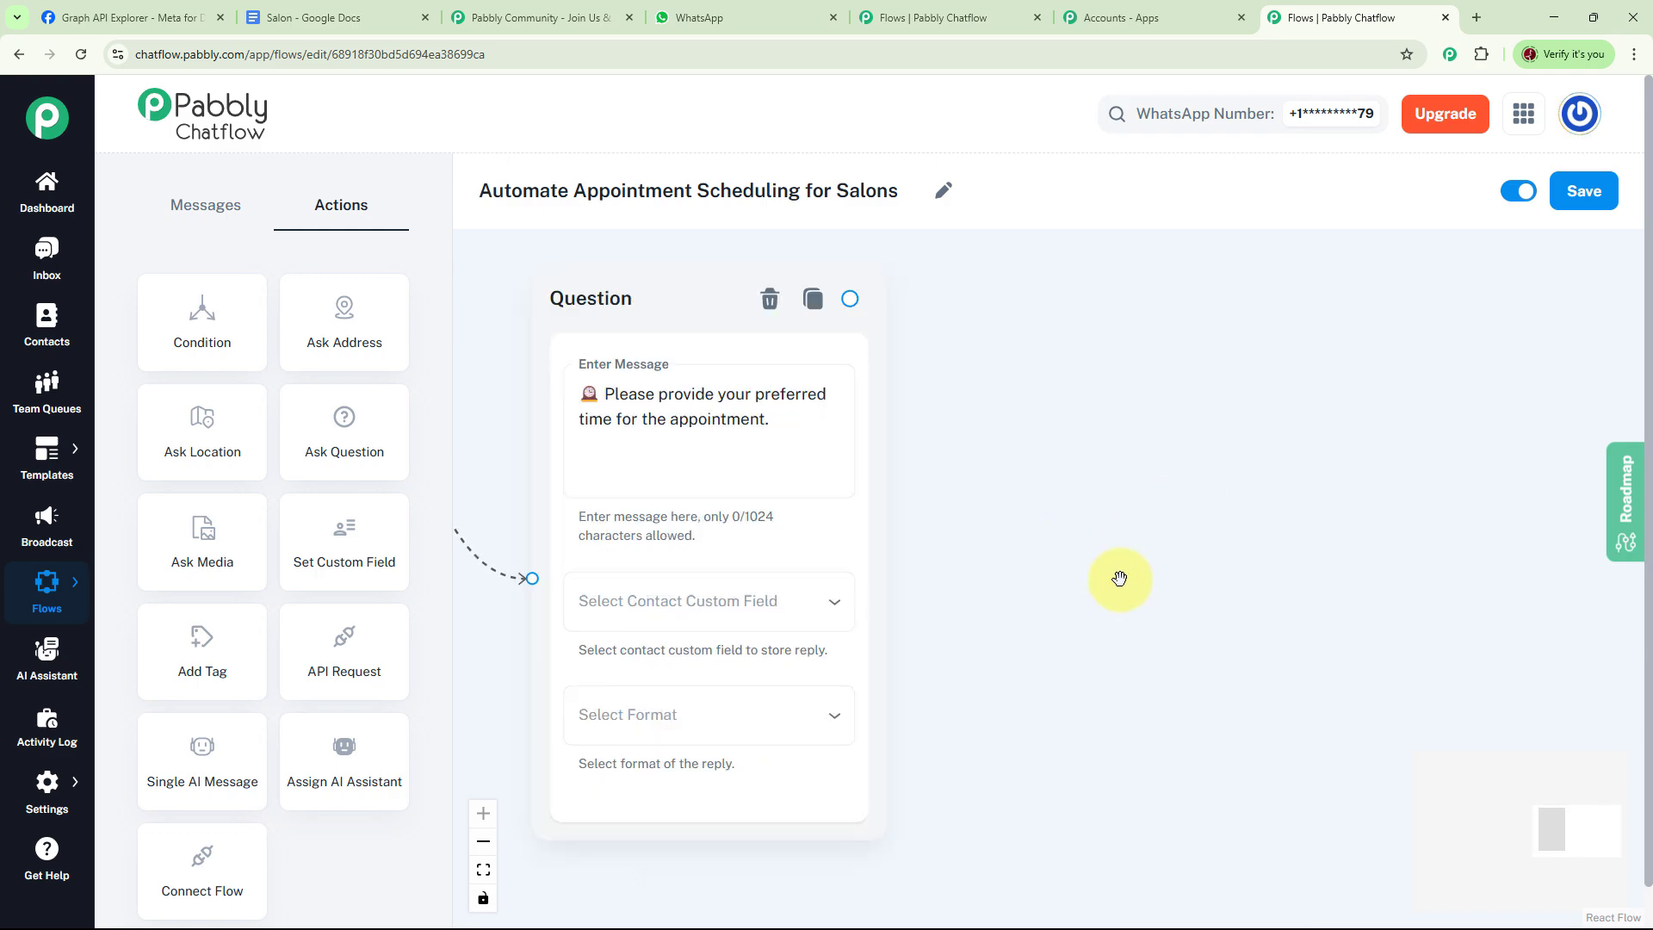
pyautogui.click(782, 607)
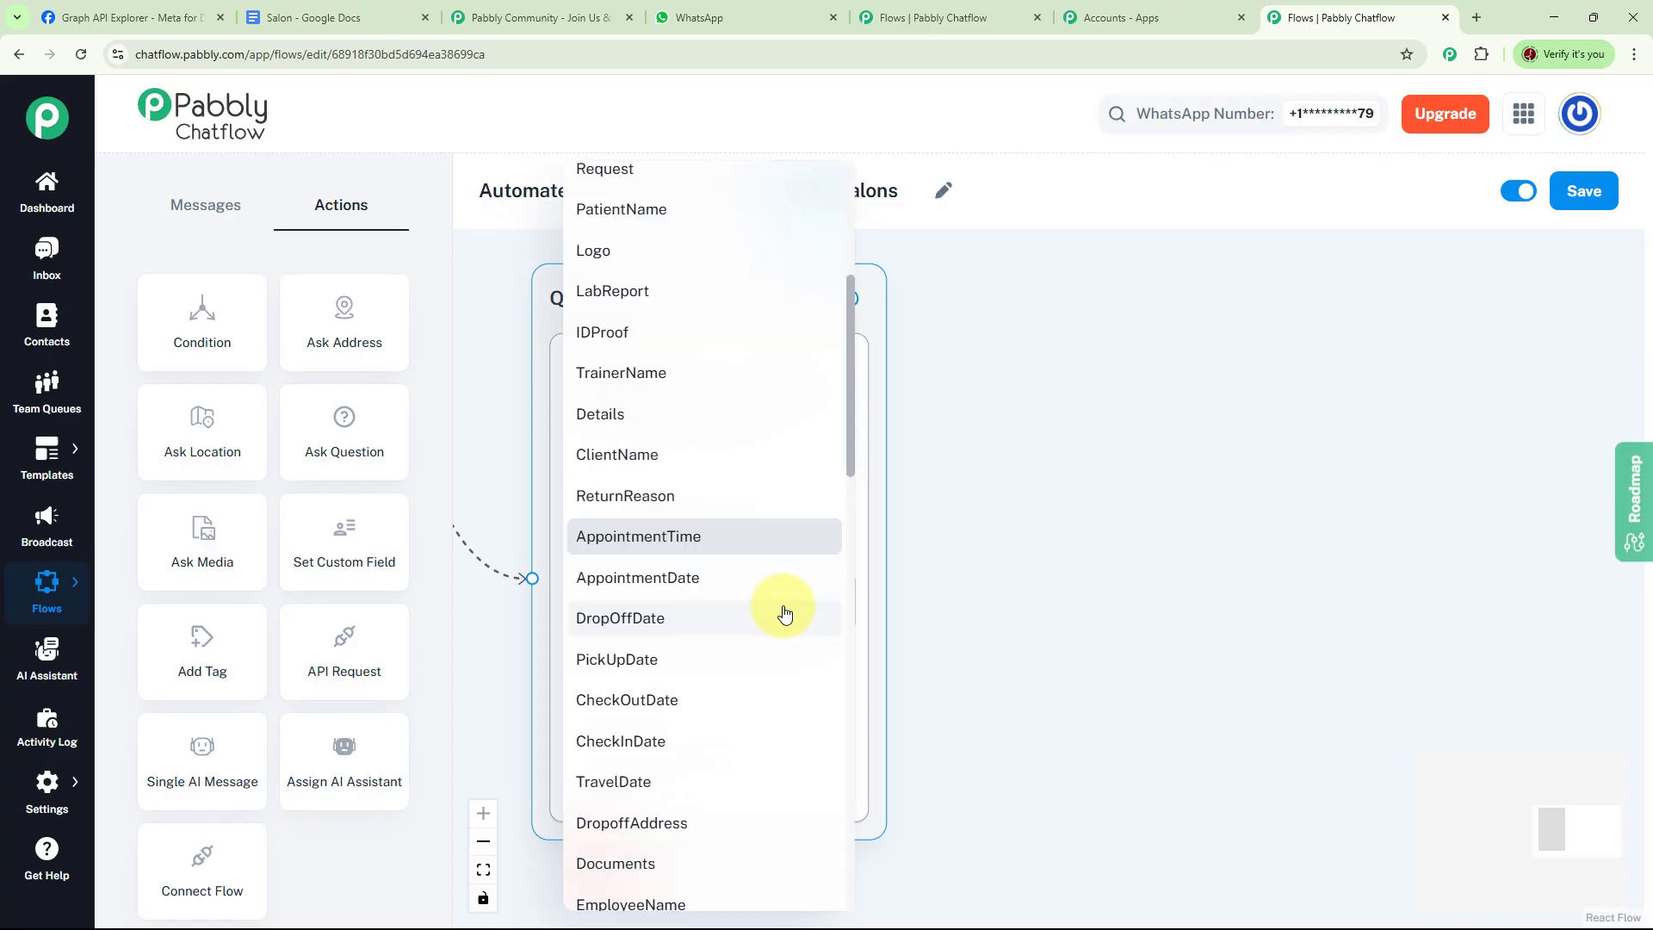
pyautogui.click(694, 538)
pyautogui.click(763, 715)
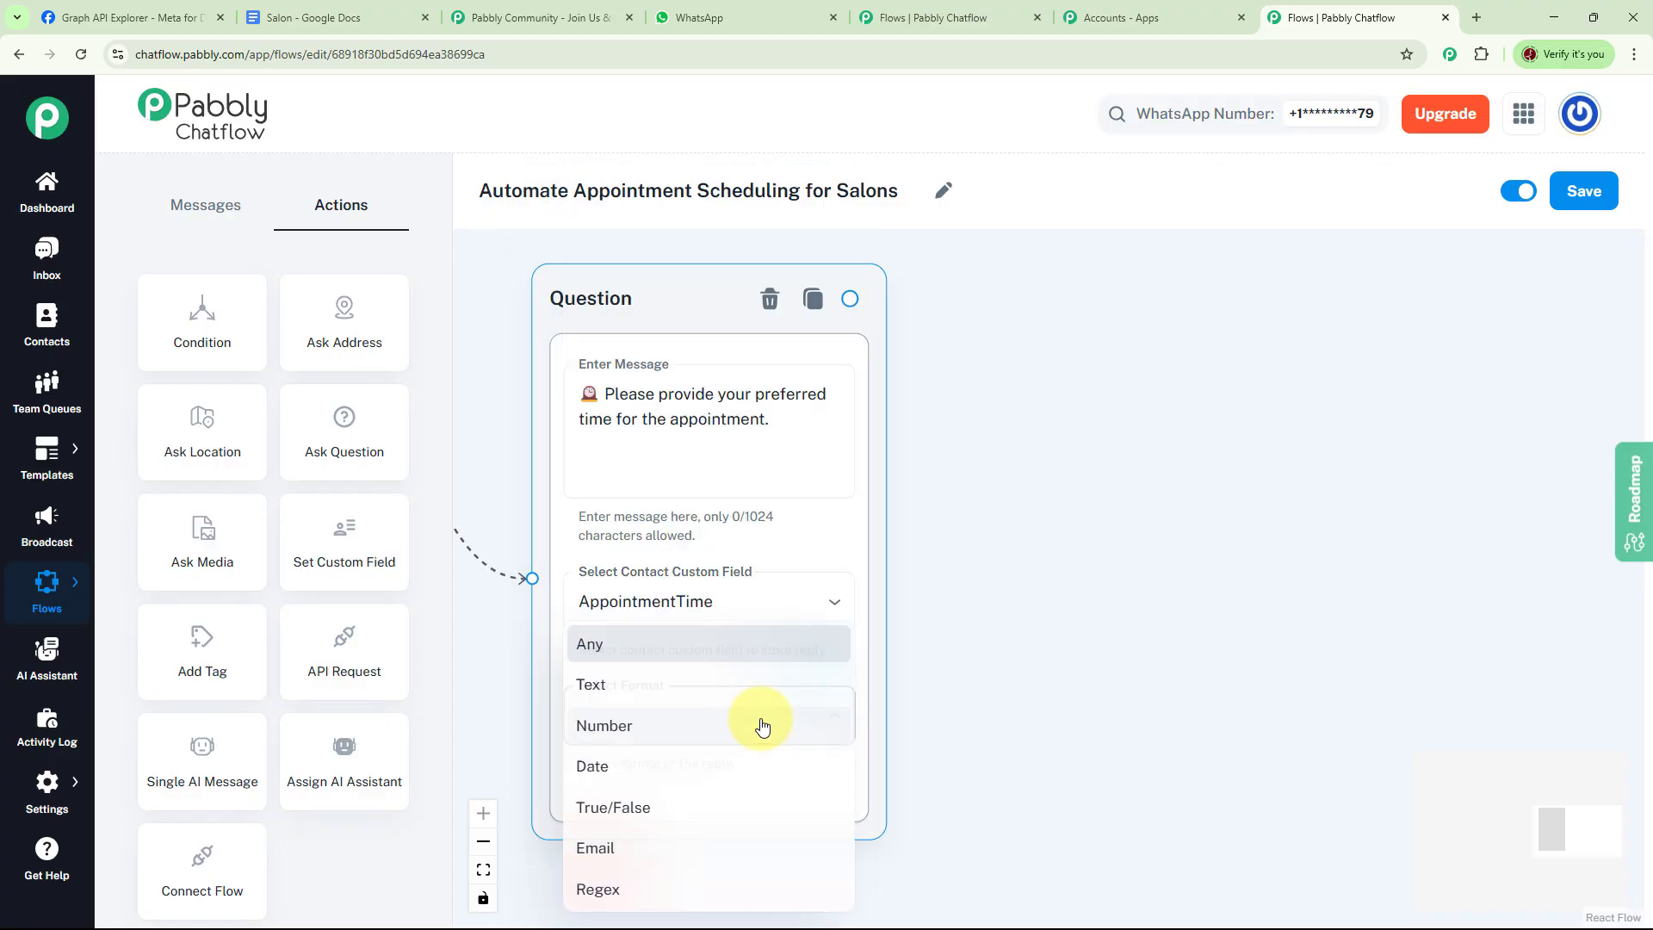
pyautogui.click(594, 647)
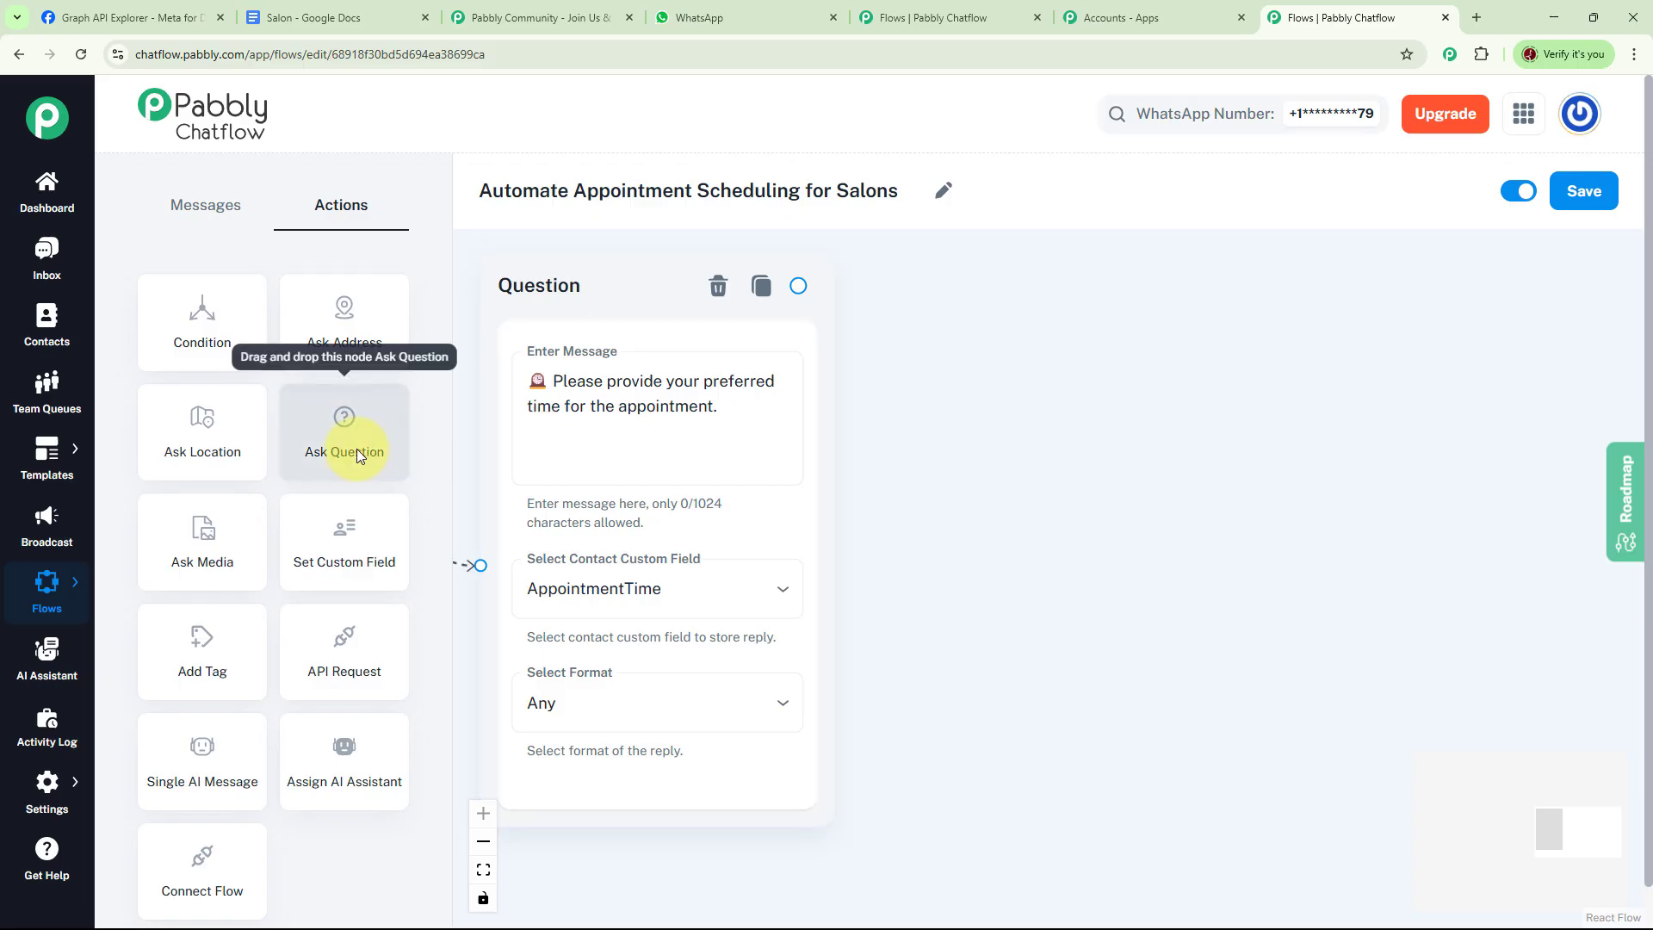
# Add a third Ask Question node after the time question and paste the full name question
pyautogui.moveTo(357, 448); pyautogui.dragTo(1138, 401)
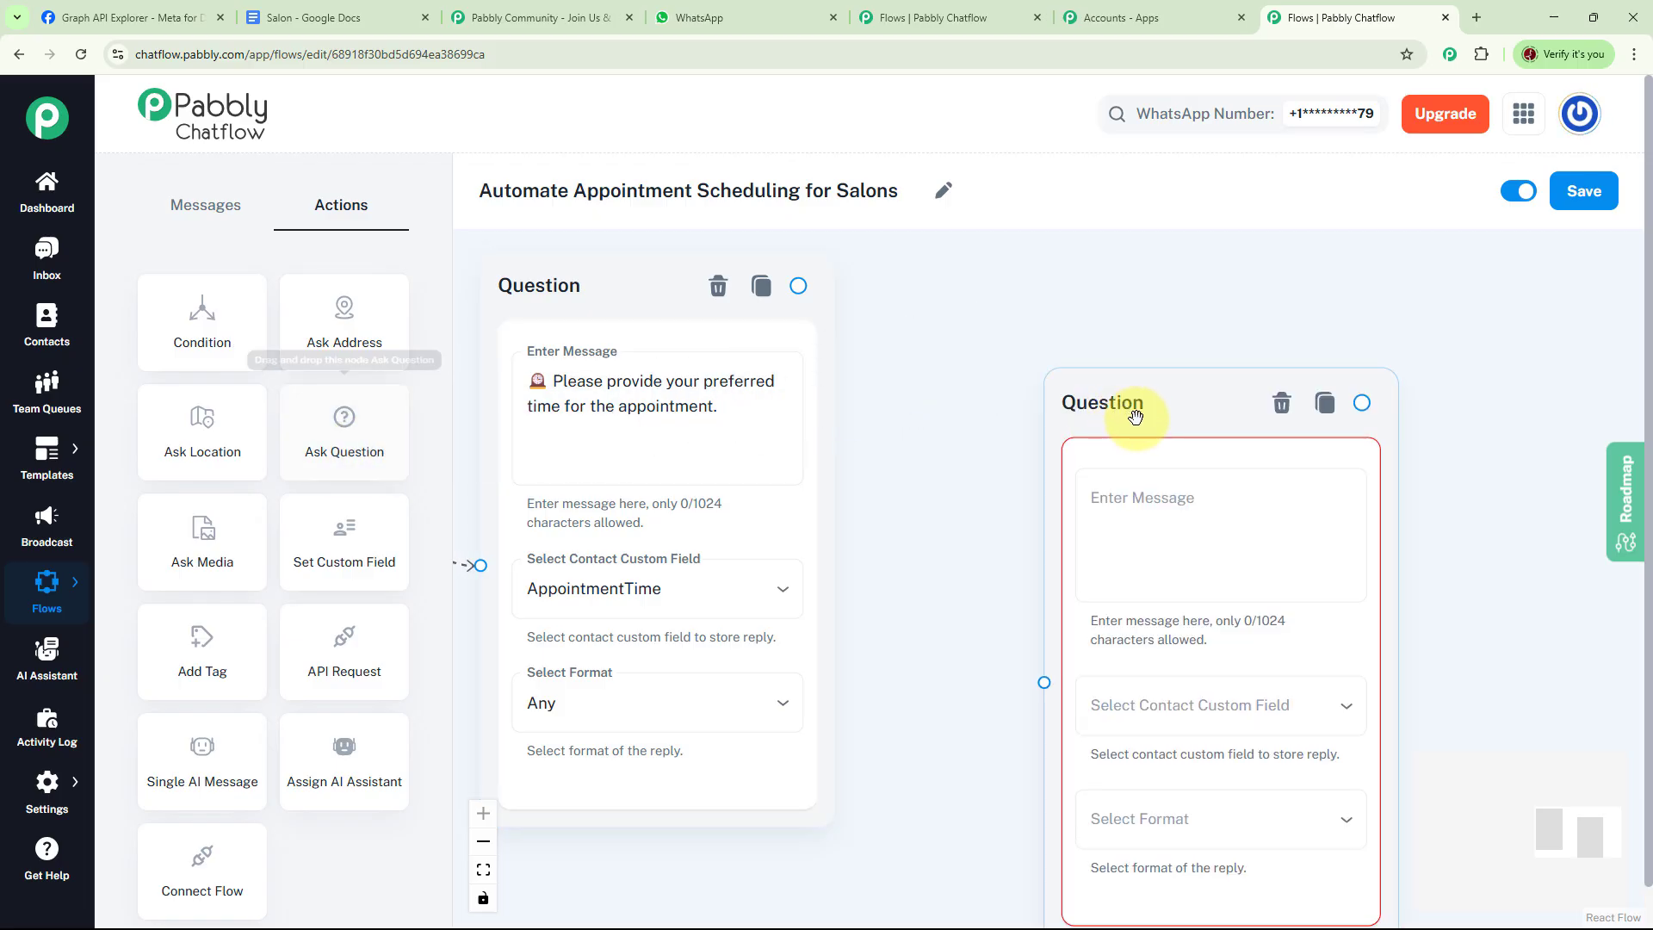
pyautogui.moveTo(794, 286); pyautogui.dragTo(967, 587)
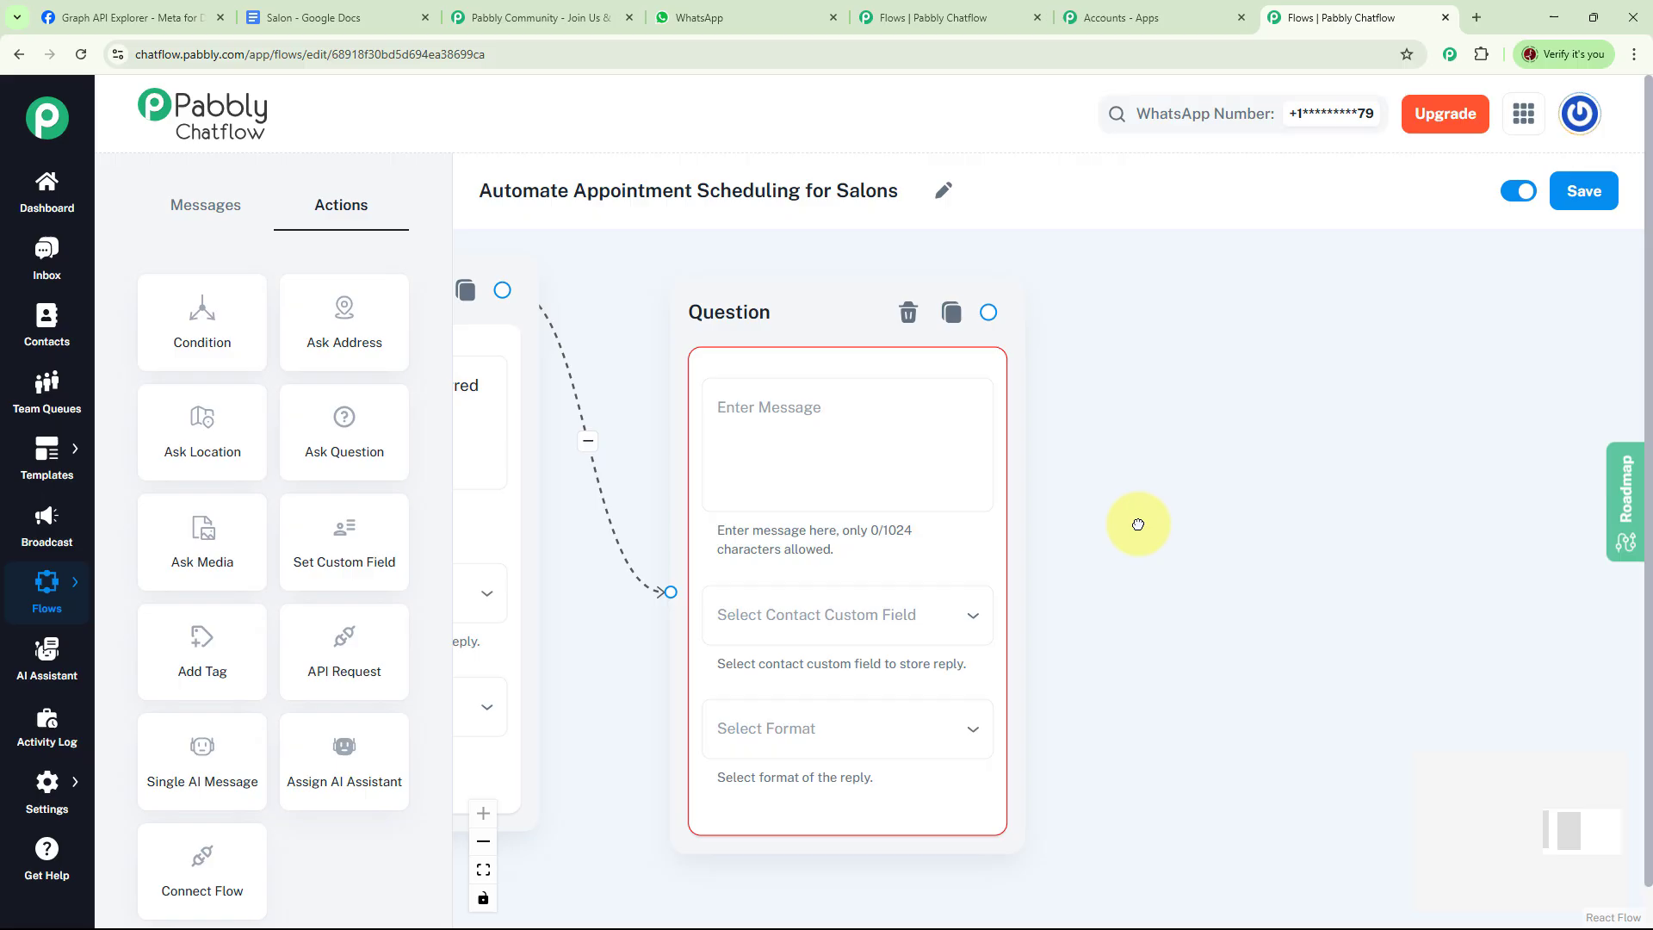
pyautogui.click(778, 423)
pyautogui.write('👤 Can I have your full name for the appointment?')
pyautogui.click(958, 473)
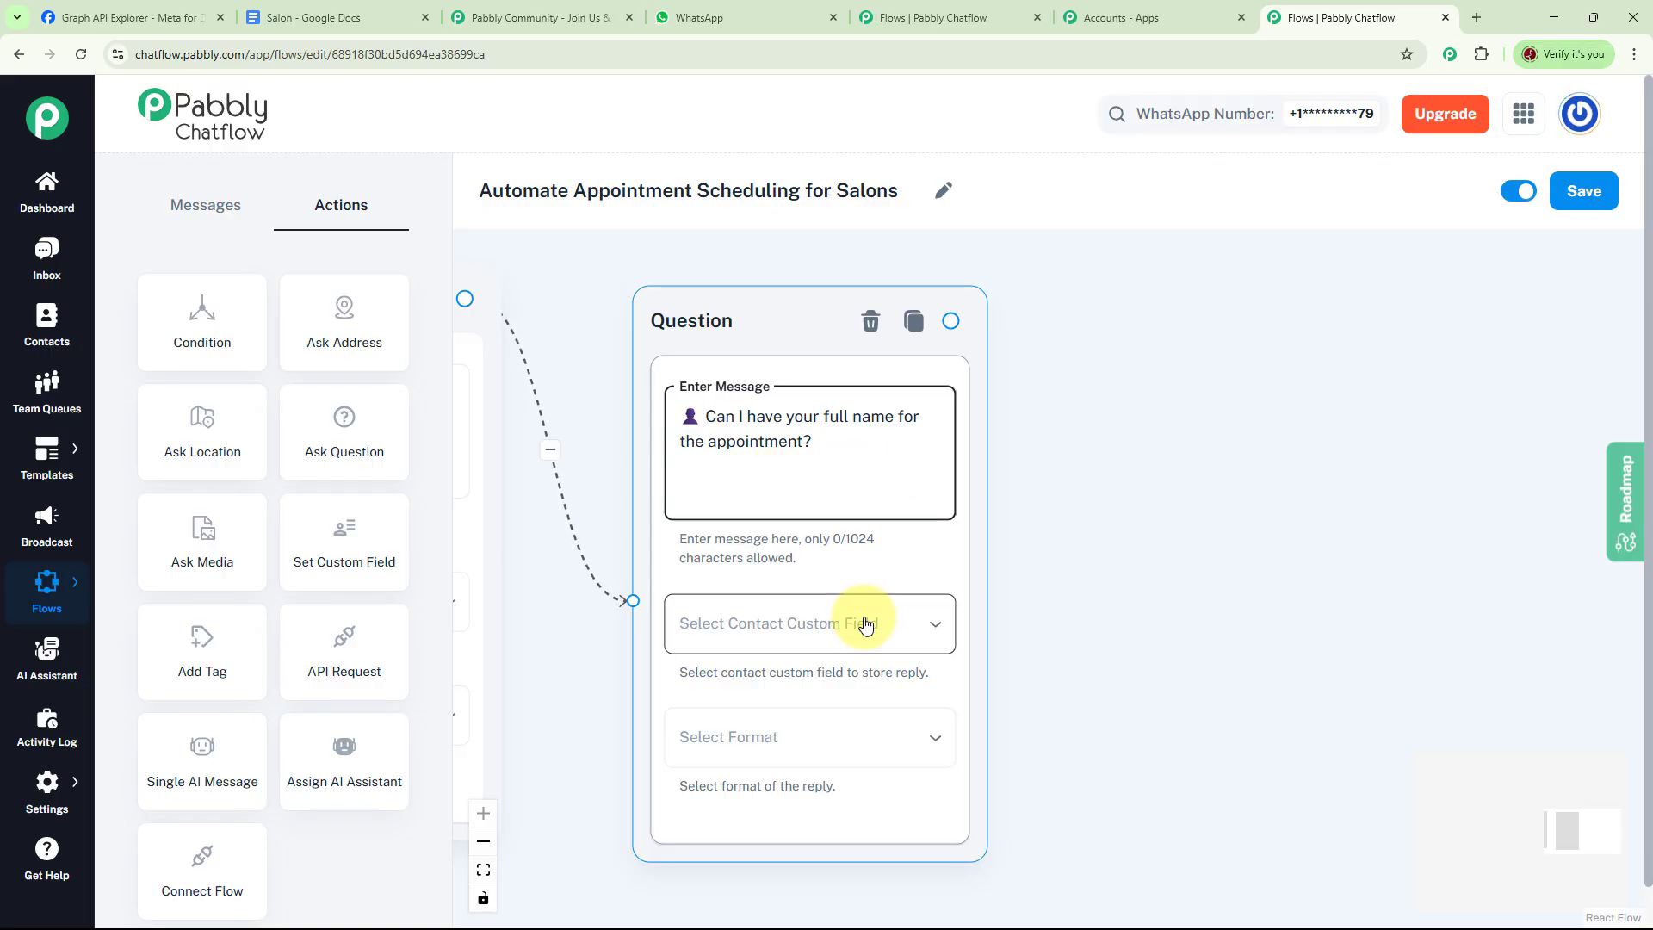
# Store the name question's reply in the CustomerName custom field with Text format
pyautogui.click(859, 623)
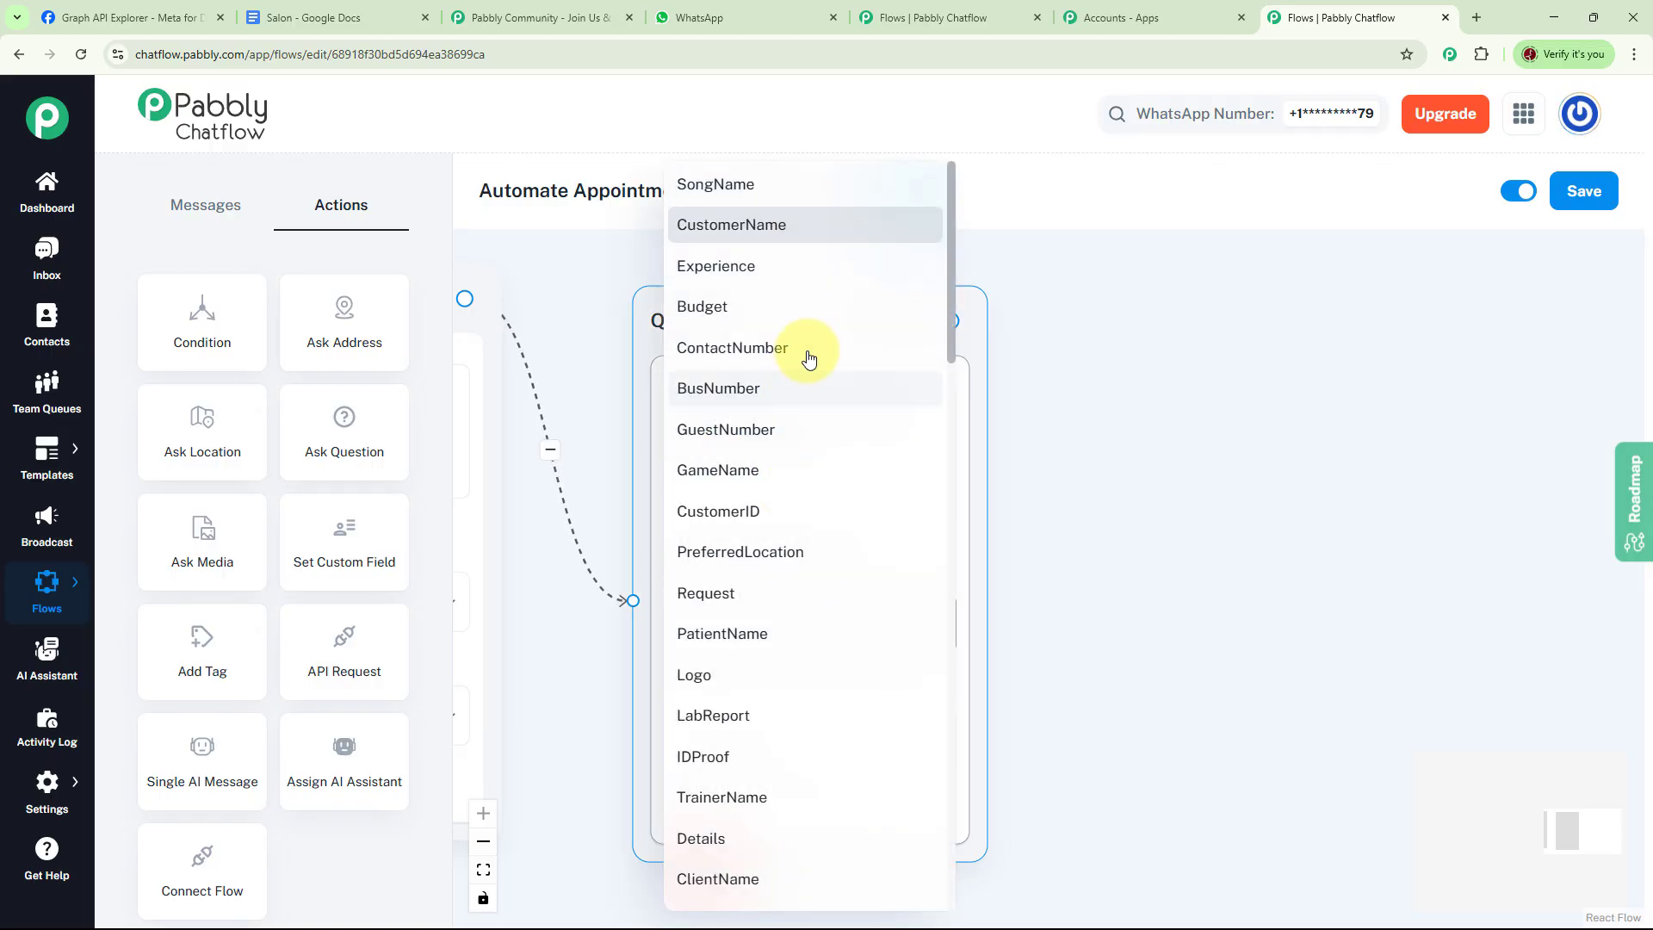
pyautogui.click(755, 231)
pyautogui.click(702, 704)
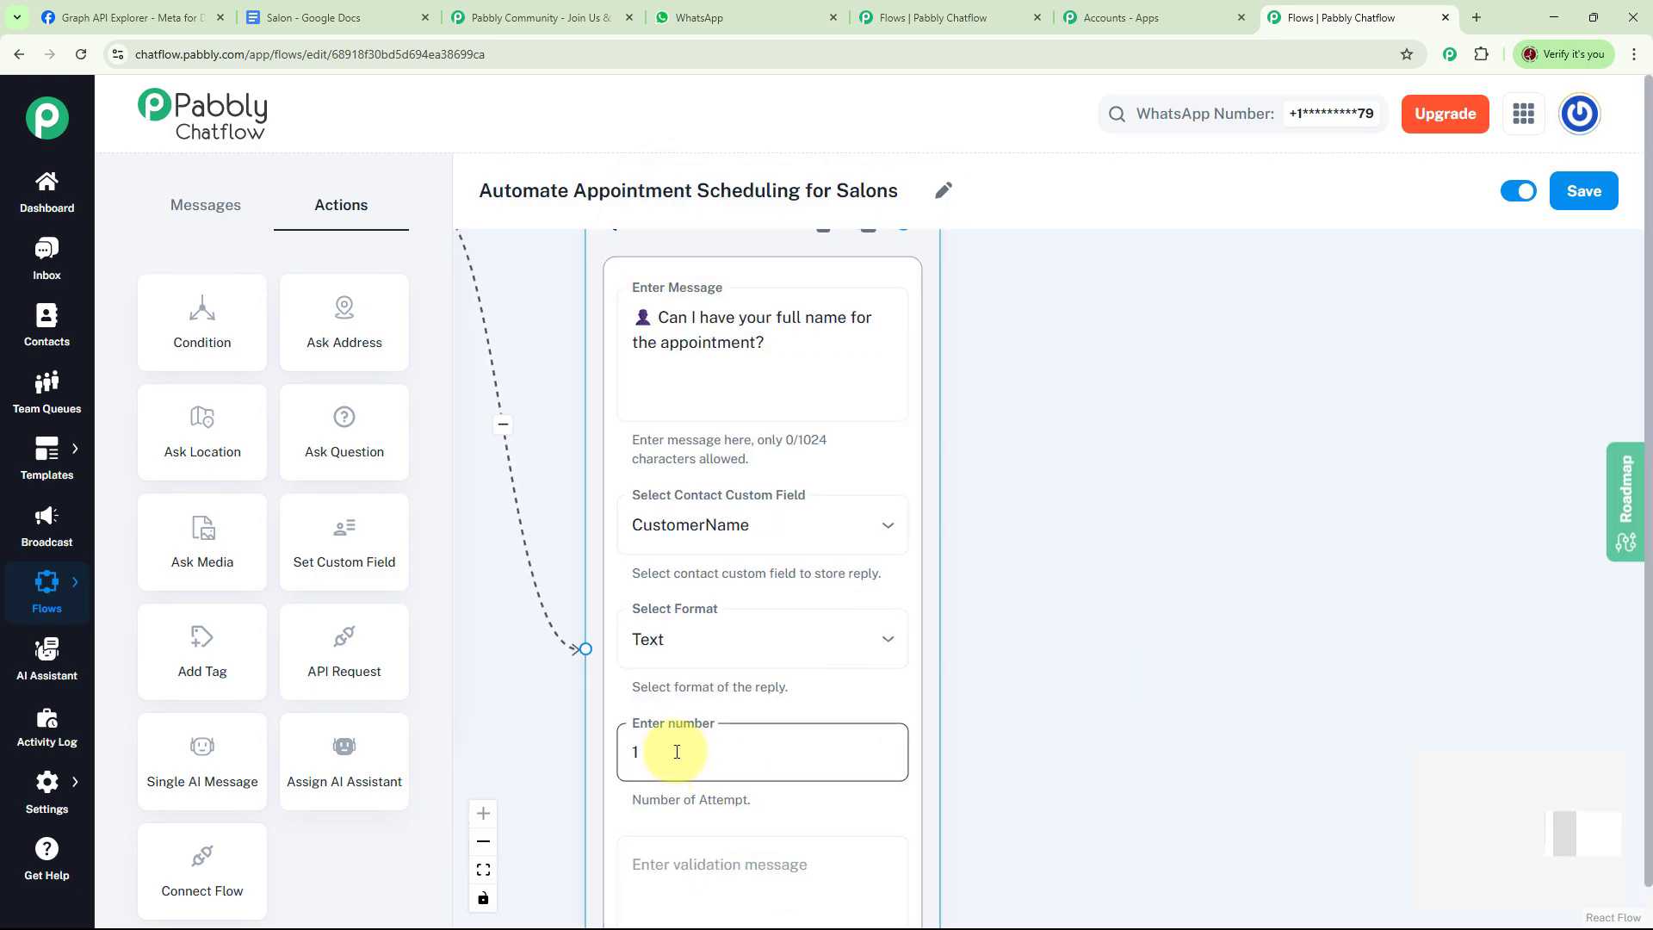
pyautogui.click(1119, 702)
pyautogui.moveTo(1139, 689); pyautogui.dragTo(1008, 748)
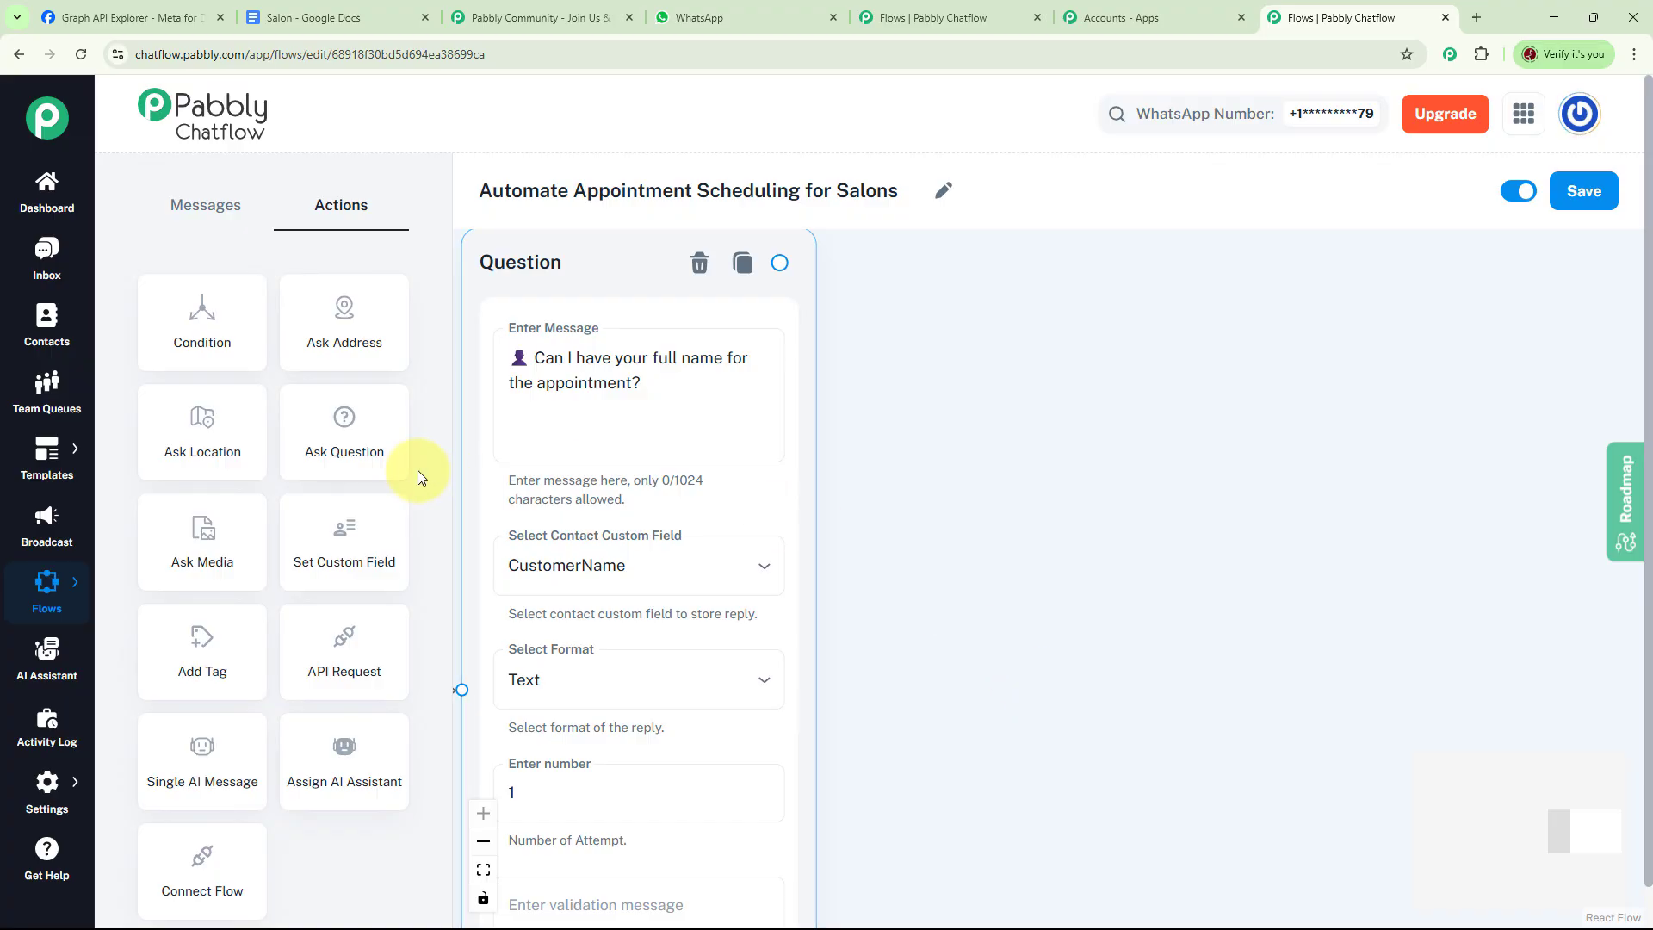
# Add a fourth Ask Question node after the name question and paste the contact number question
pyautogui.moveTo(360, 462); pyautogui.dragTo(1043, 443)
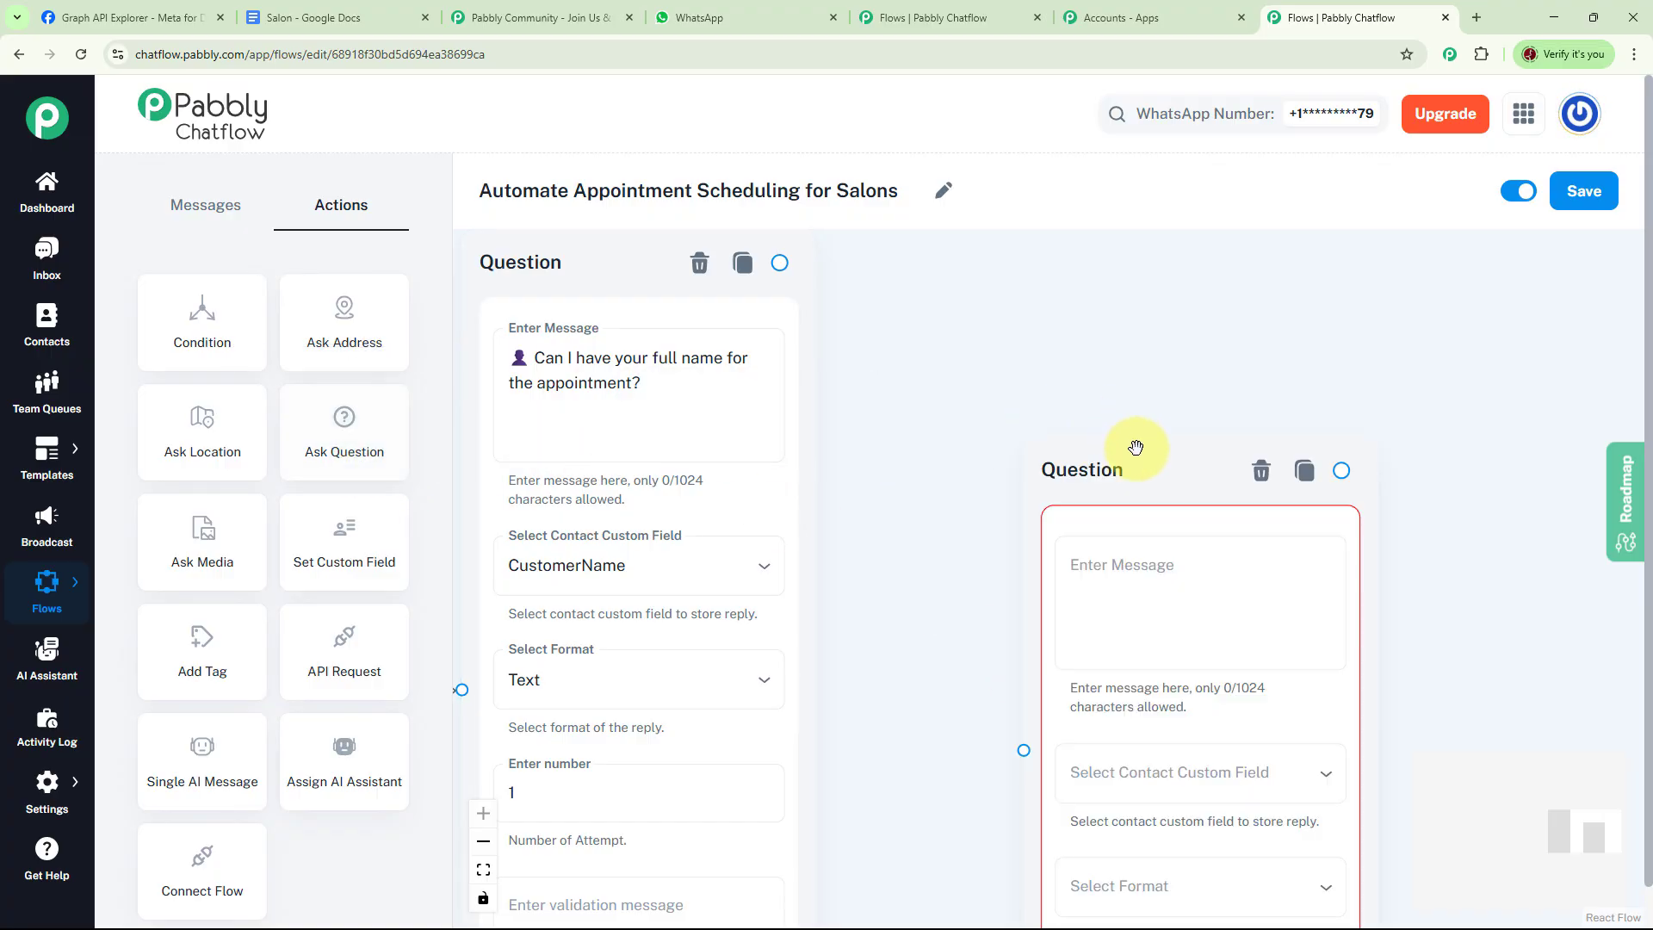
pyautogui.moveTo(779, 263); pyautogui.dragTo(966, 583)
pyautogui.moveTo(1496, 515); pyautogui.dragTo(1323, 515)
pyautogui.click(996, 395)
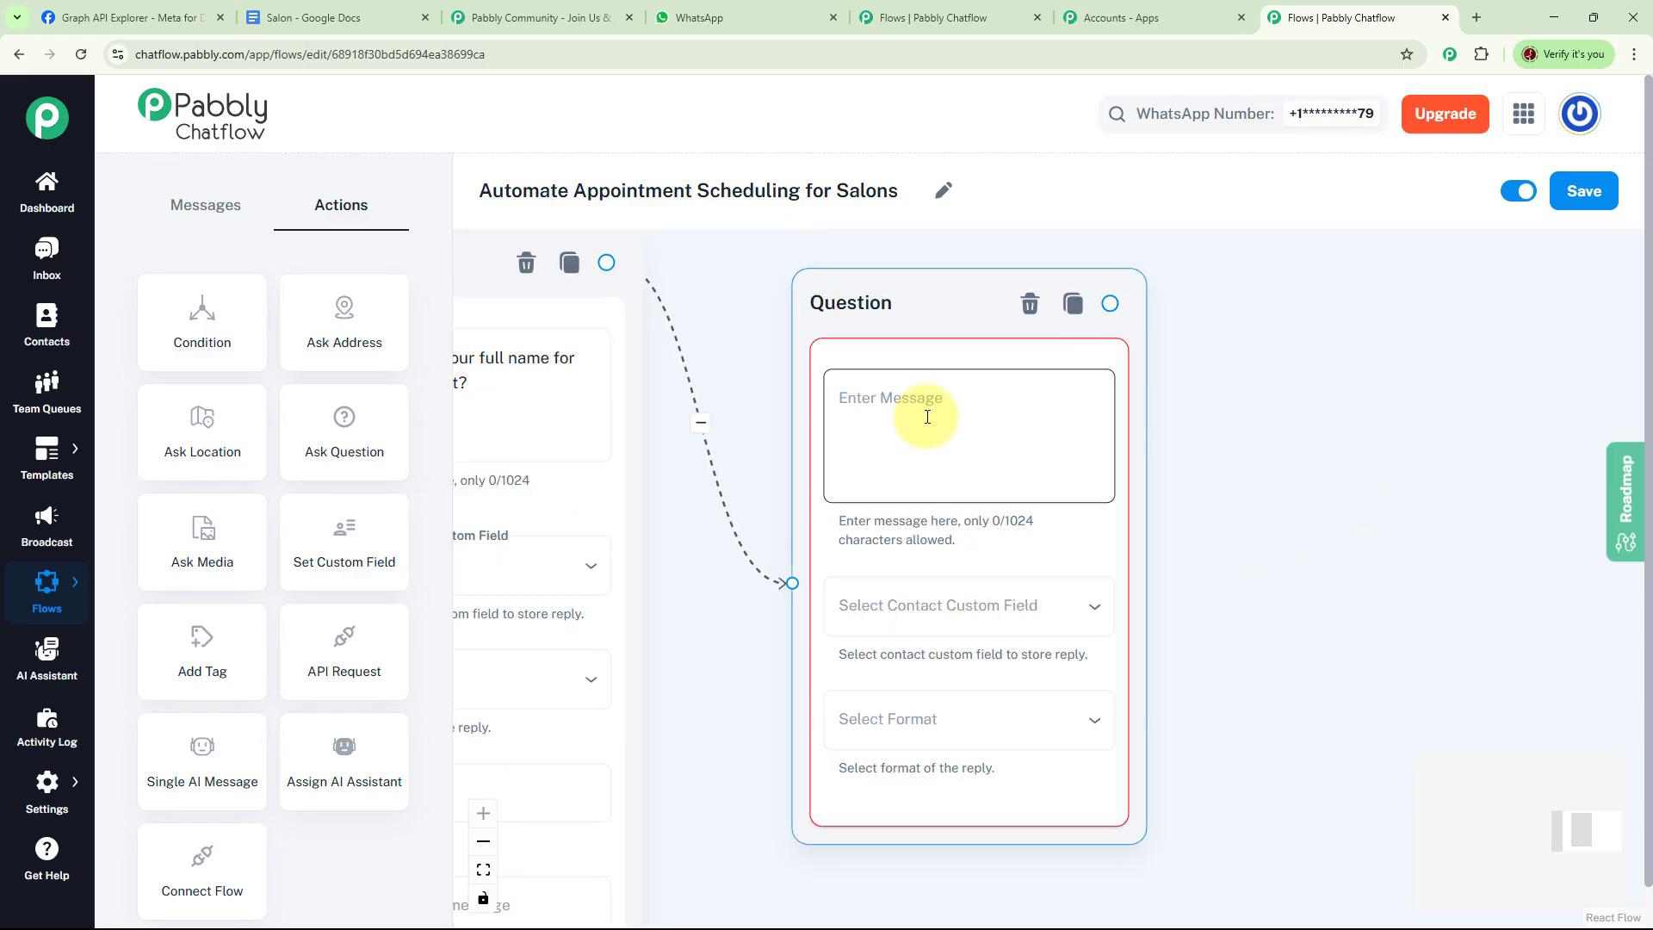
pyautogui.write('📱 Please provide your contact number.')
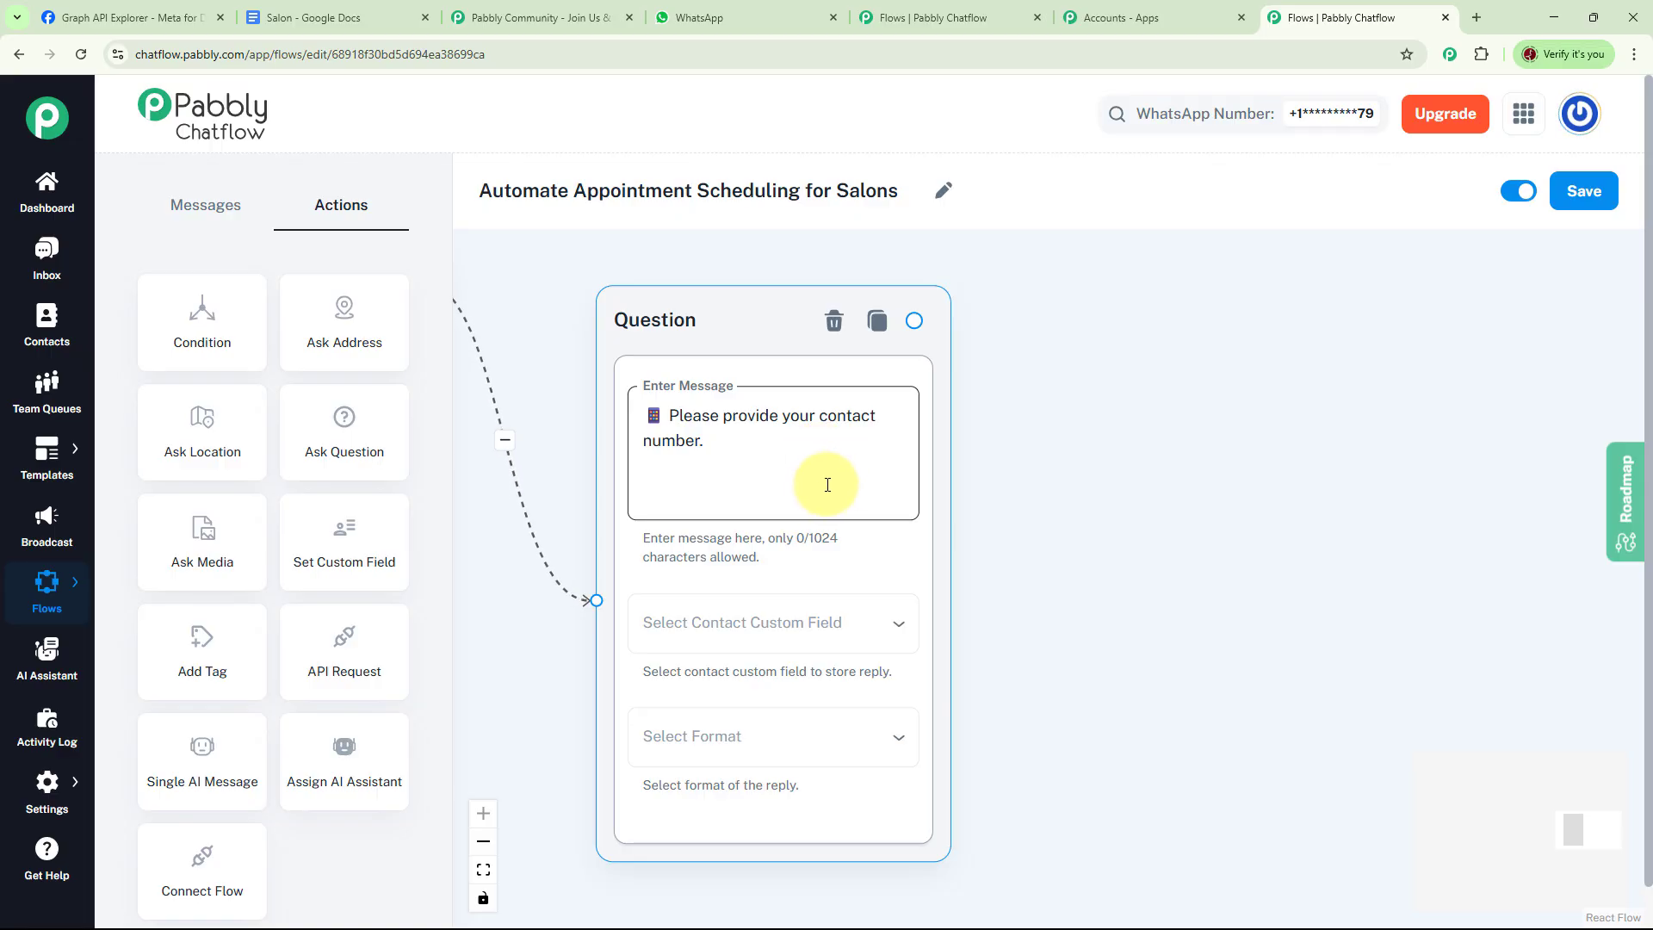
# Store the contact number reply in the ContactNumber custom field with Any format
pyautogui.click(834, 619)
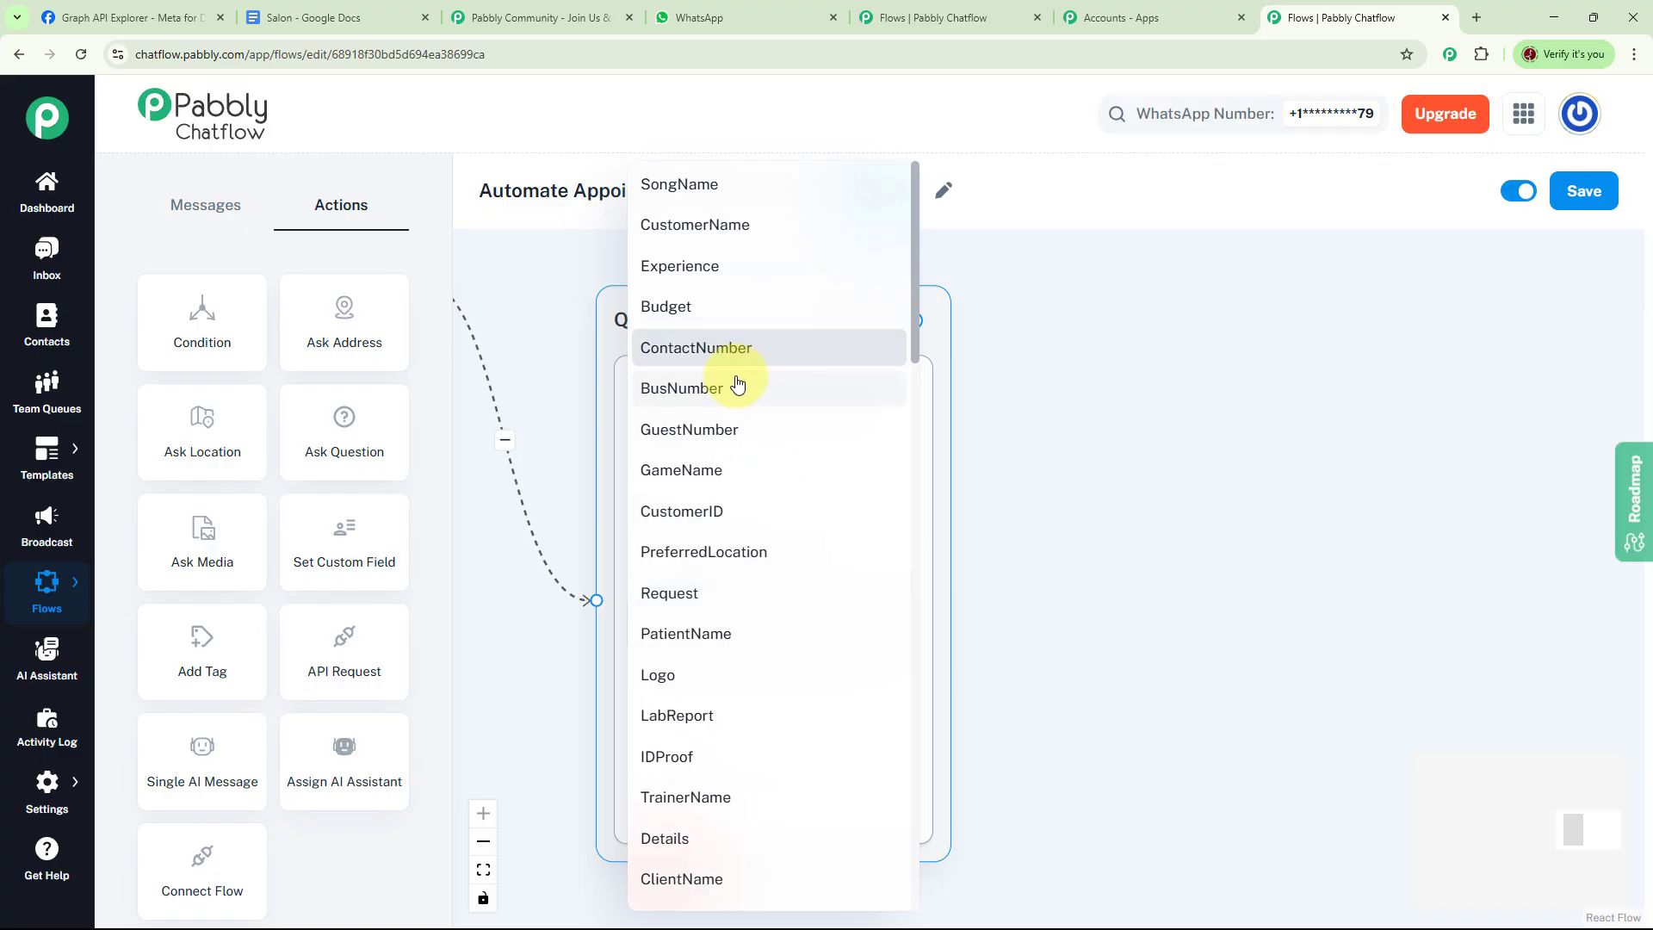
pyautogui.click(720, 346)
pyautogui.click(732, 838)
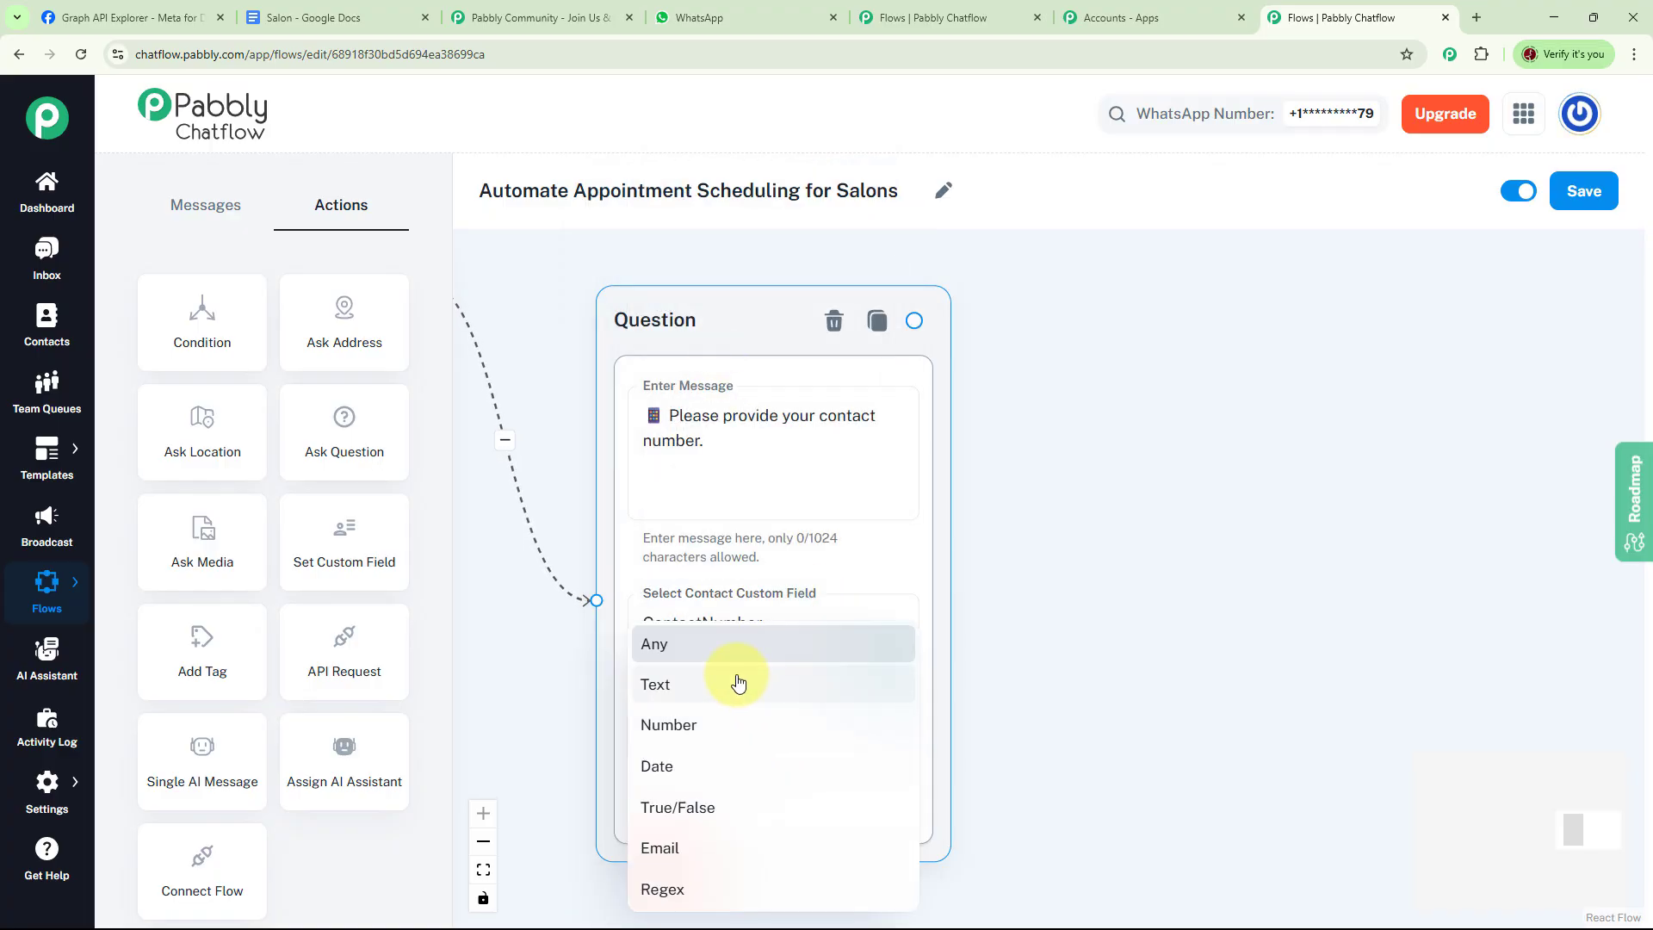
pyautogui.click(677, 648)
pyautogui.moveTo(1174, 599); pyautogui.dragTo(1091, 579)
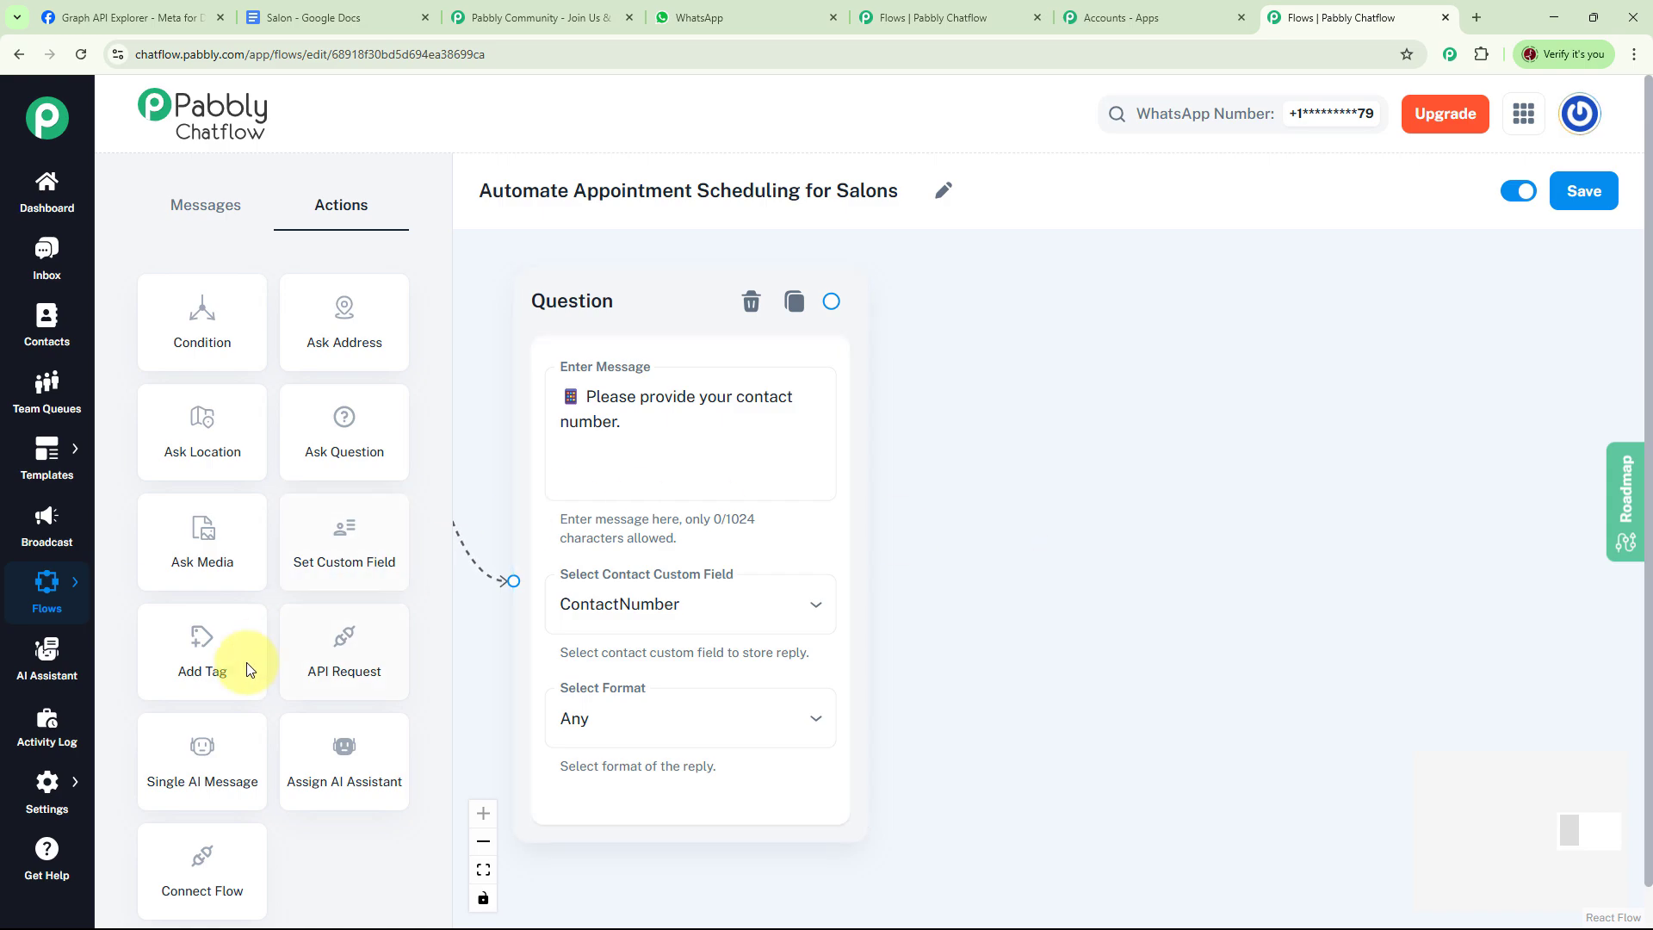
# Connect an Add Tag node after the contact number question, choose the Appointment Booked tag, and save the flow
pyautogui.moveTo(207, 663); pyautogui.dragTo(1115, 413)
pyautogui.moveTo(1249, 452); pyautogui.dragTo(1162, 367)
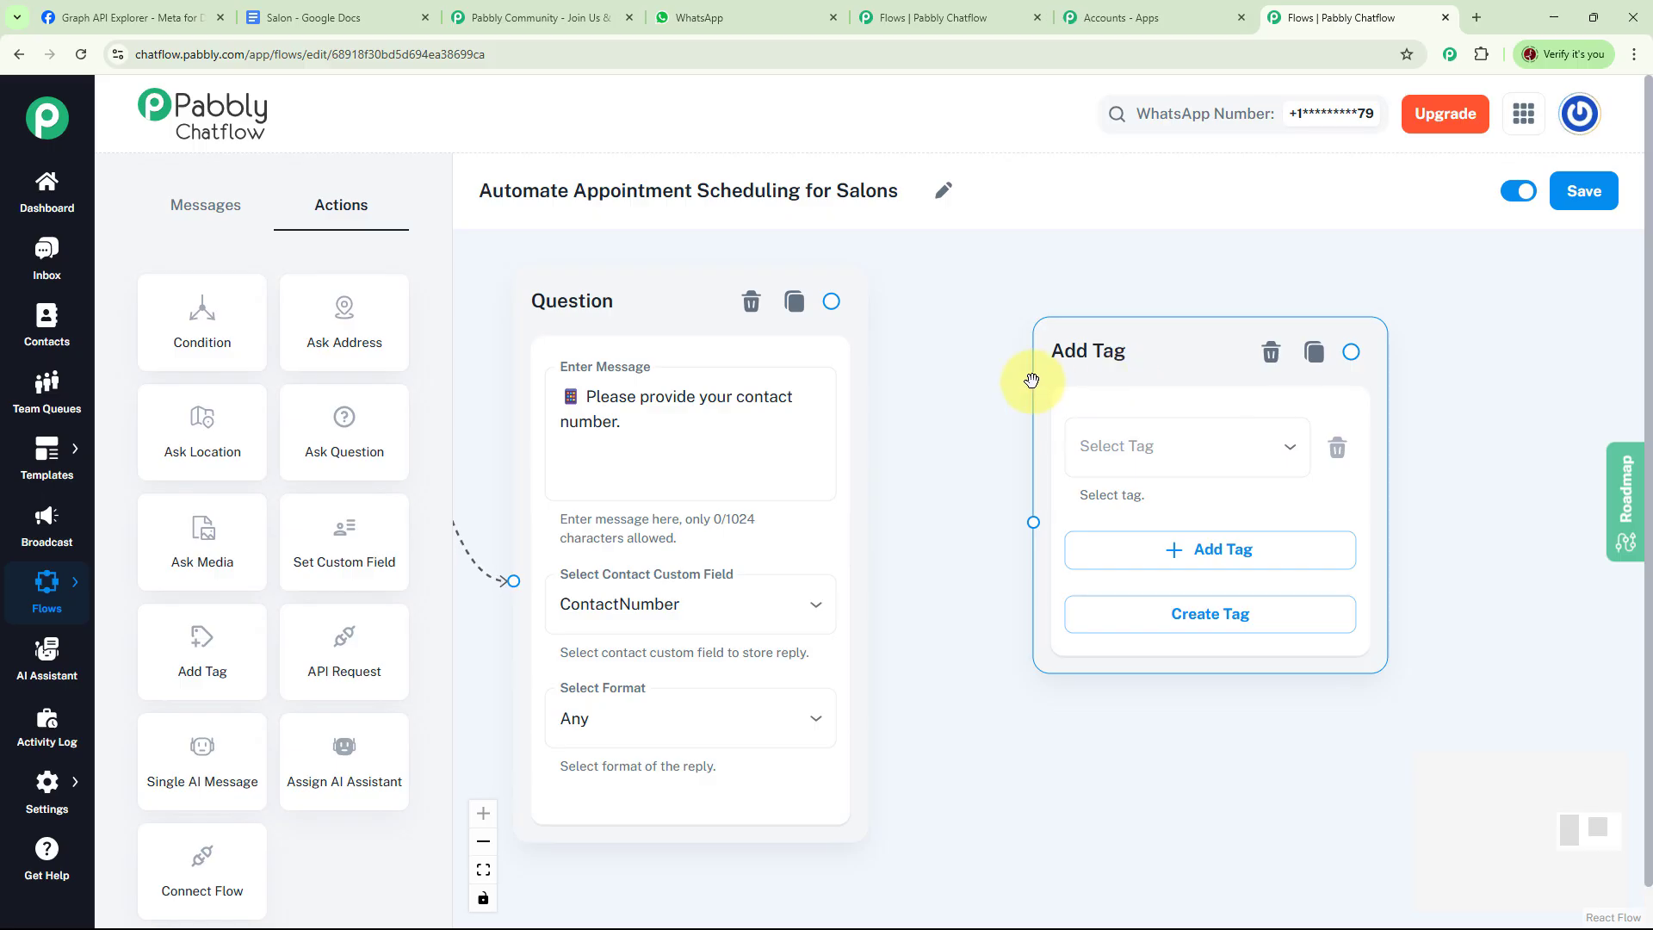
pyautogui.moveTo(832, 307); pyautogui.dragTo(1035, 521)
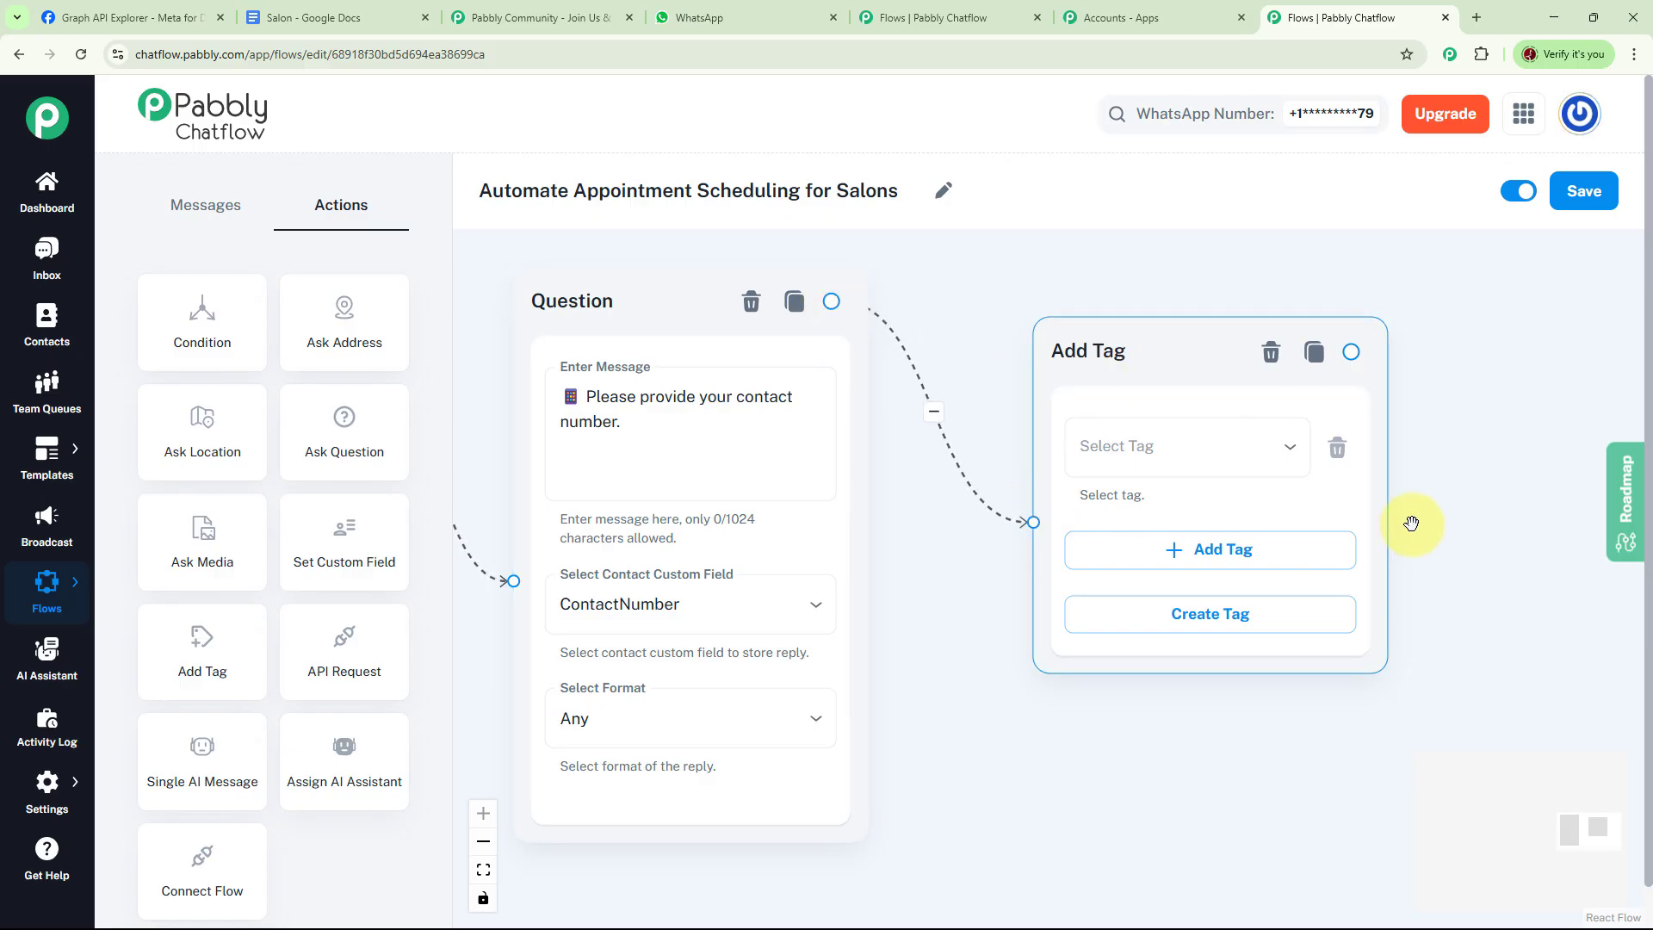
pyautogui.click(1291, 447)
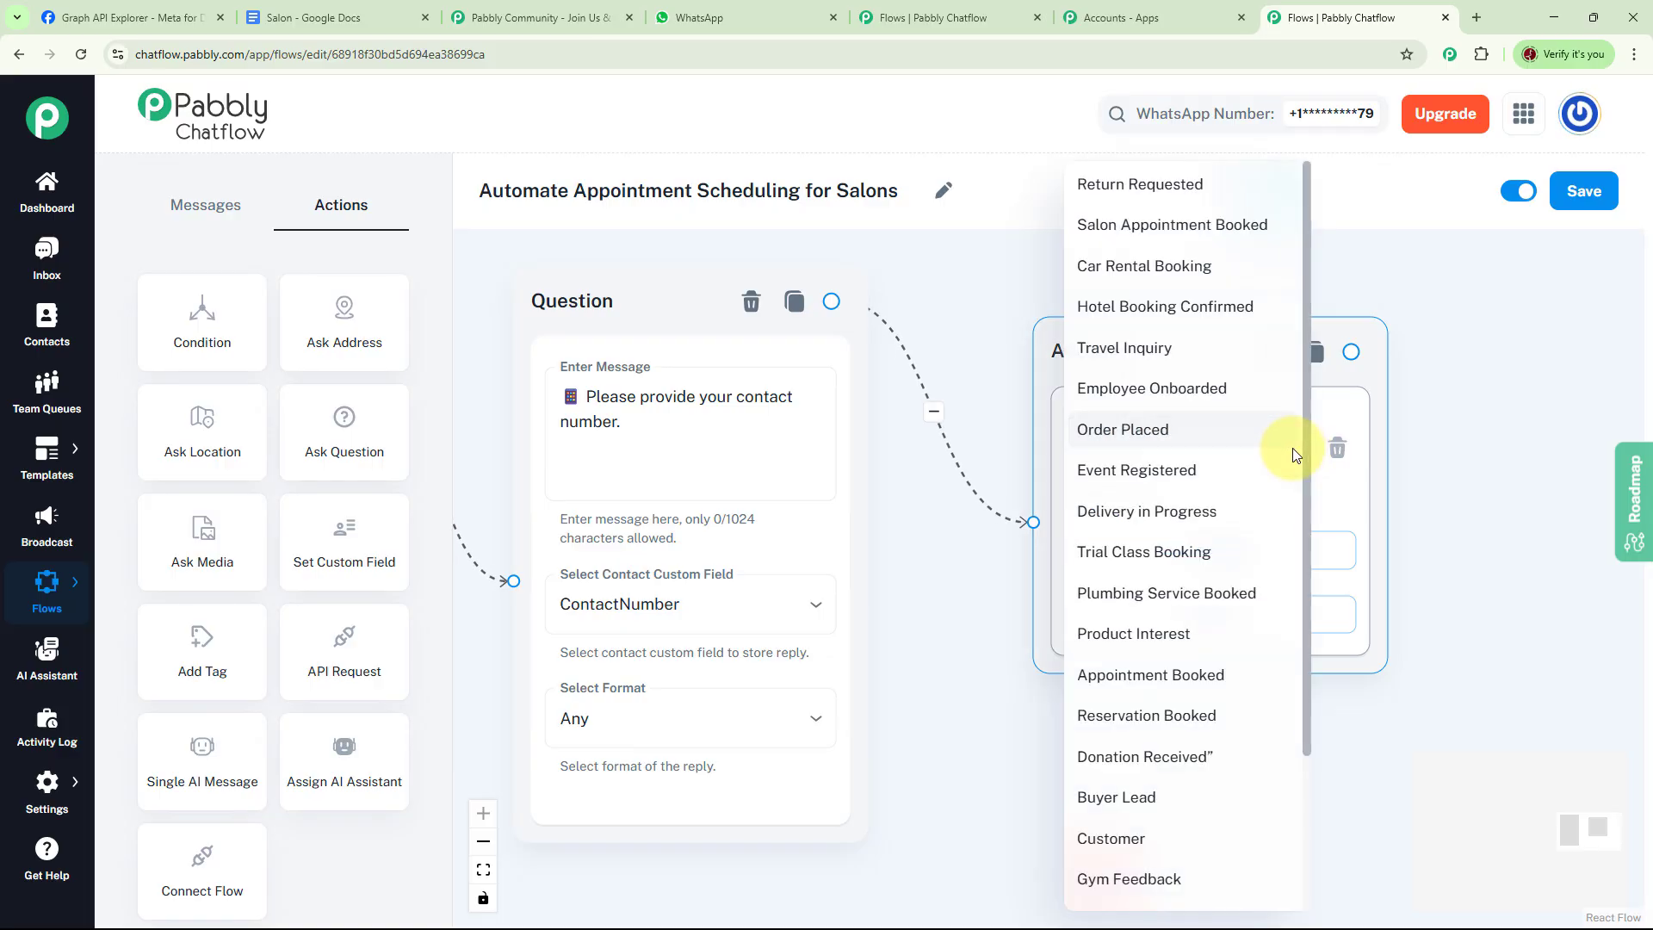
pyautogui.click(1152, 681)
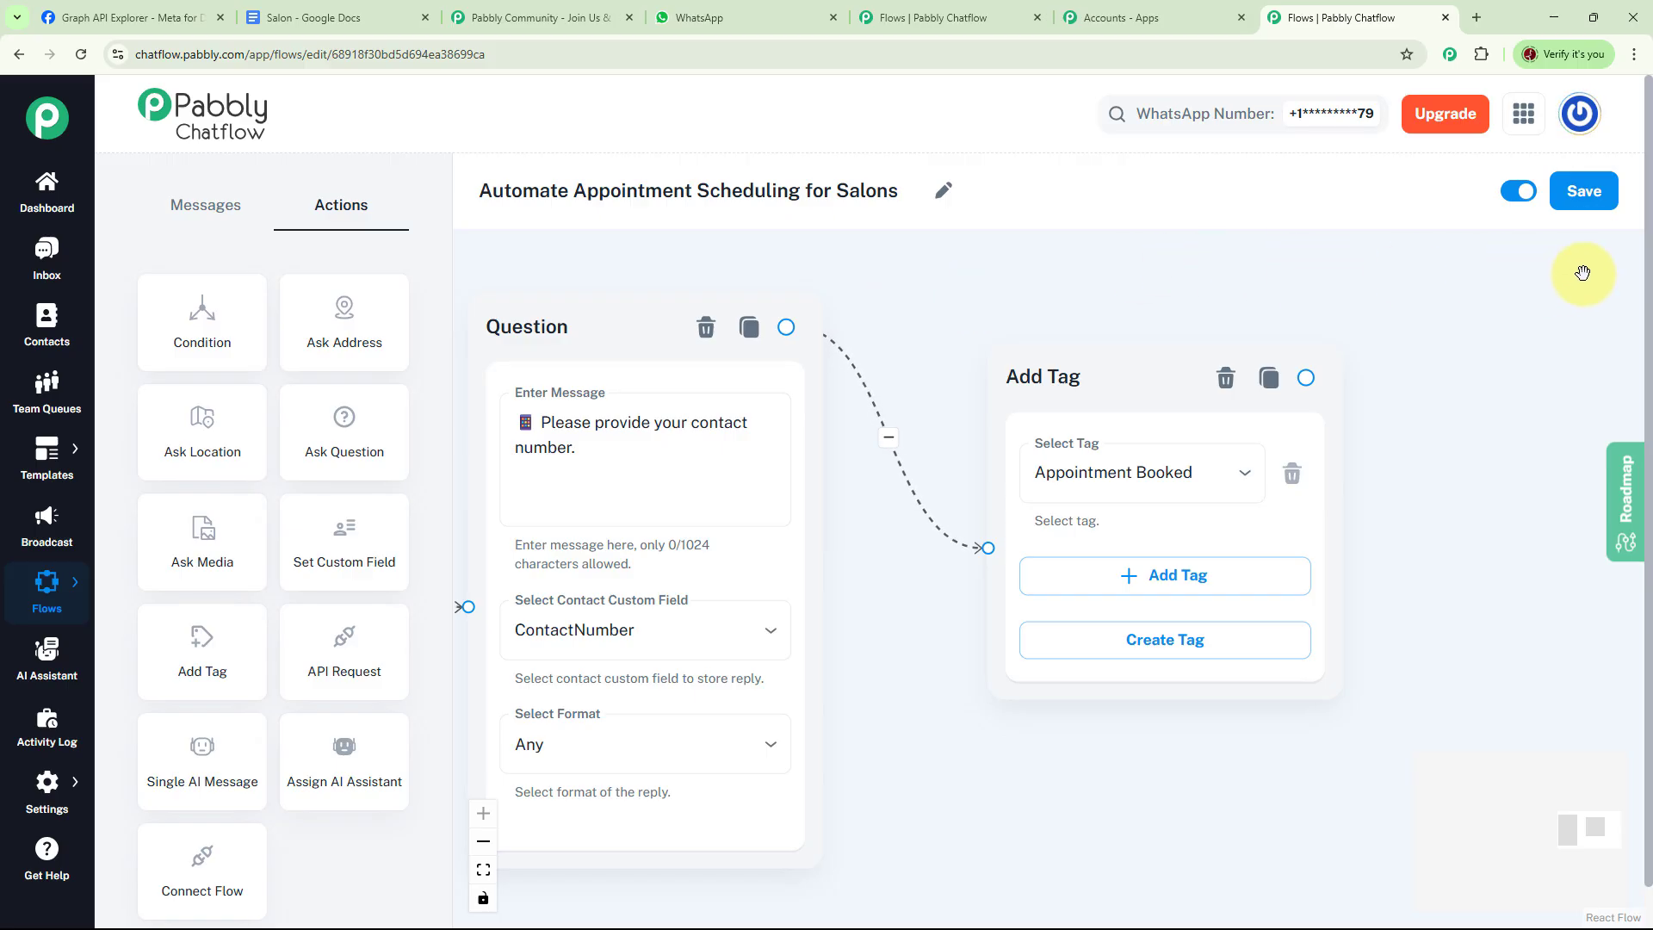
pyautogui.click(1588, 198)
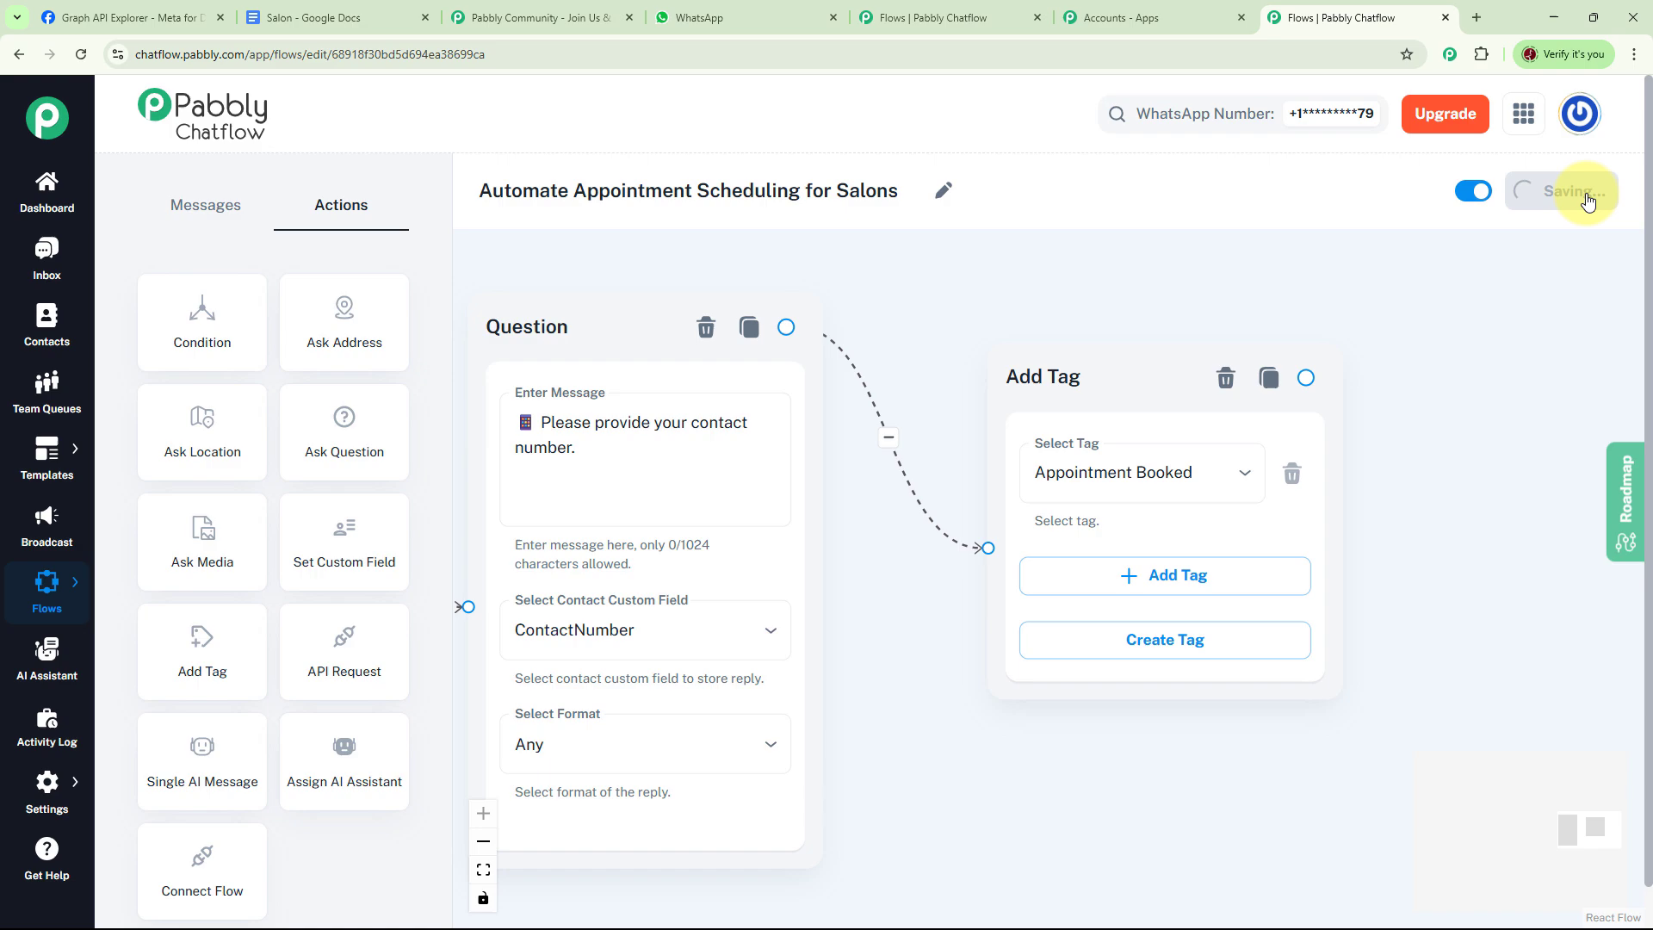
# Open the latest test conversation in the inbox and examine its contact details and tags
pyautogui.click(51, 263)
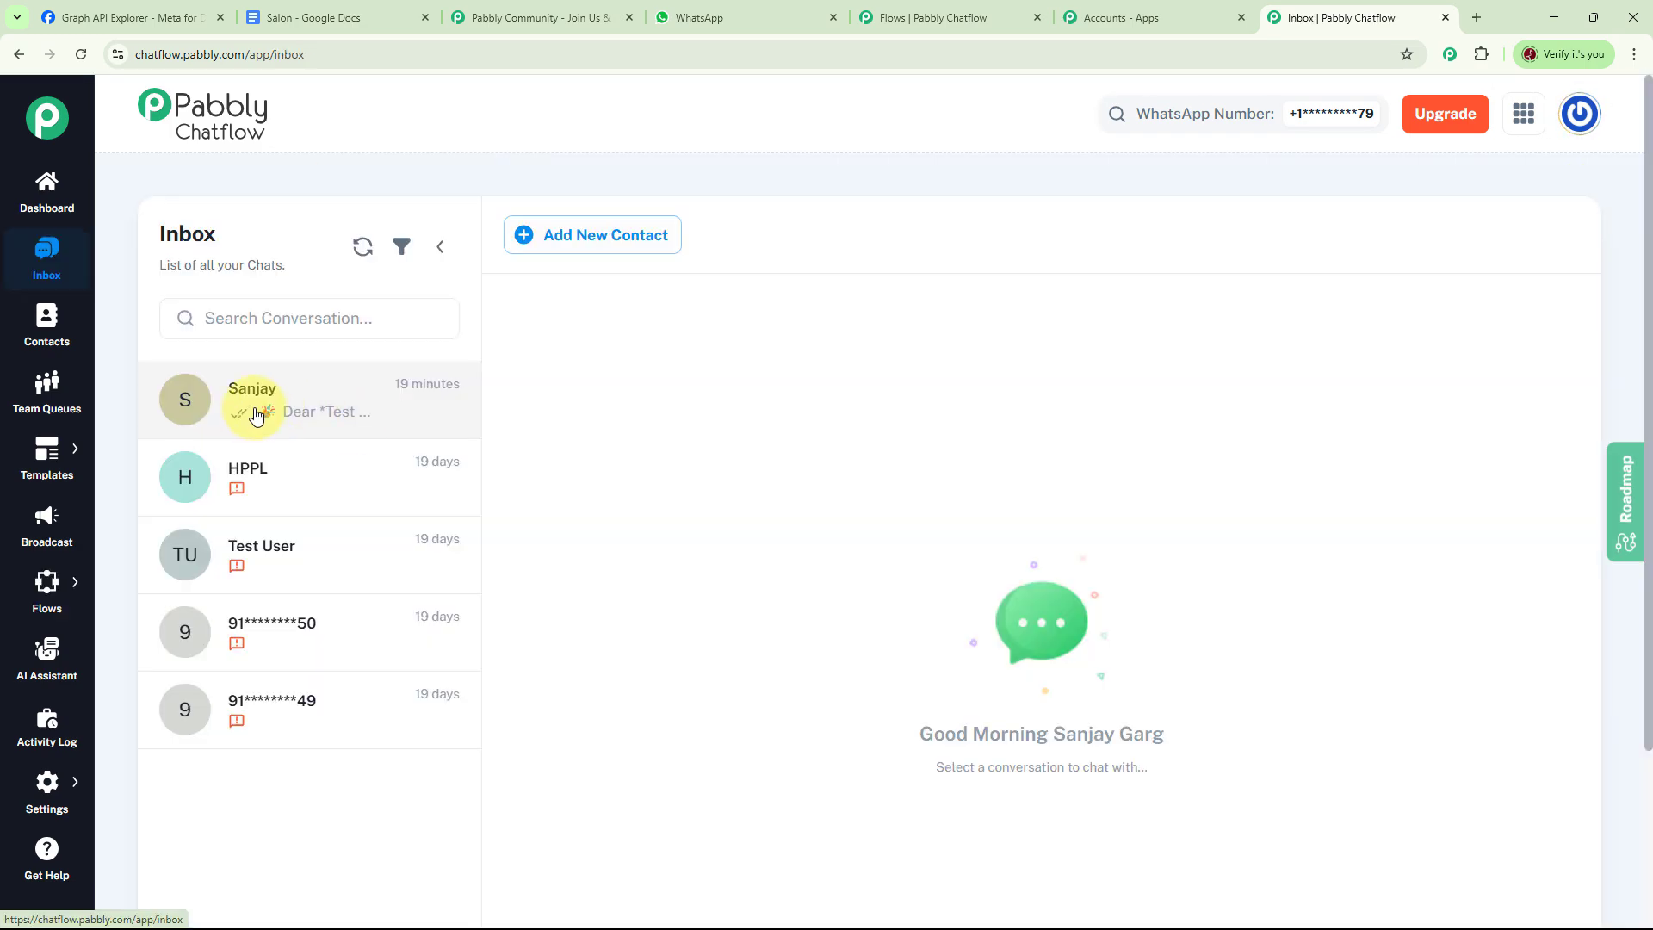
pyautogui.click(256, 414)
pyautogui.scroll(-3, 998, 499)
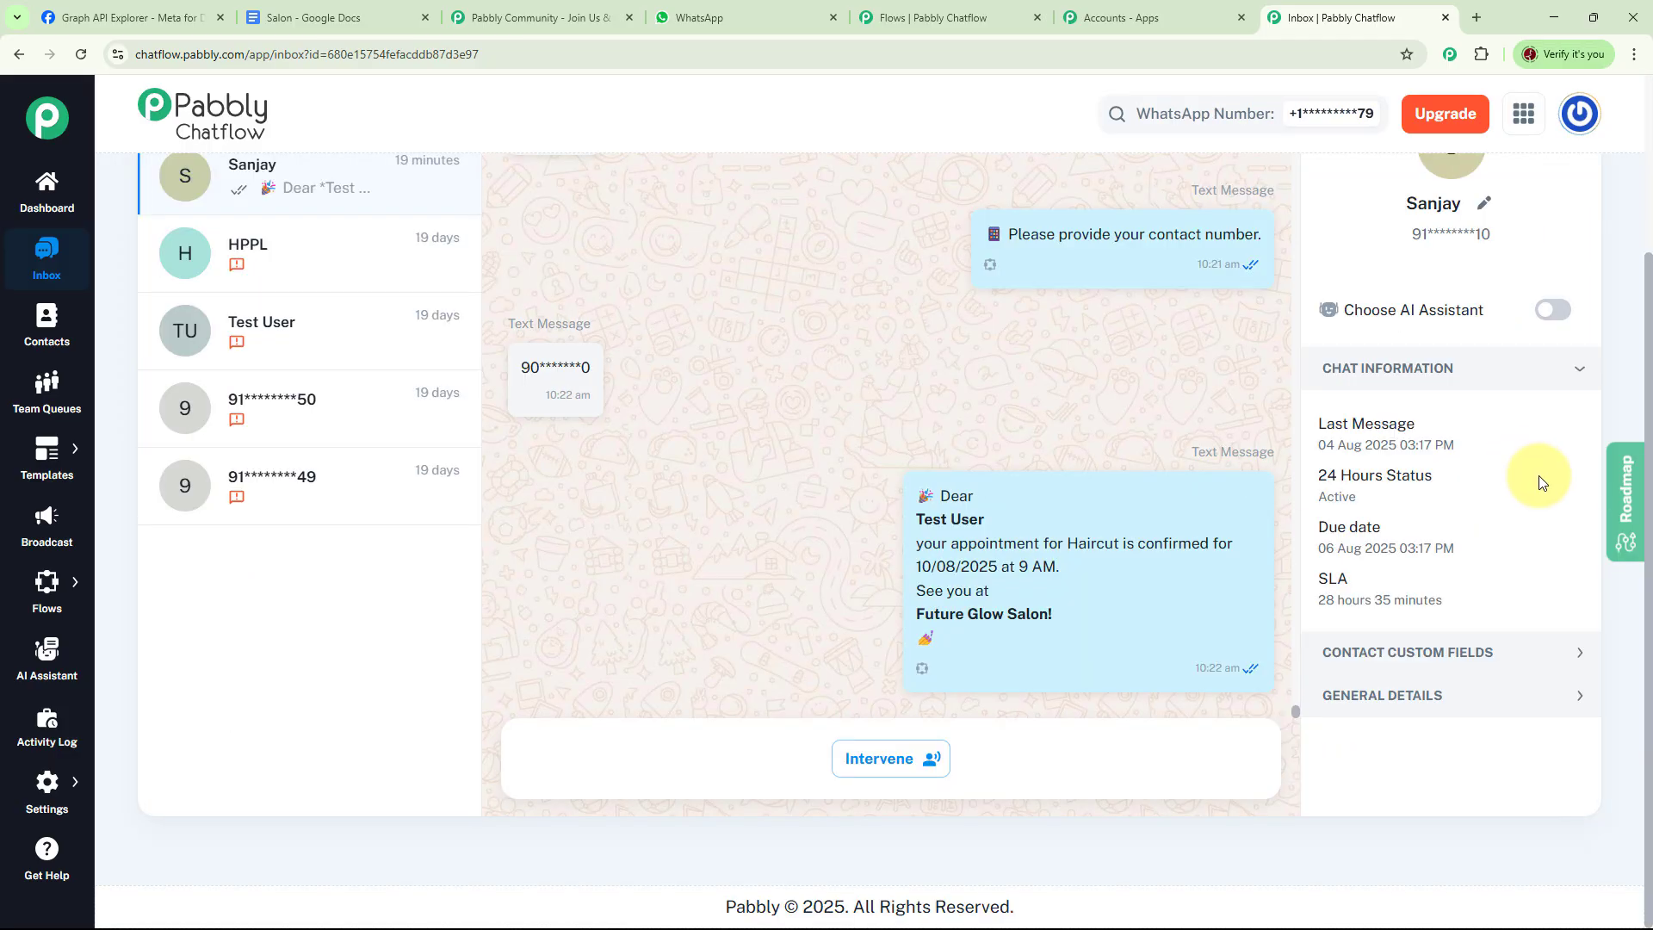
pyautogui.click(1440, 700)
pyautogui.scroll(-5, 1463, 654)
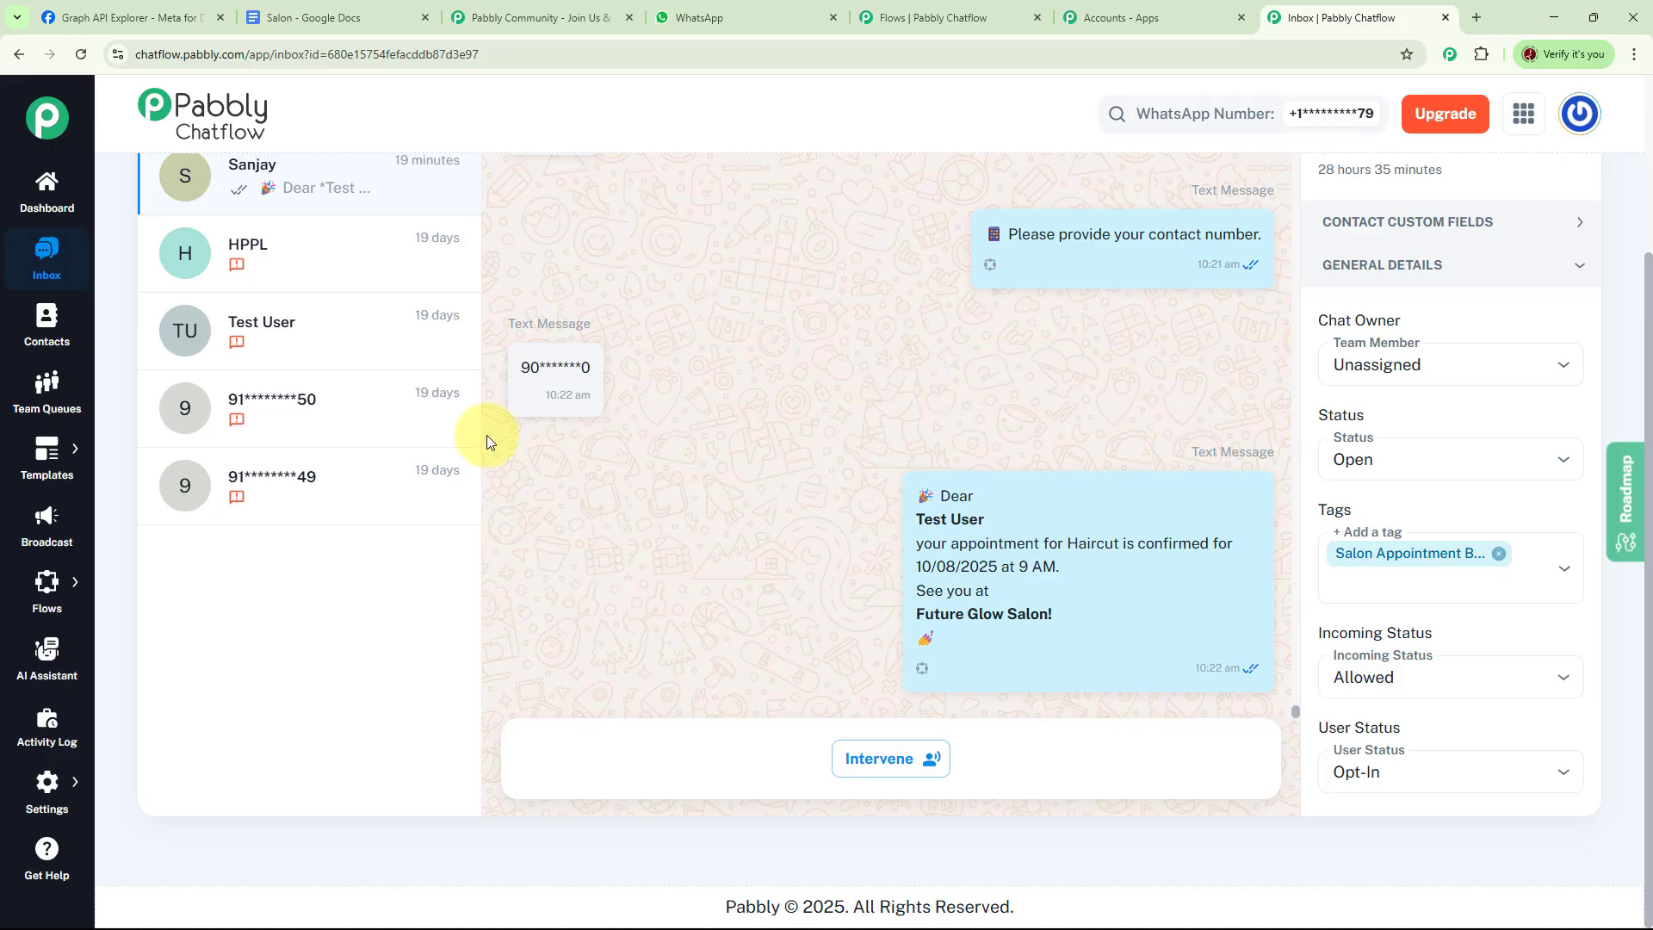
# Return to the flow, switch it off and back on, and save it
pyautogui.click(47, 585)
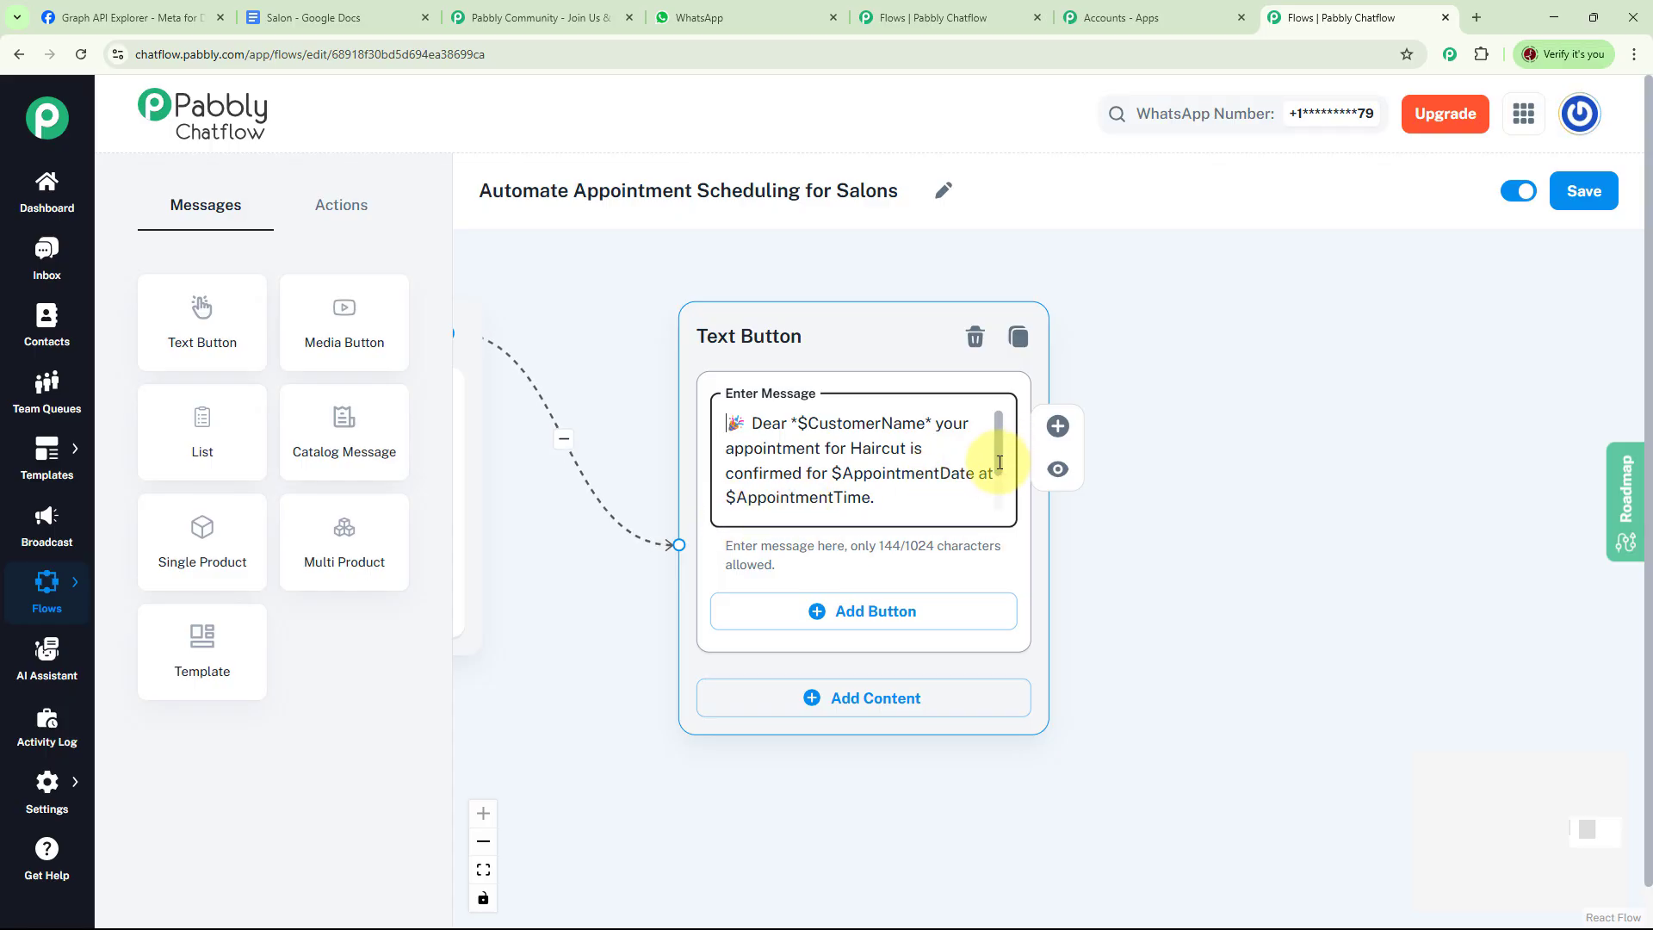
pyautogui.scroll(-2, 999, 463)
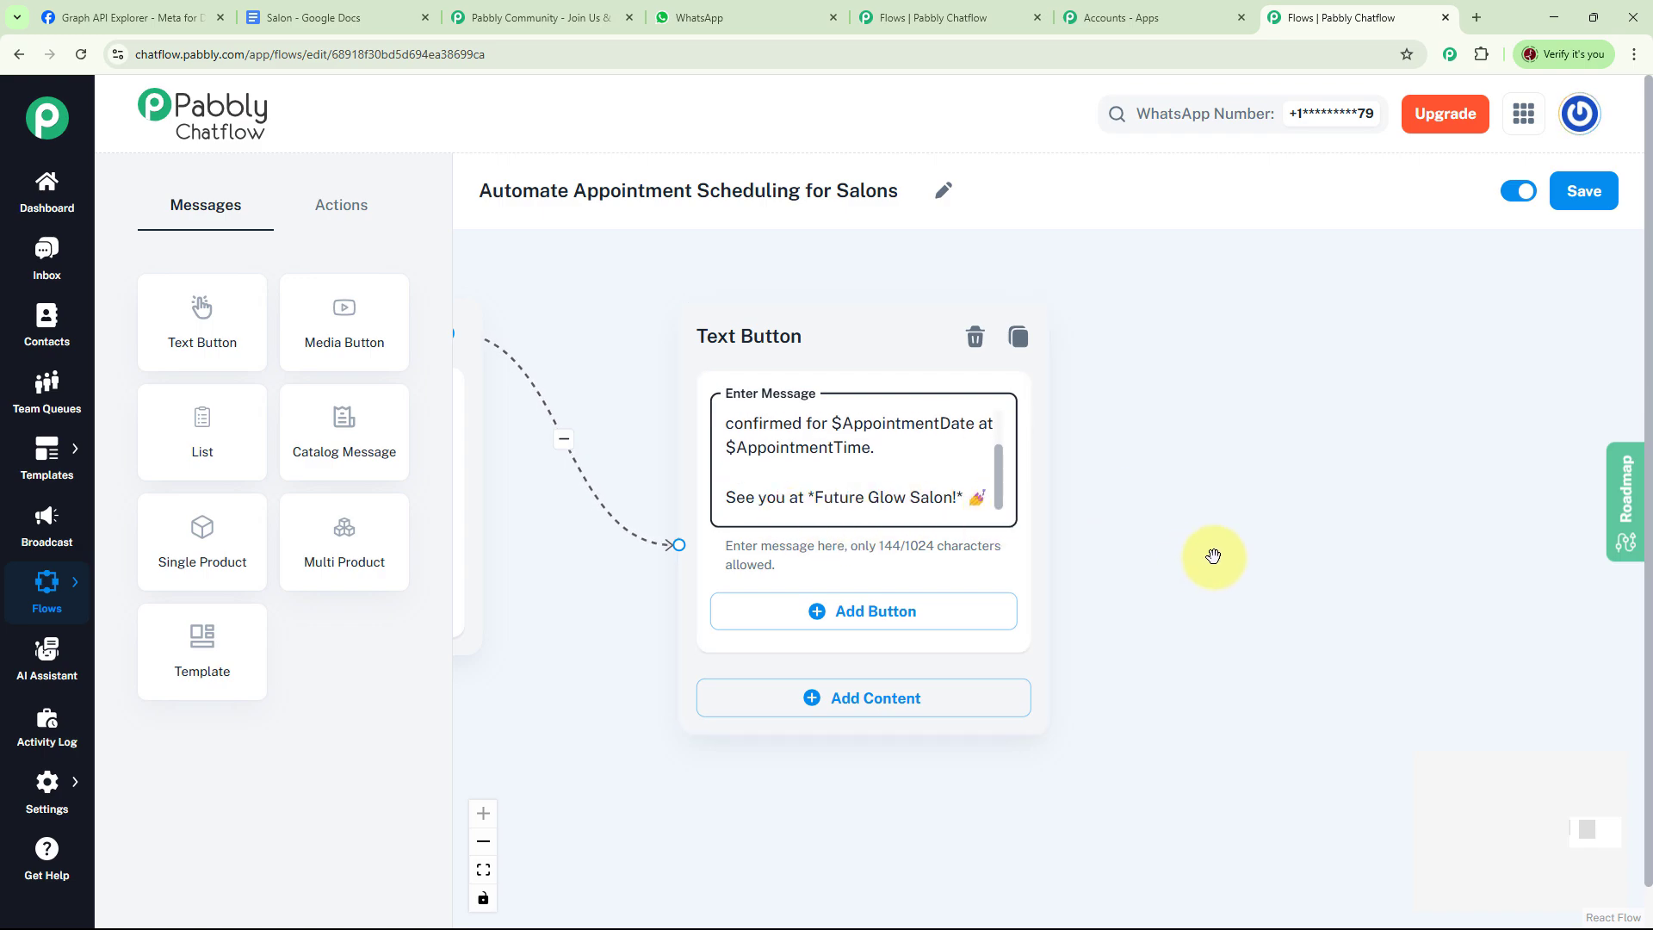
pyautogui.scroll(-5, 1211, 554)
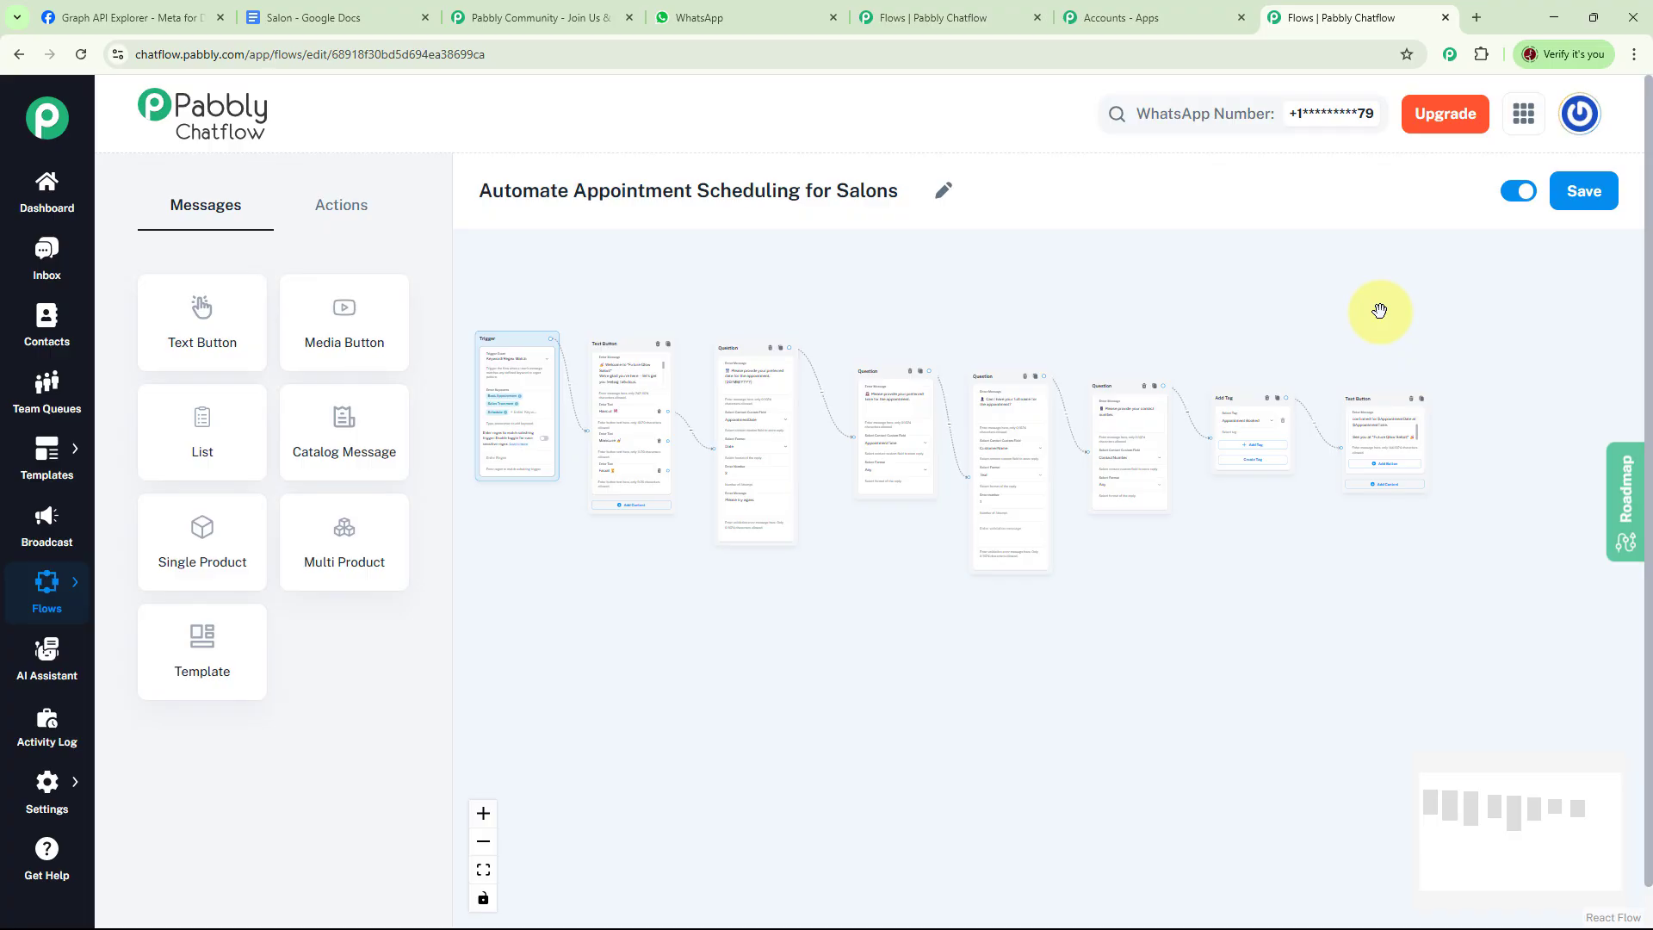
pyautogui.click(1522, 195)
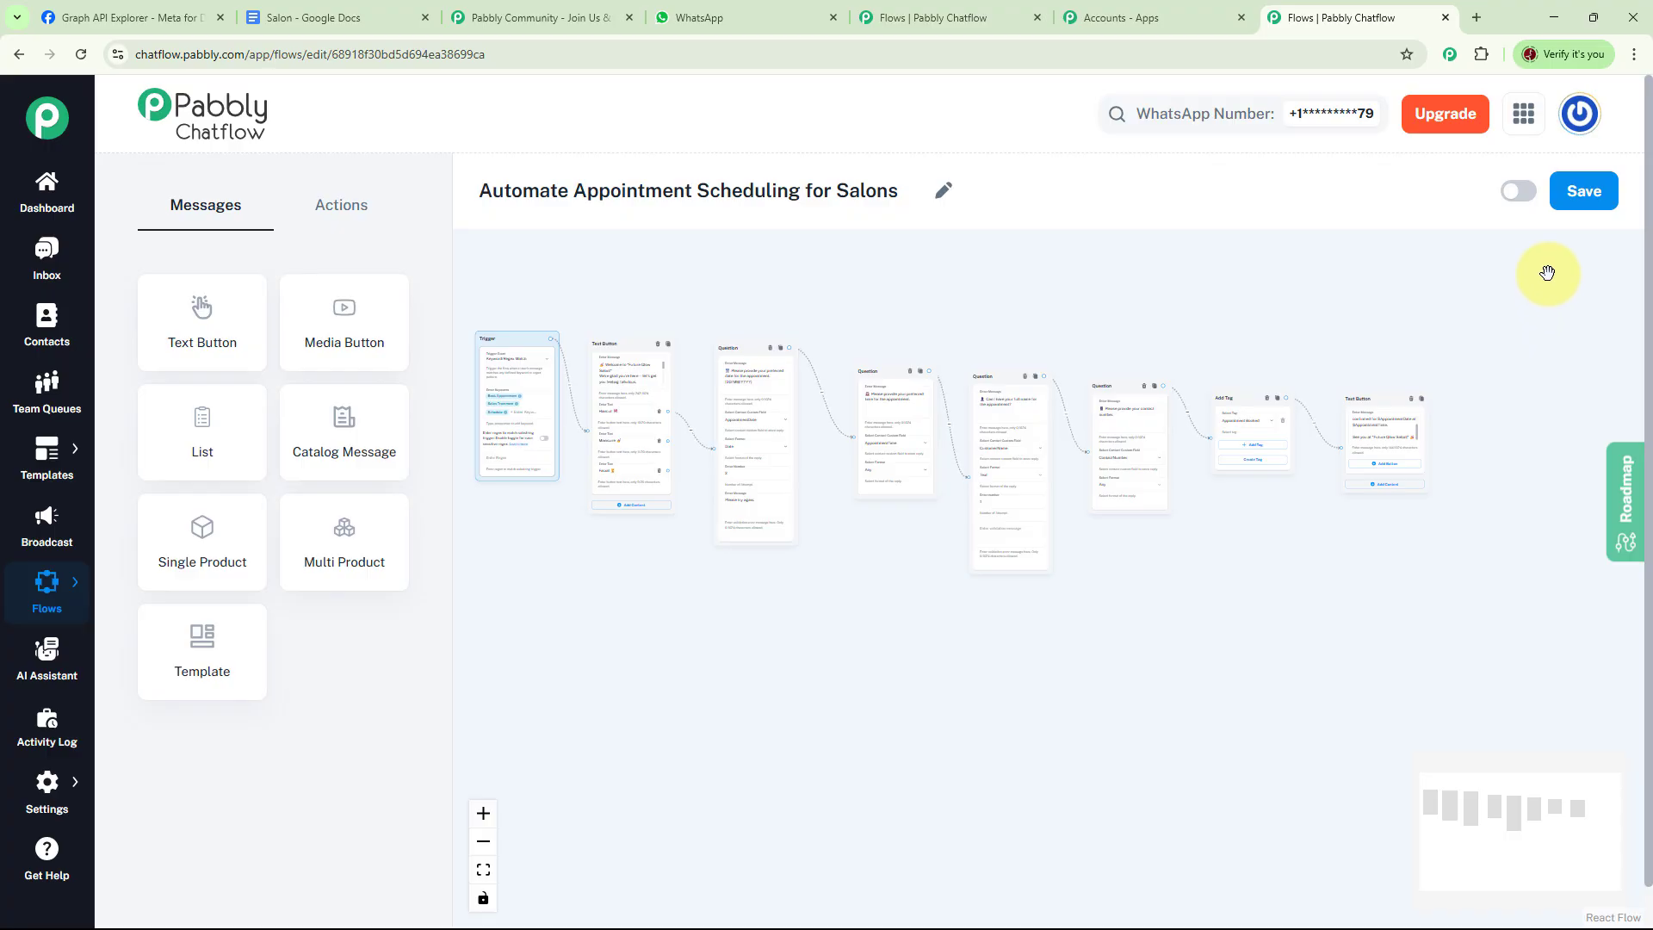
pyautogui.click(1517, 190)
pyautogui.click(1593, 194)
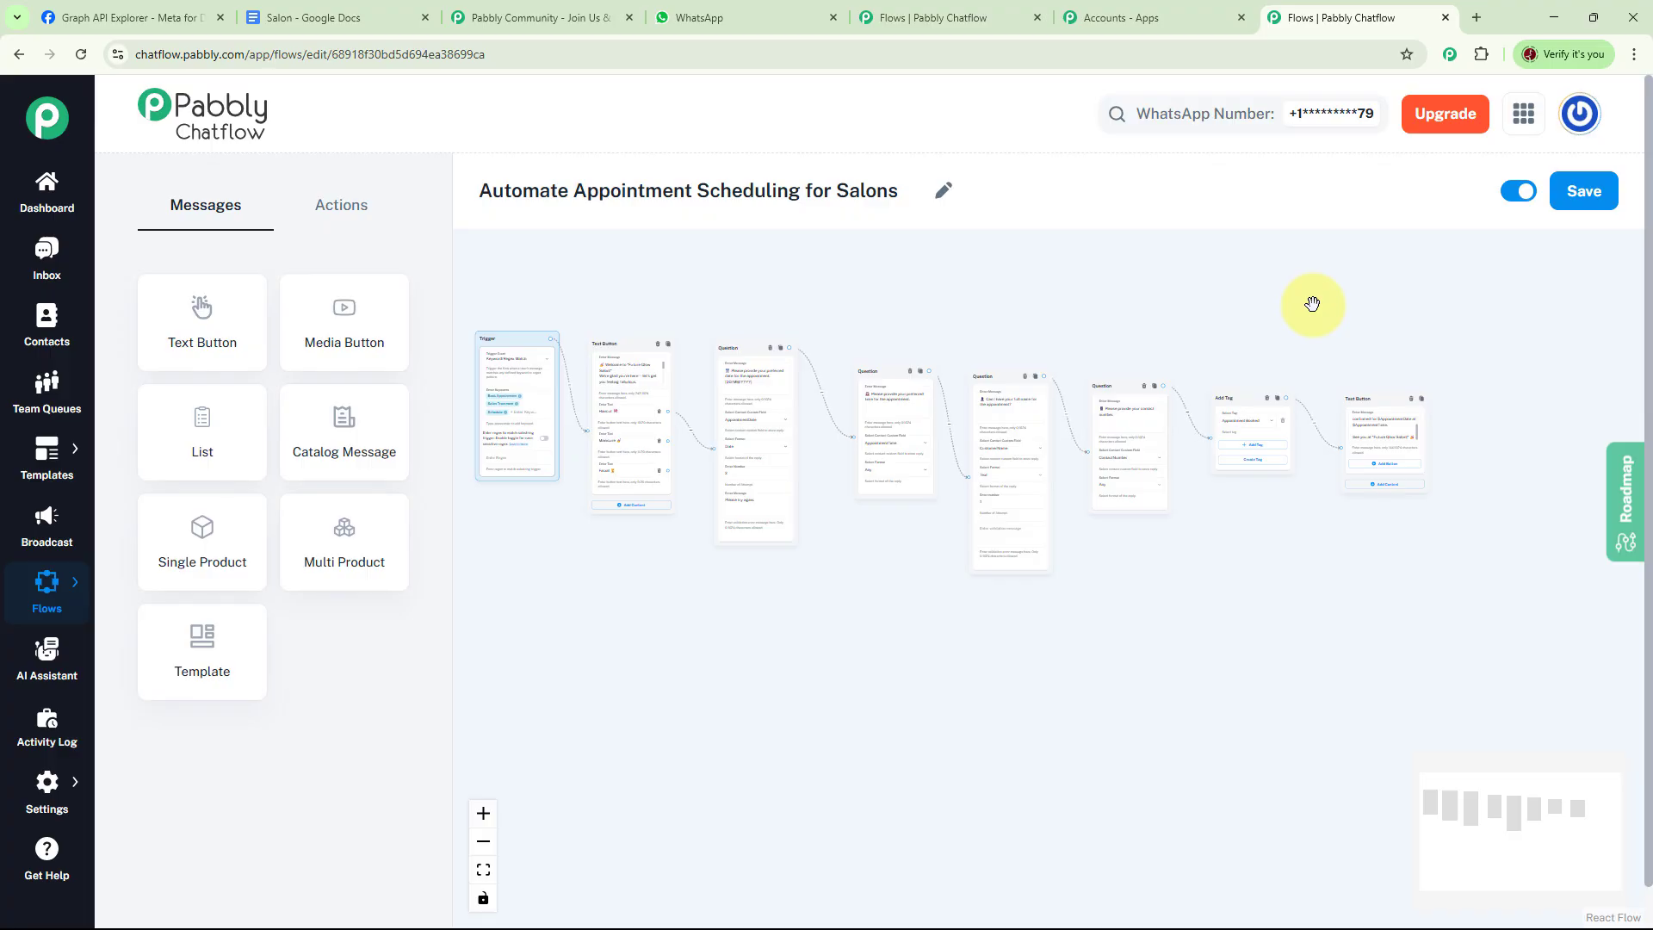
# Switch to WhatsApp Web and clear the Future Glow Salon chat
pyautogui.click(722, 23)
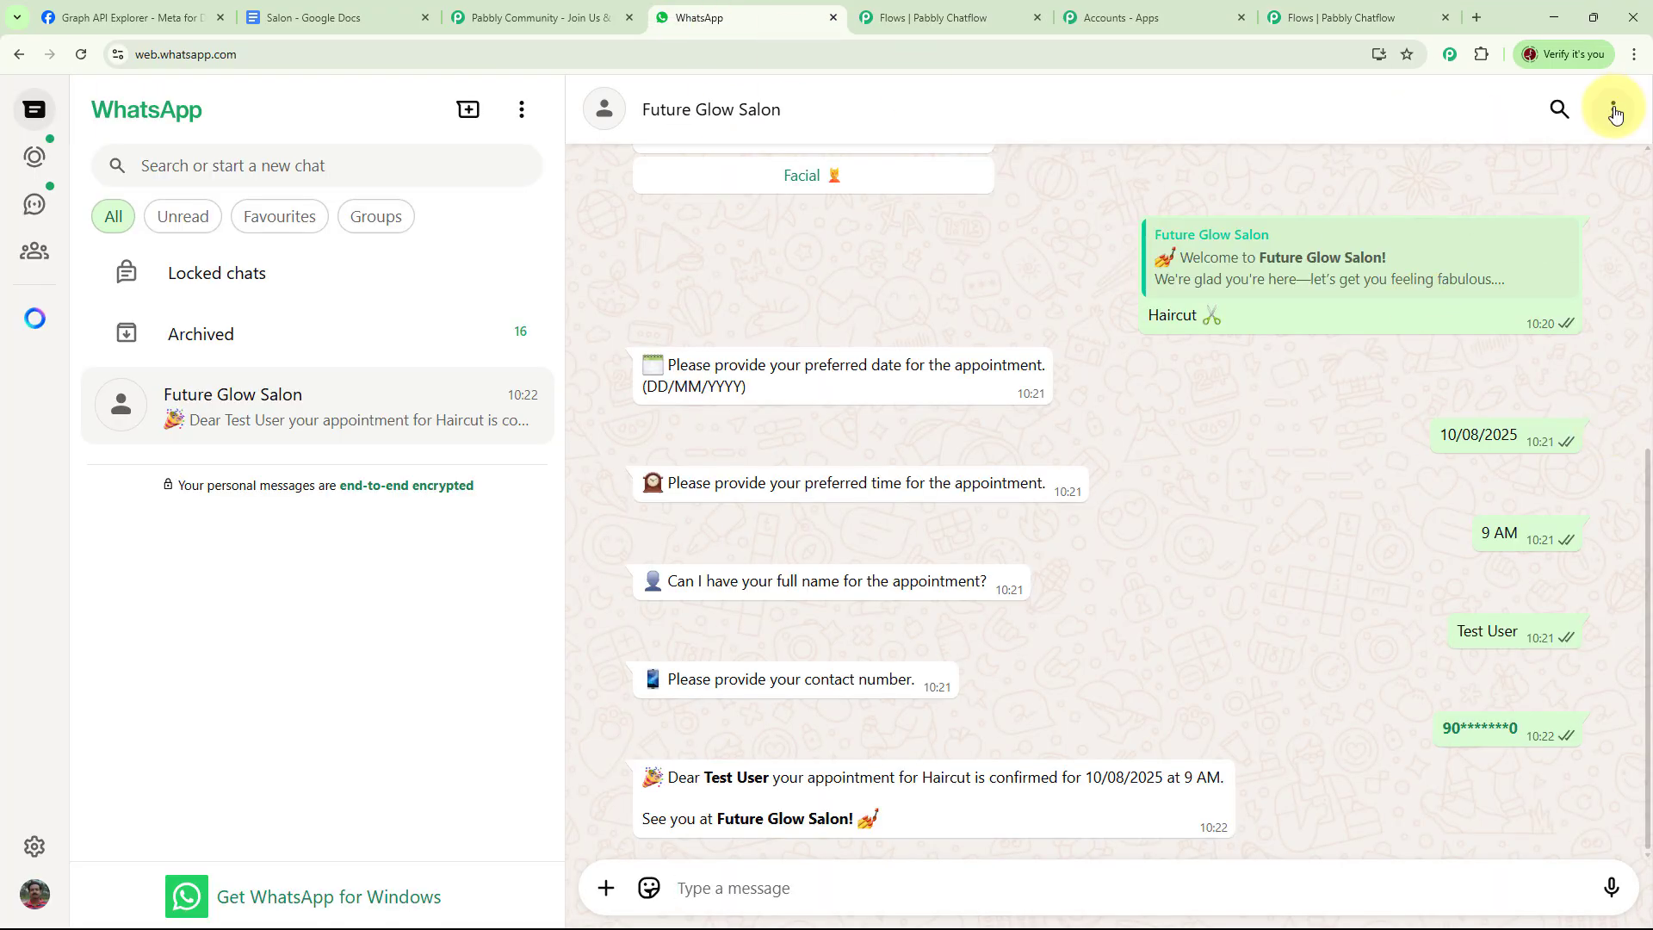
pyautogui.click(1613, 108)
pyautogui.click(1481, 480)
pyautogui.click(948, 562)
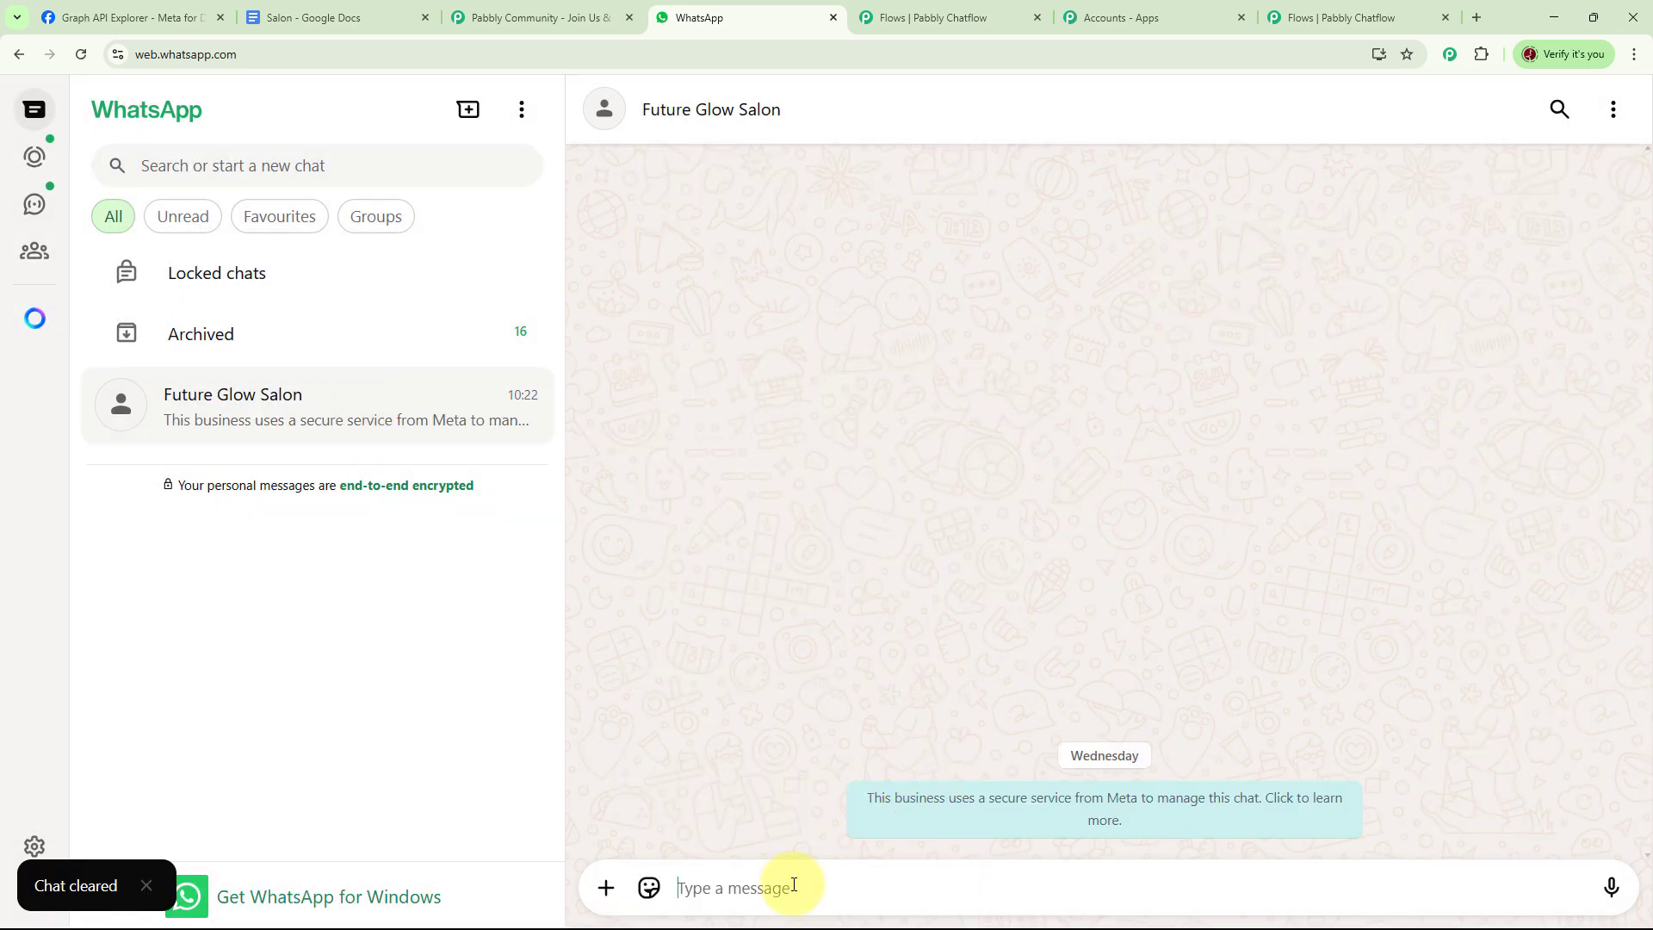
# Send Schedule to the salon chat and choose the Haircut service button
pyautogui.write('Schedule')
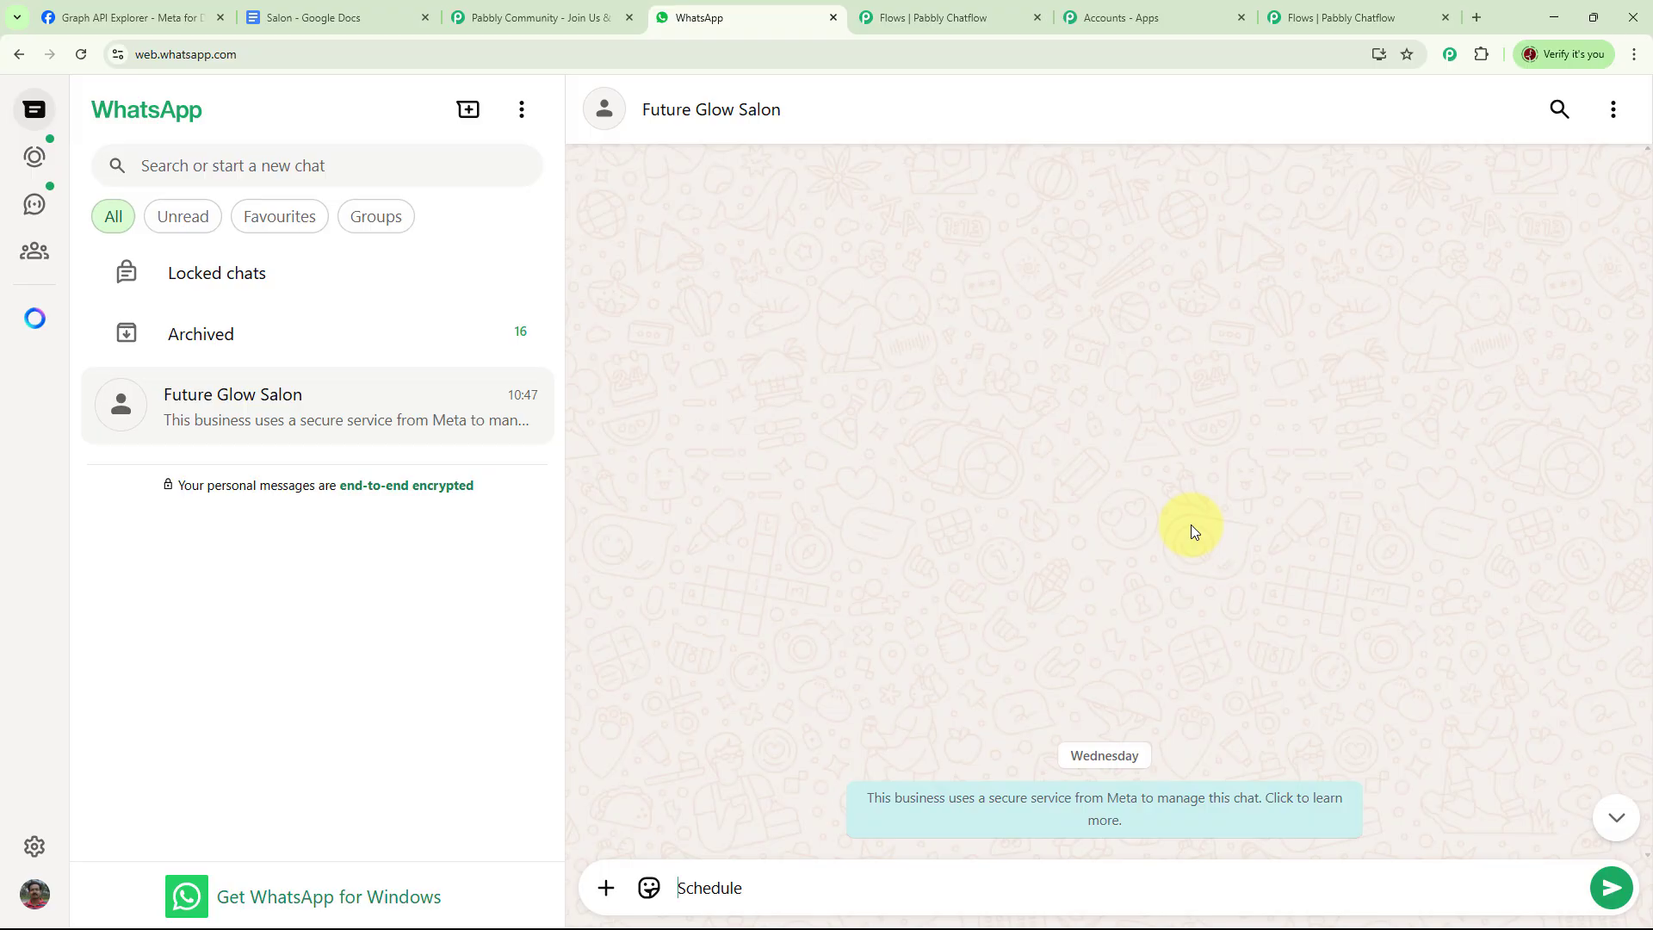
pyautogui.press('Return')
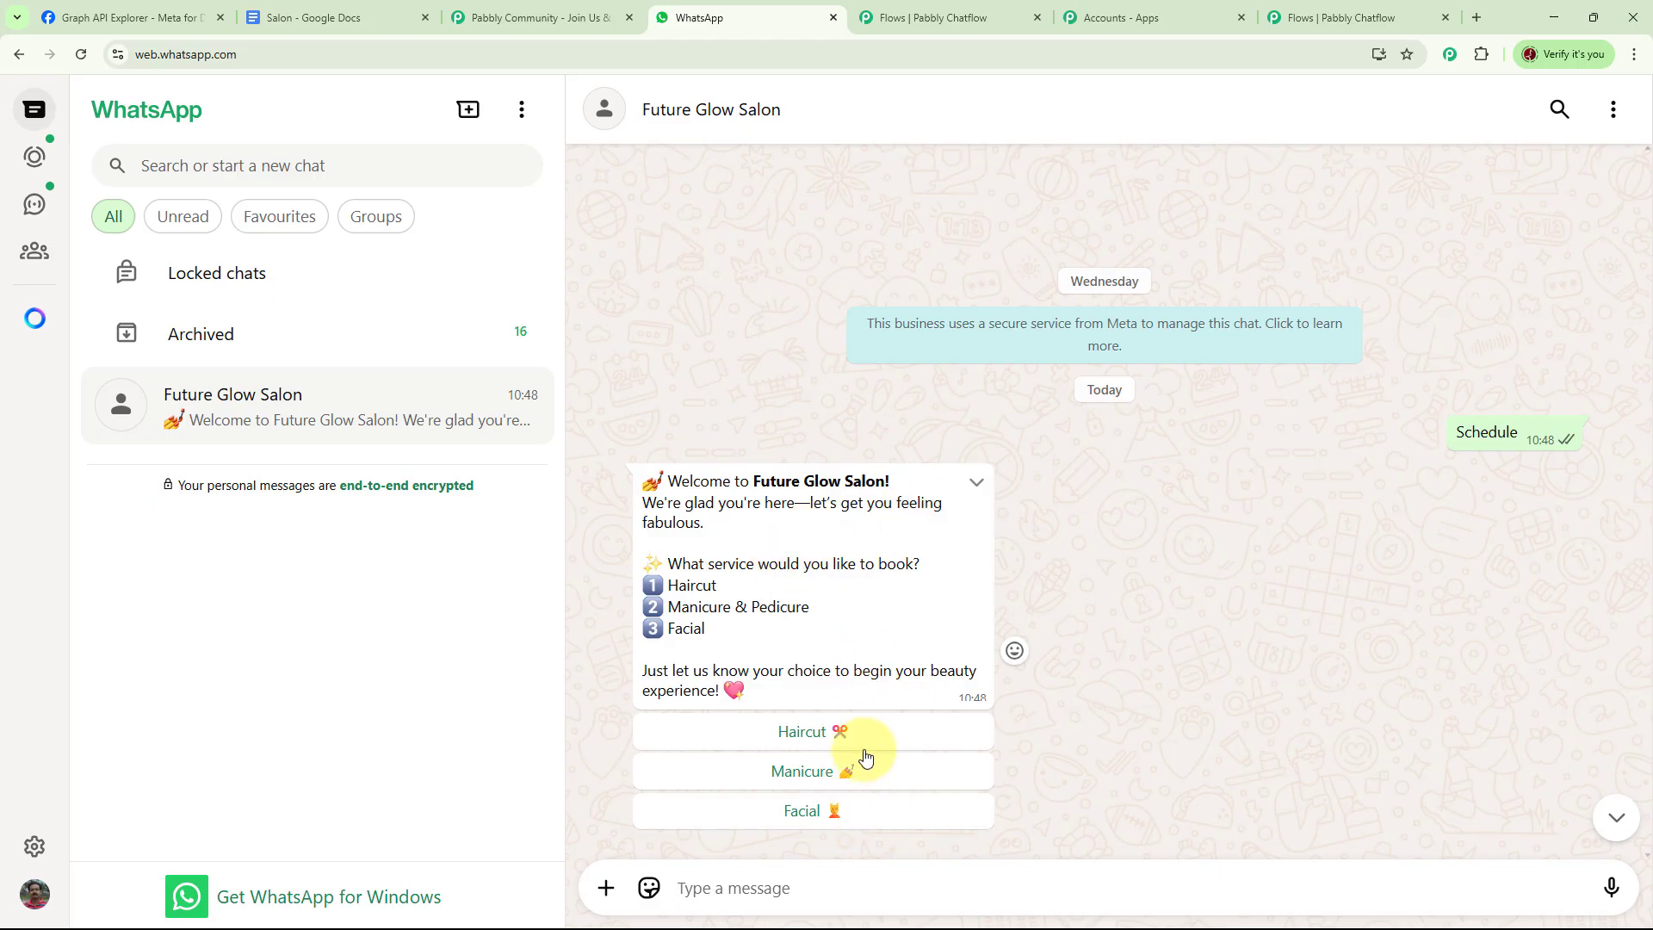
pyautogui.click(818, 737)
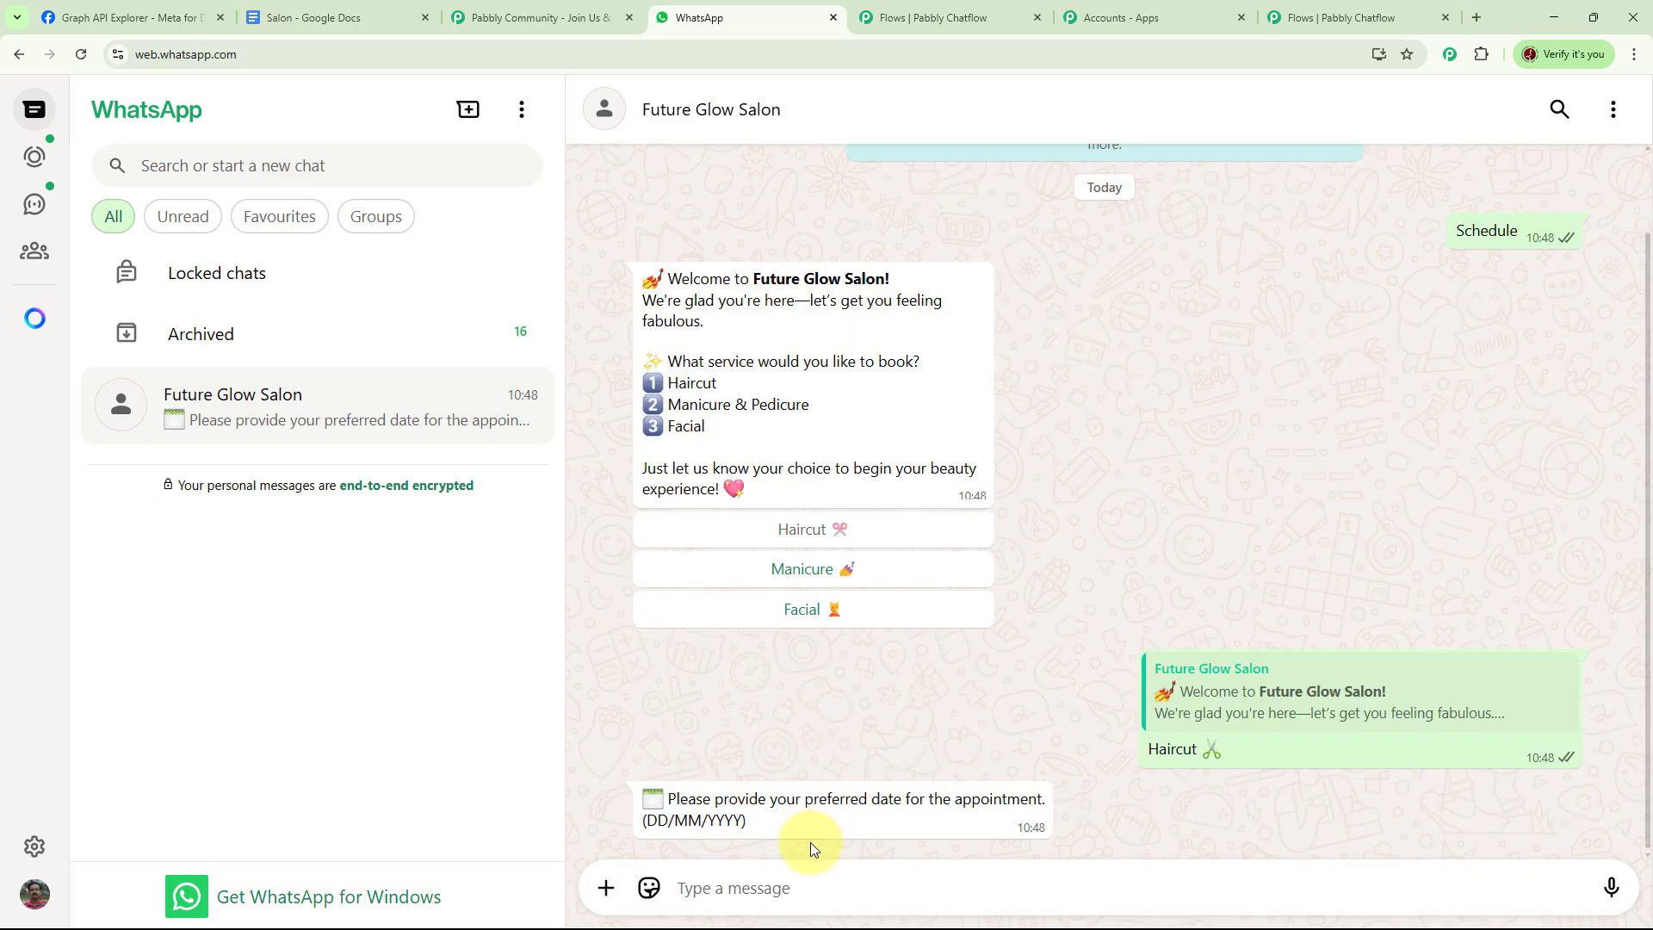
# Reply with the appointment date 06/08/2025 and the time 10 AM
pyautogui.click(745, 890)
pyautogui.write('06/08/2025')
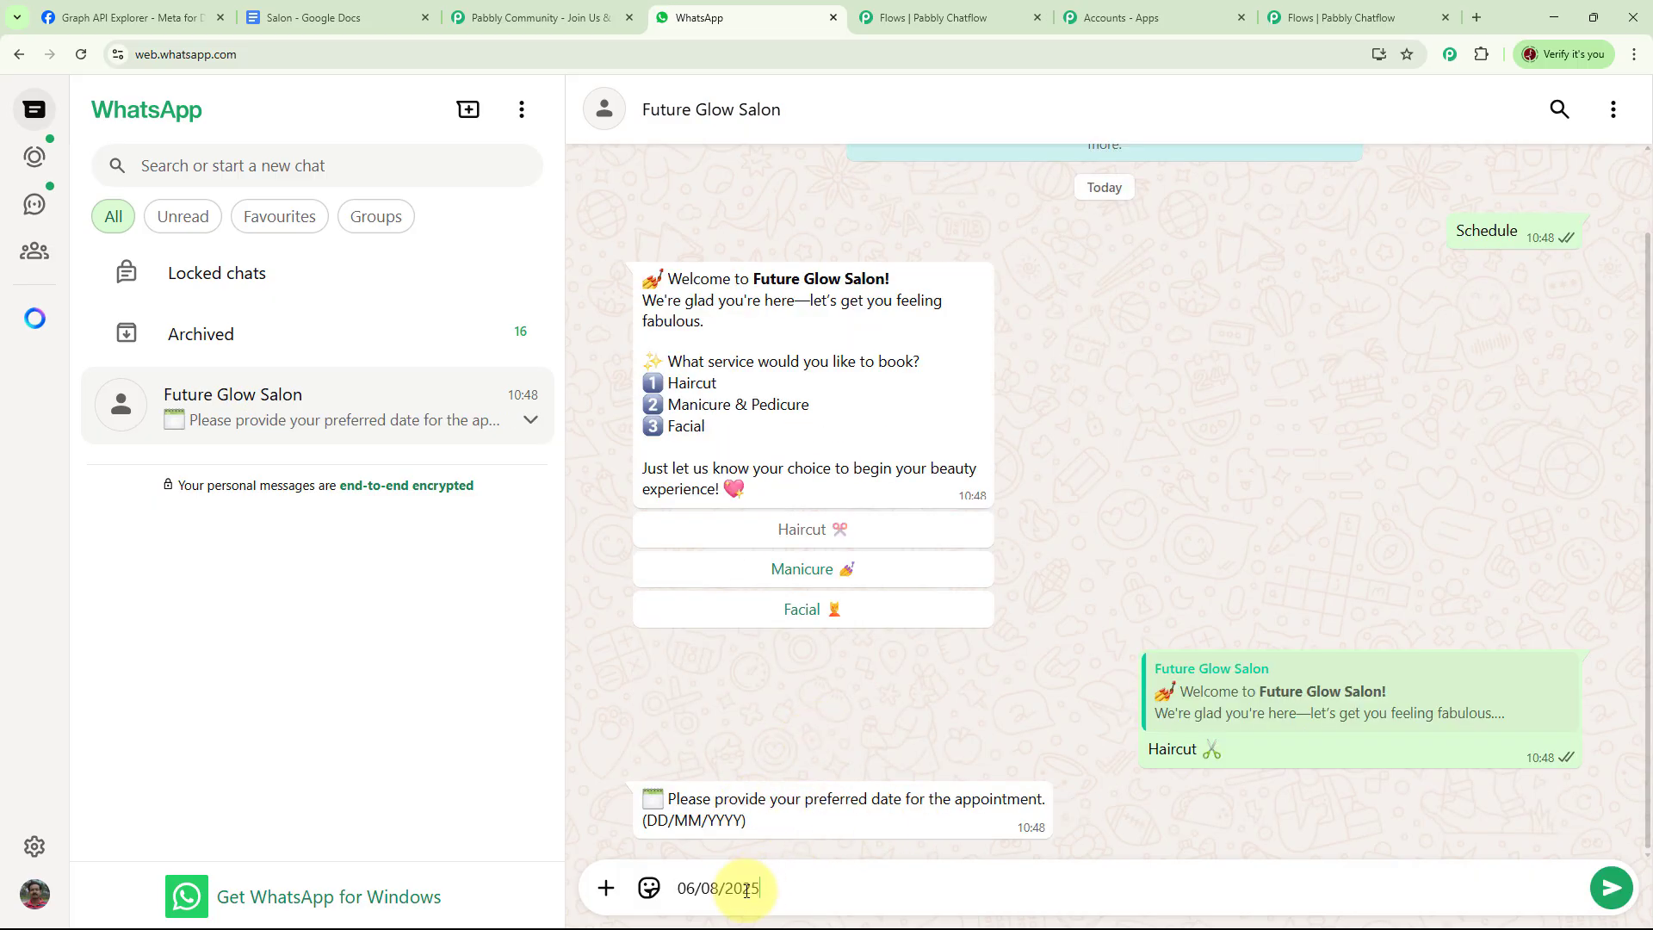
pyautogui.press('Return')
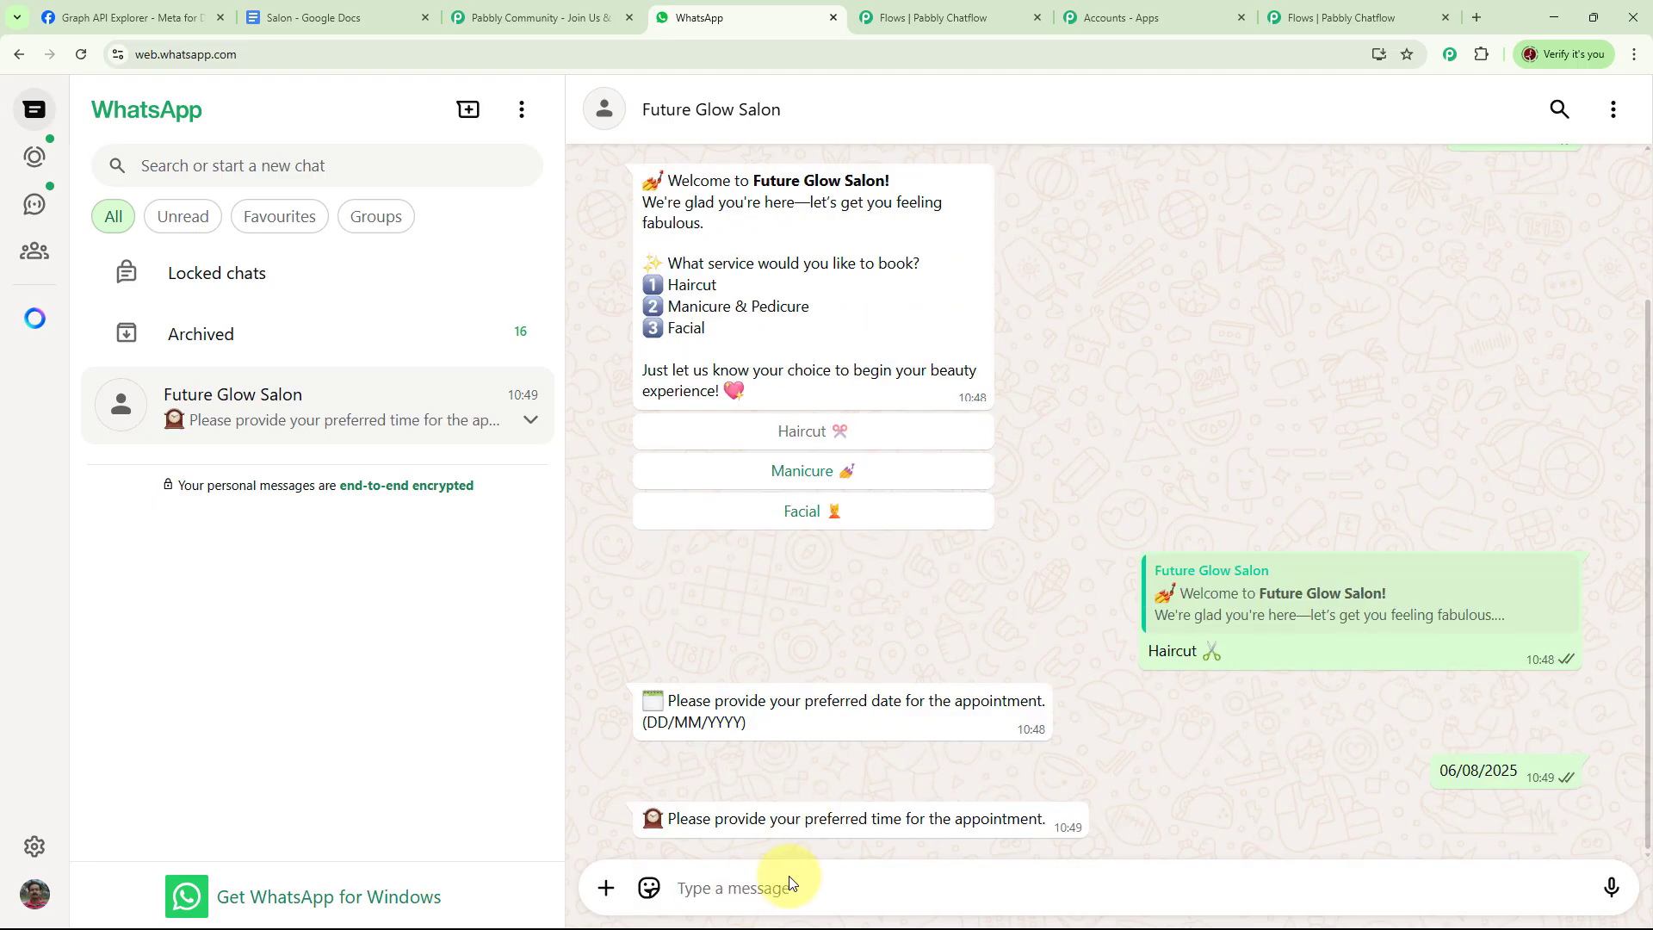
pyautogui.write('10 AM')
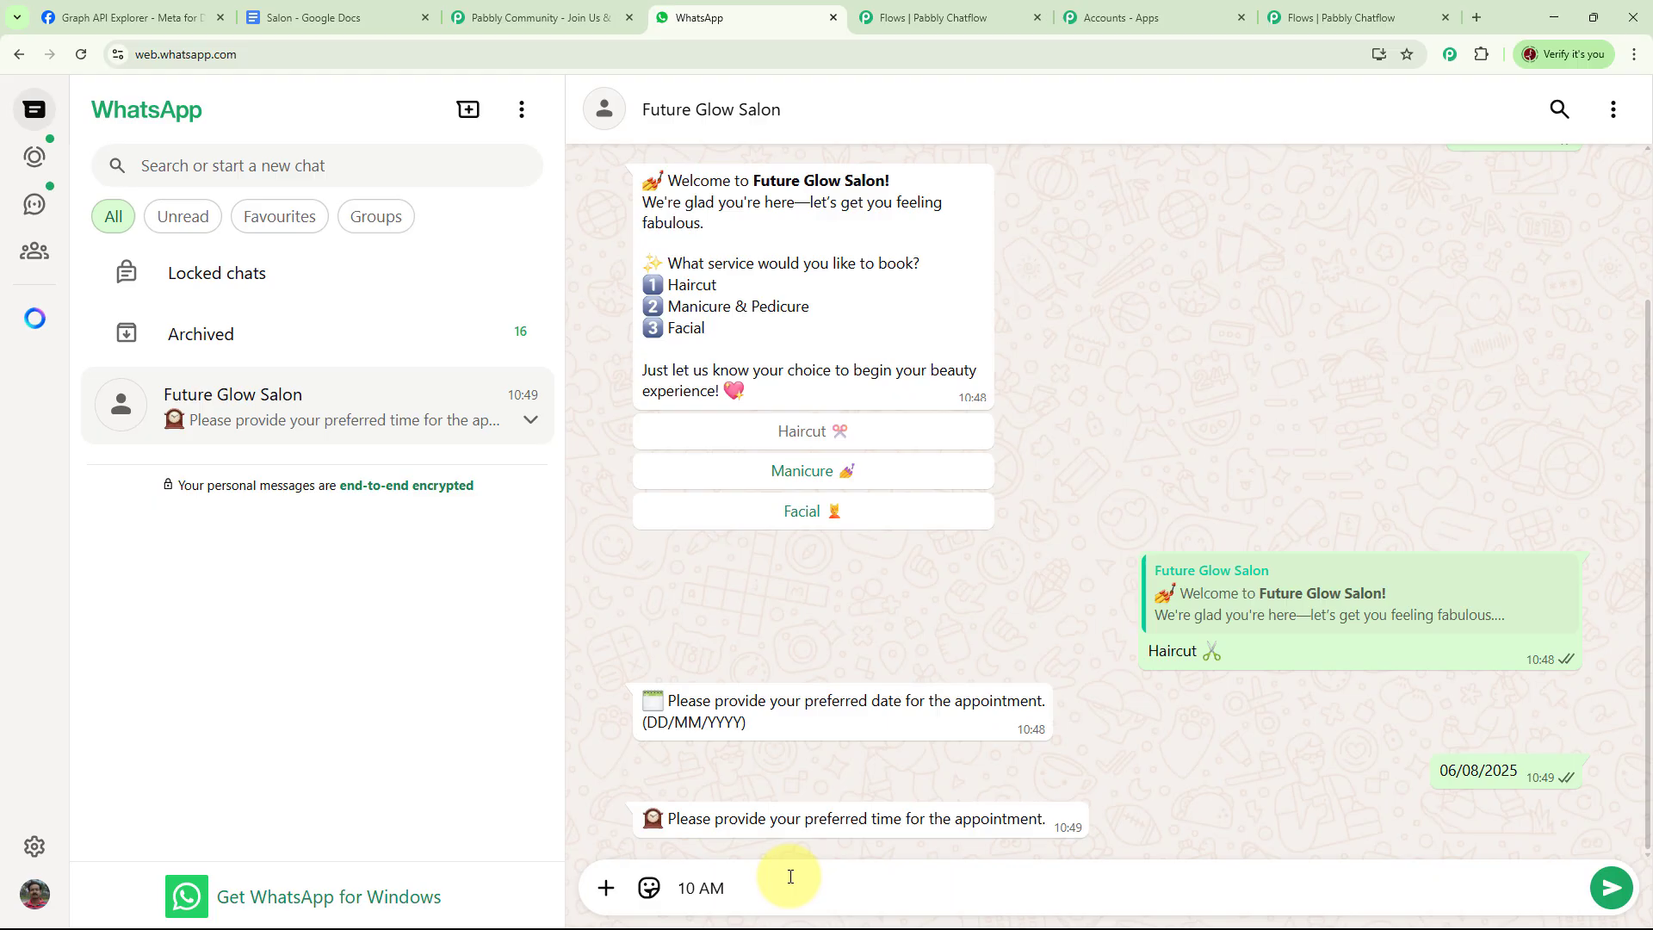
pyautogui.press('Return')
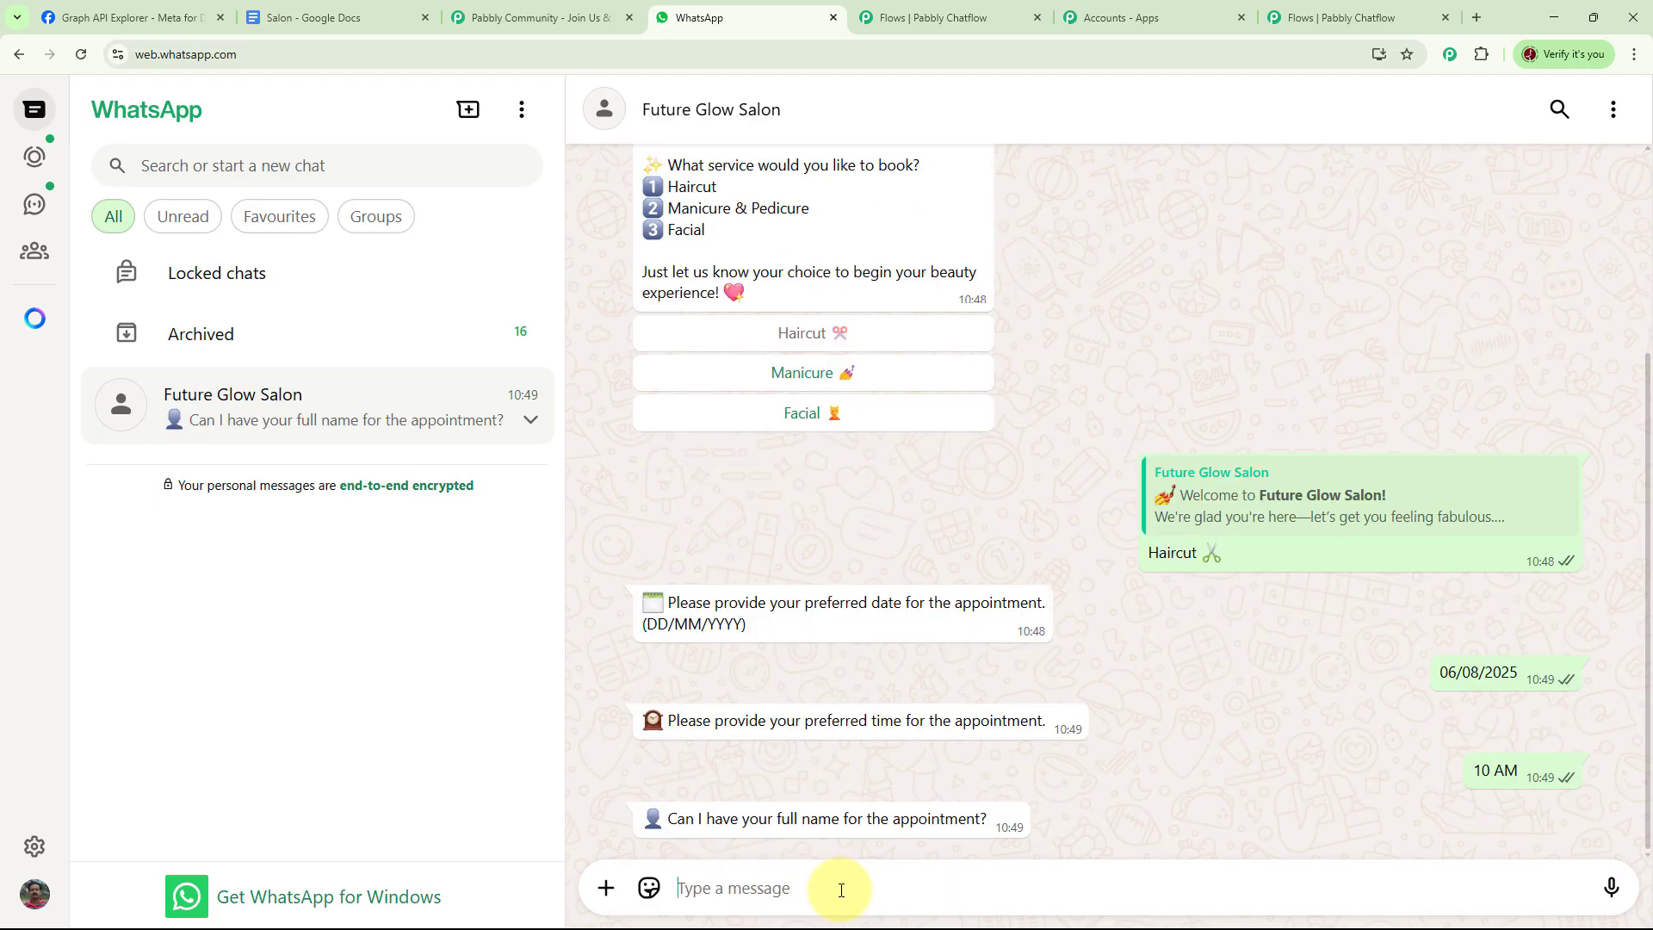
# Answer the name and contact number questions with a test name and phone number, then switch back to the Pabbly tab
pyautogui.write('Best User')
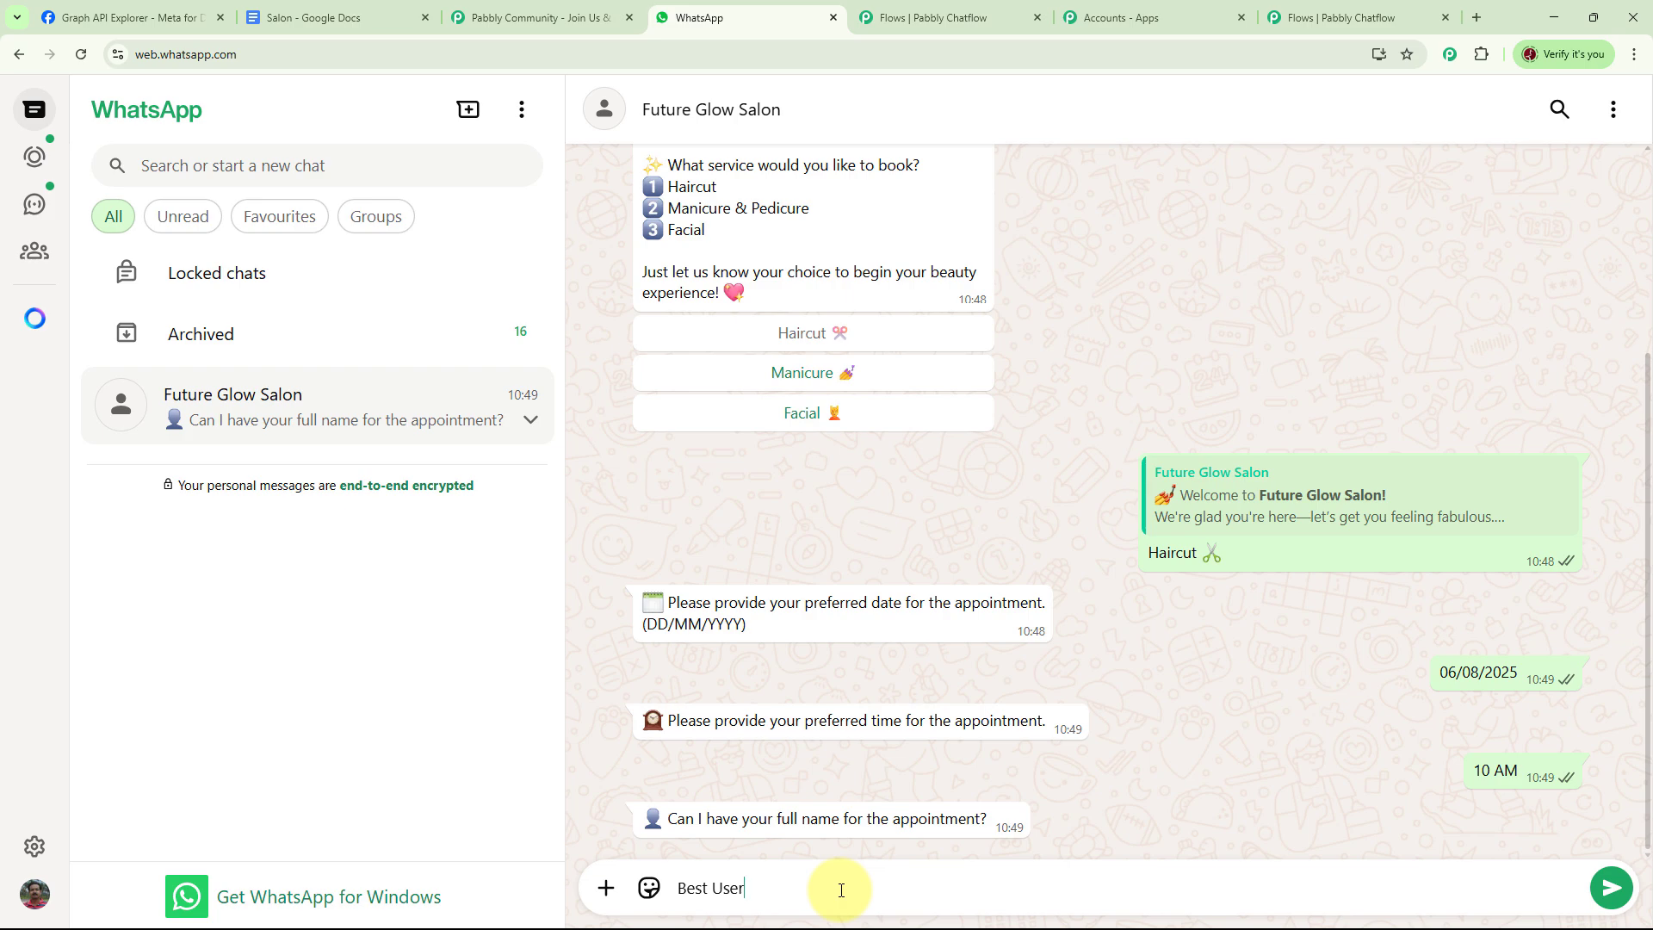
pyautogui.press('Return')
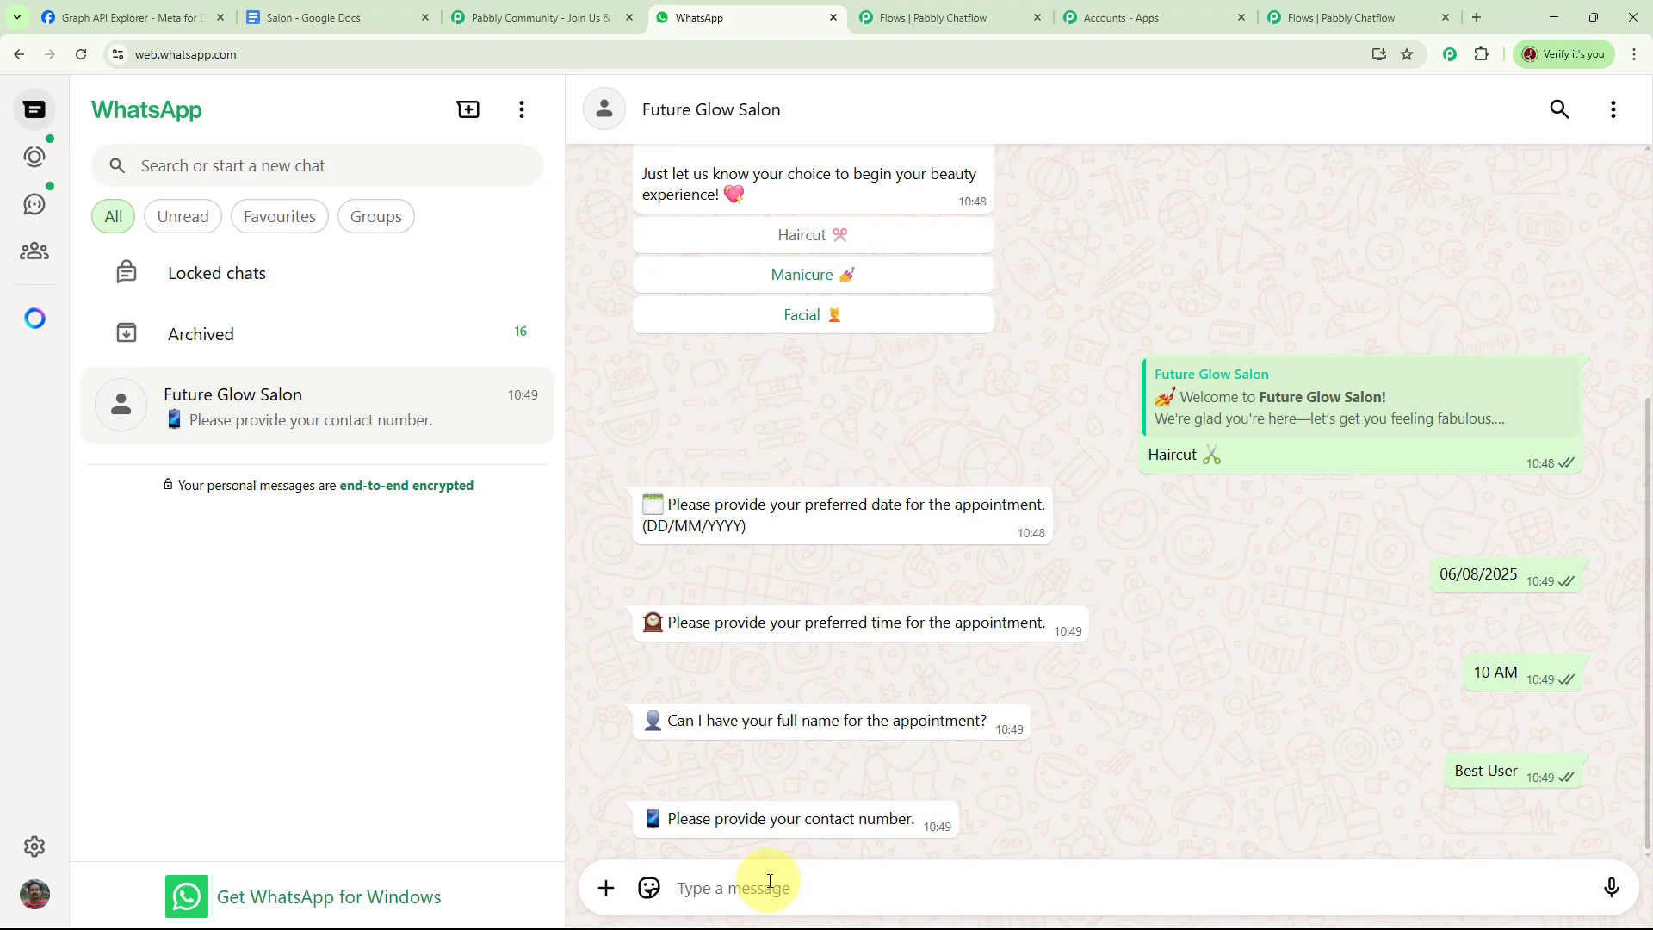
pyautogui.write('70*******0')
pyautogui.press('Return')
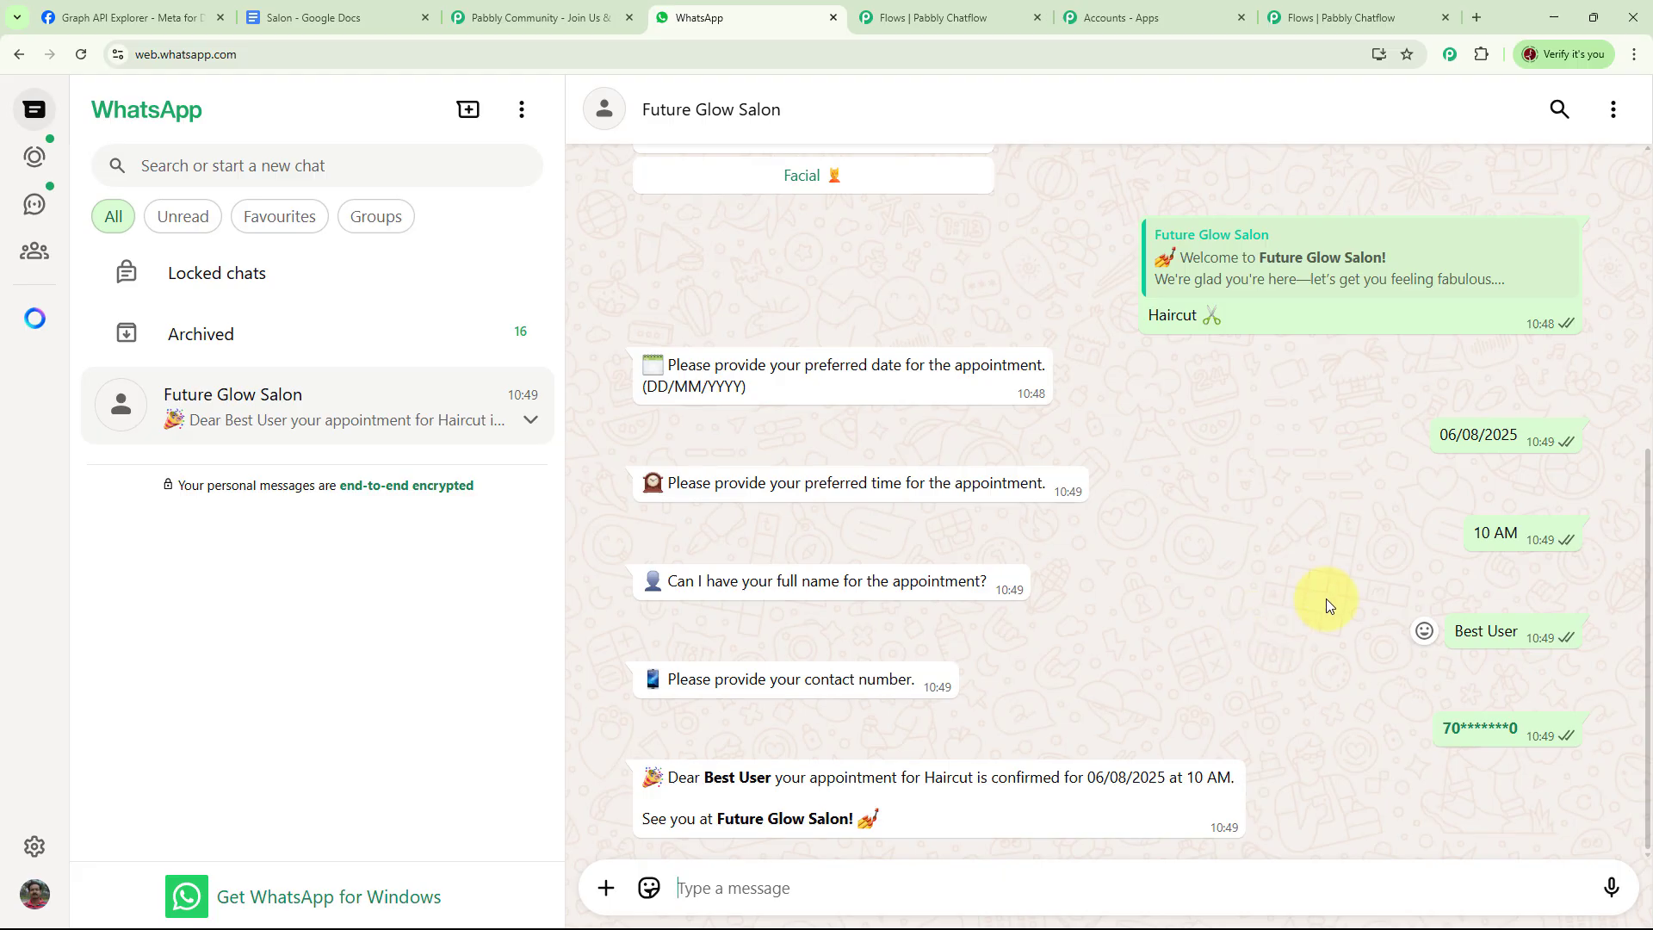
pyautogui.hotkey('ctrl', '9')
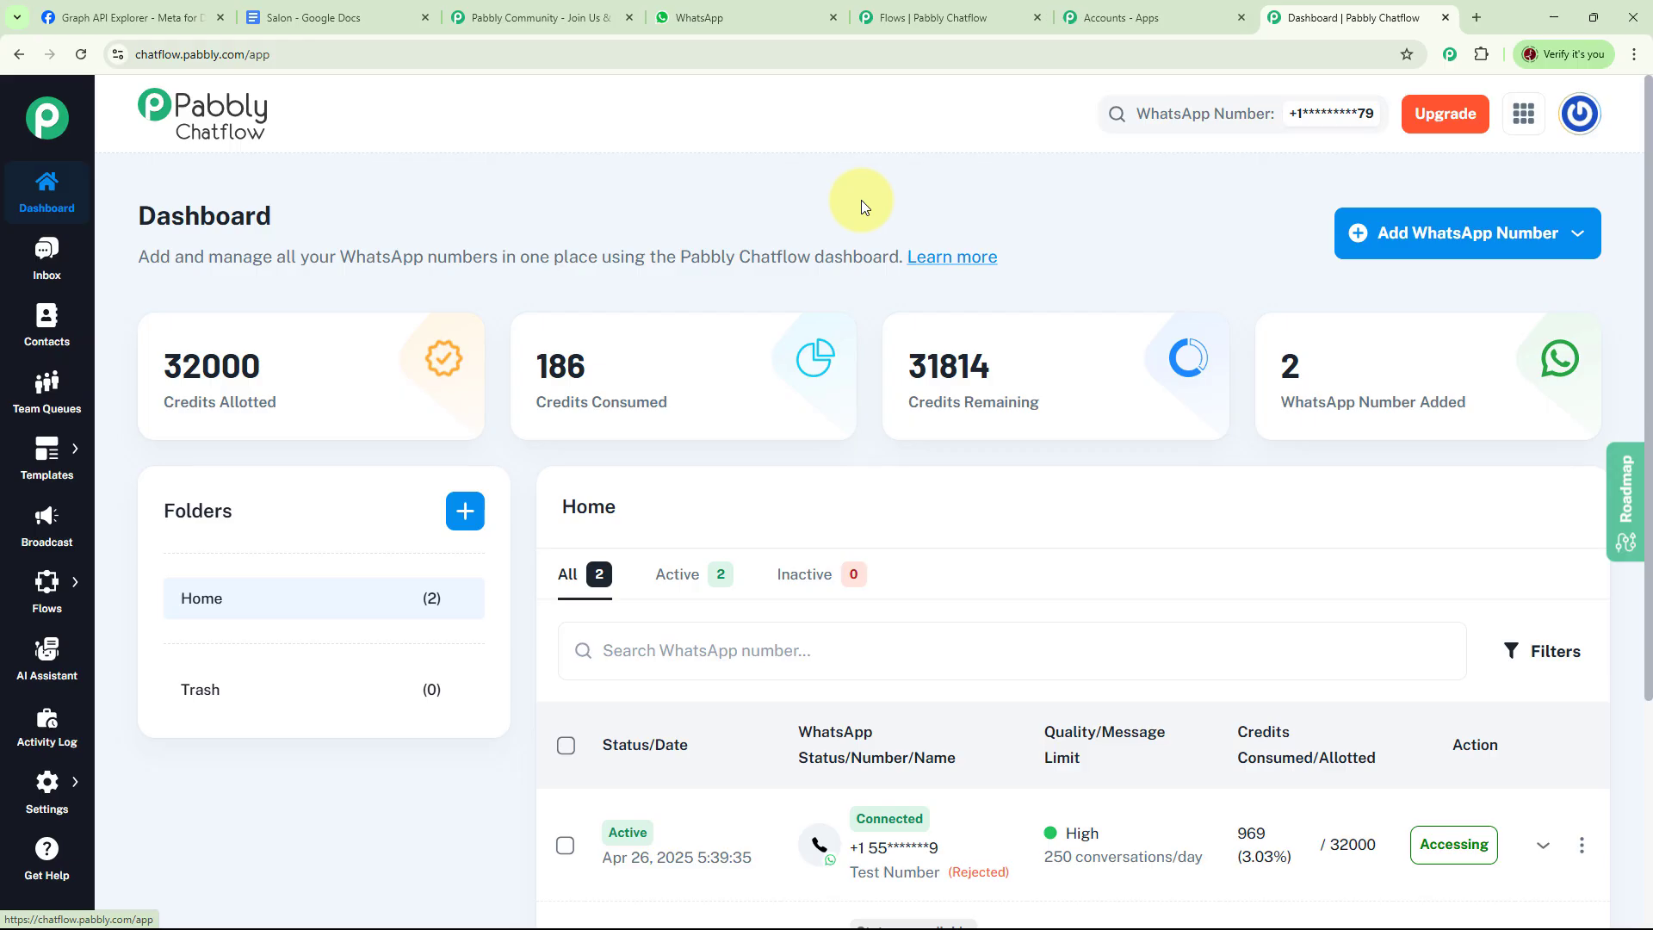